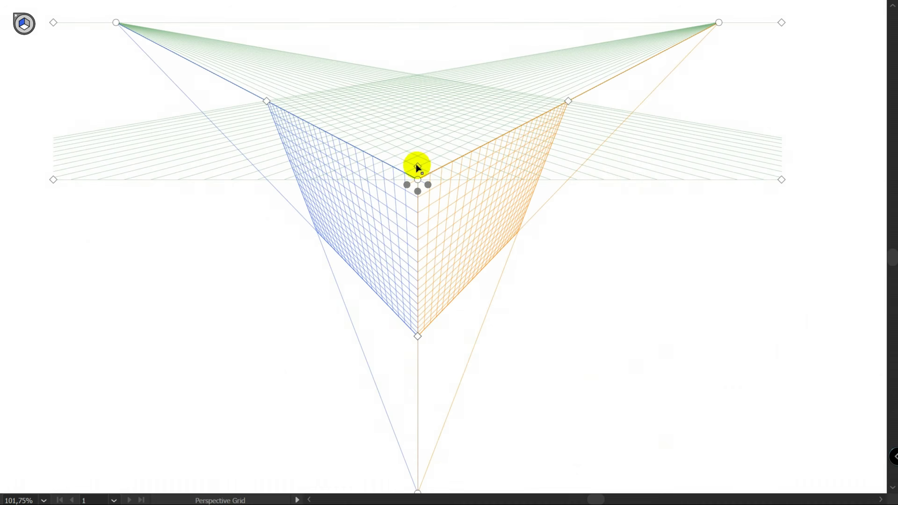
Adjust the two-point perspective grid by moving its ground level, horizon and plane handles
scroll(423, 461, "down", 1)
left_click_drag(423, 461, 421, 49)
left_click_drag(430, 409, 428, 356)
left_click_drag(554, 398, 311, 358)
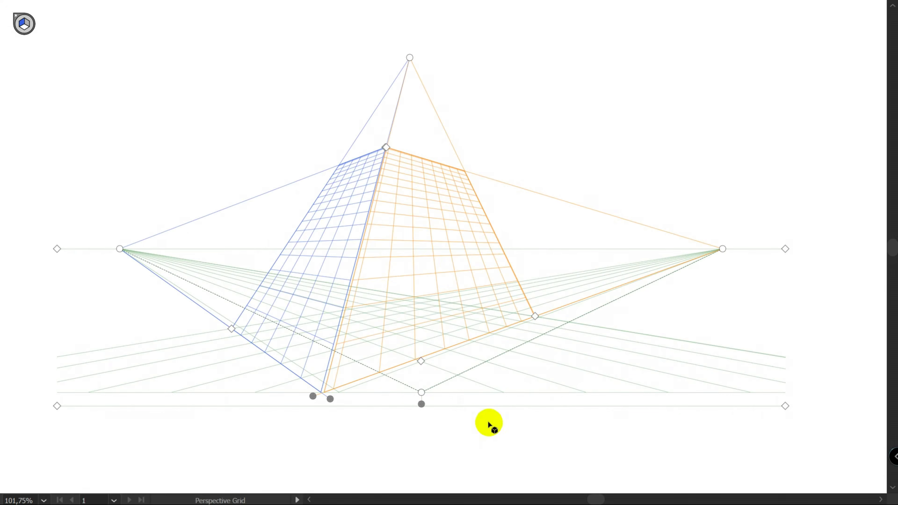
Adjust the three-point perspective grid's ground point, plane extents and vertical vanishing height
left_click_drag(330, 398, 333, 429)
left_click_drag(231, 327, 84, 274)
left_click_drag(535, 316, 551, 311)
left_click_drag(386, 147, 389, 126)
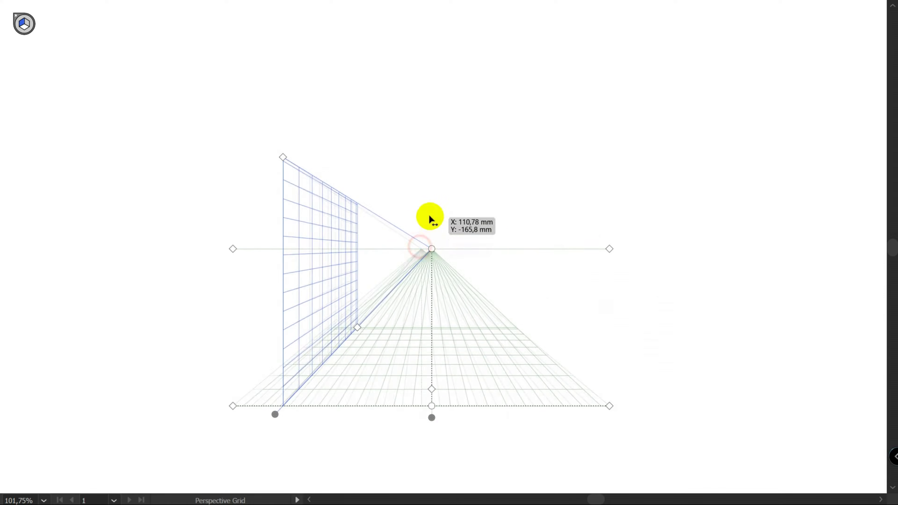
left_click_drag(429, 216, 507, 246)
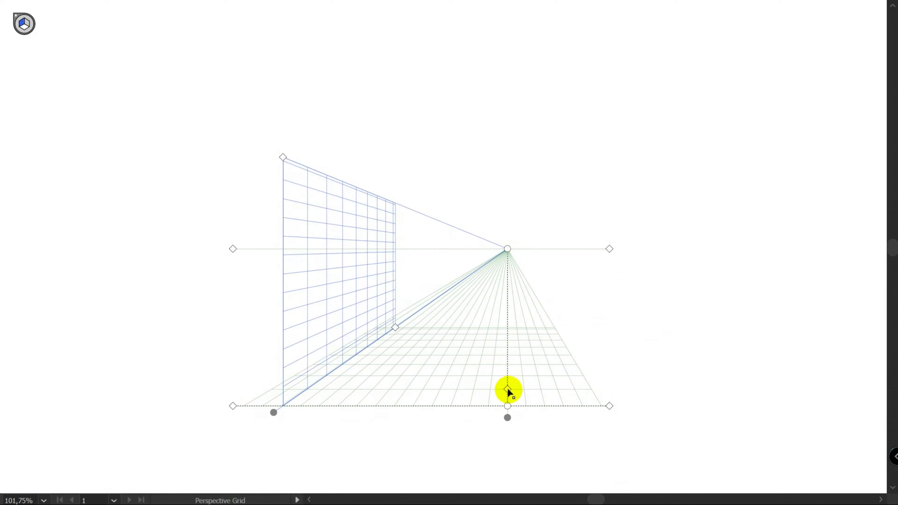
Adjust the one-point perspective grid's horizon, ground extent, vertical plane height and plane depth
left_click_drag(507, 391, 507, 367)
left_click_drag(610, 406, 592, 403)
left_click_drag(602, 260, 612, 84)
left_click_drag(265, 154, 265, 30)
left_click_drag(591, 84, 602, 309)
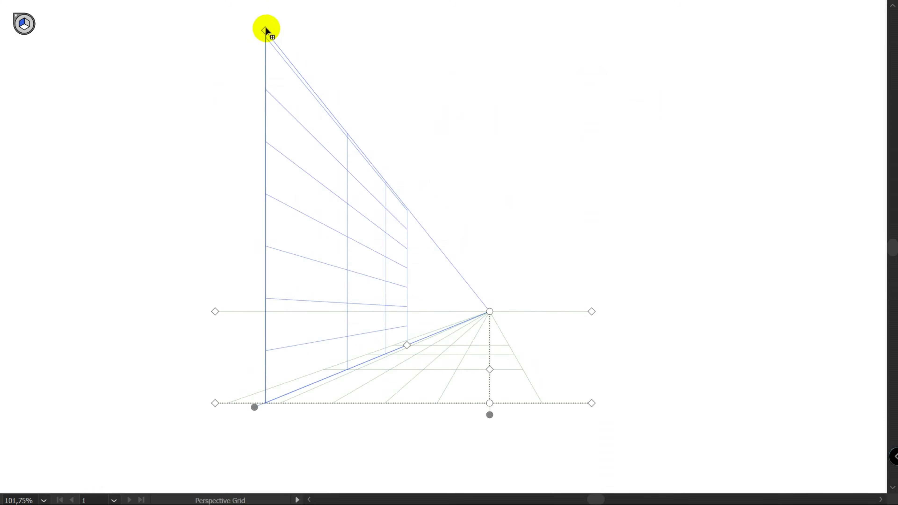
left_click_drag(265, 30, 265, 24)
left_click_drag(408, 347, 659, 315)
left_click_drag(239, 317, 226, 362)
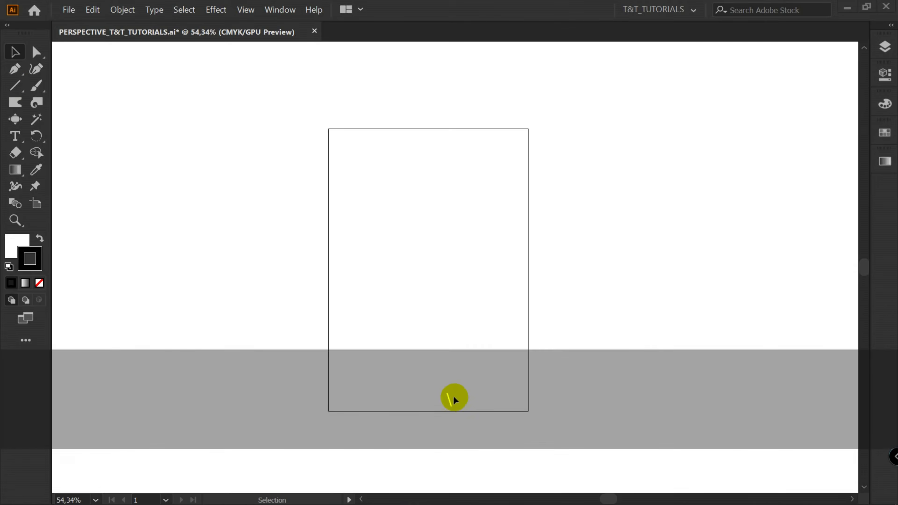
Draw a vertical line segment from the artboard's middle upward past its top edge
mouse_move(455, 398)
left_mouse_down()
mouse_move(445, 405)
mouse_move(459, 403)
mouse_move(458, 387)
left_mouse_up()
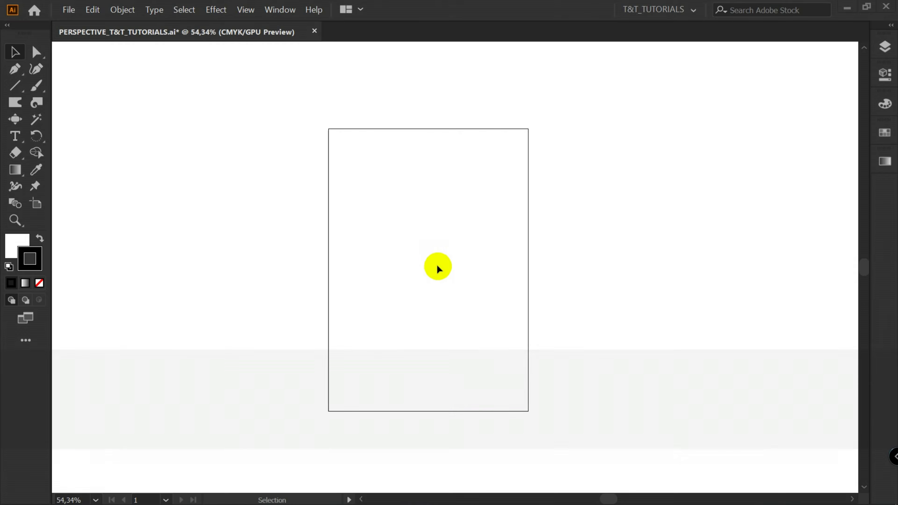
key("backslash")
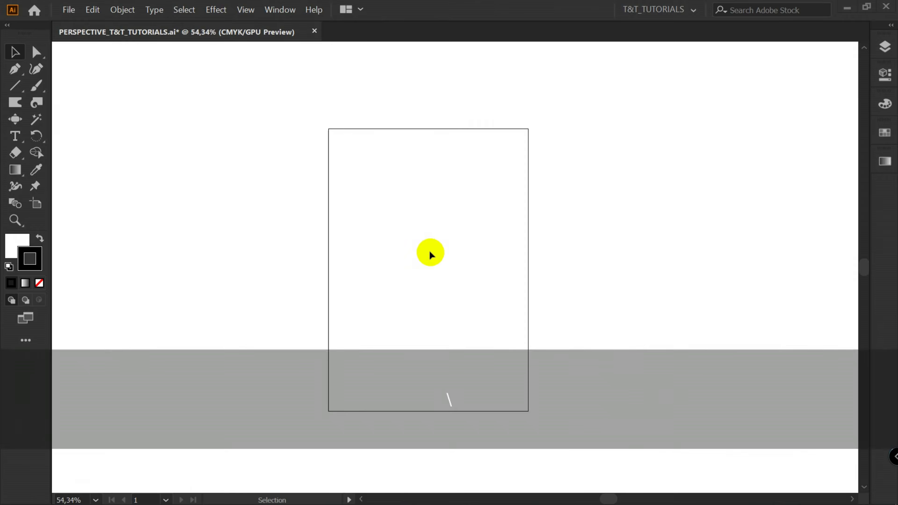
left_click_drag(426, 267, 431, 55)
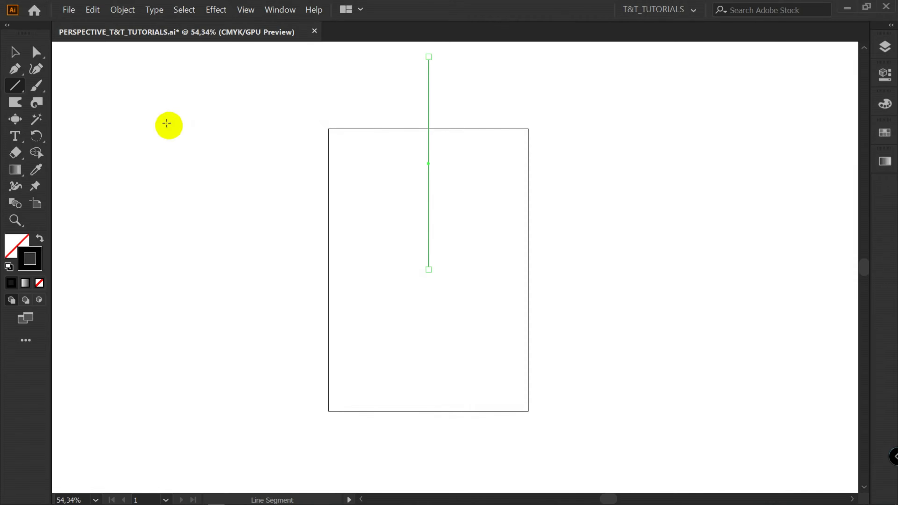
Rotate a copy of the line around its bottom endpoint by an angle of 360/150
key("r")
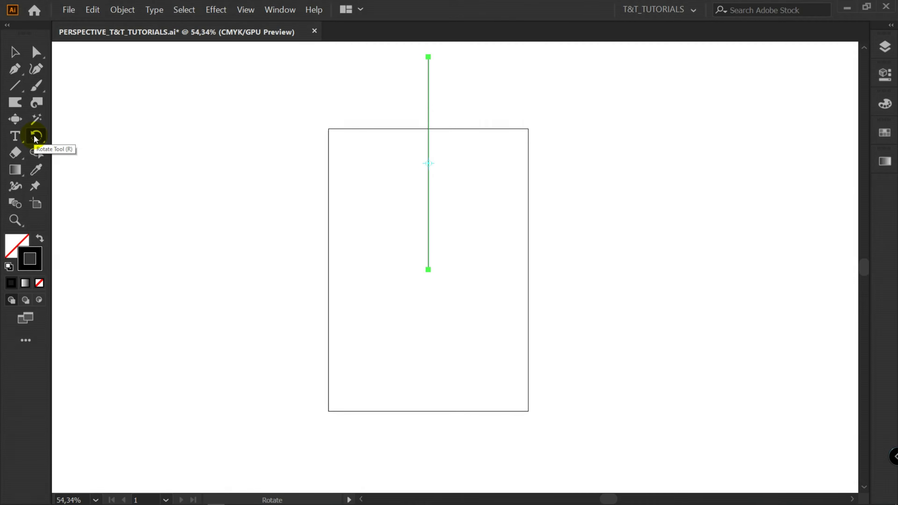
left_click(428, 269, "alt")
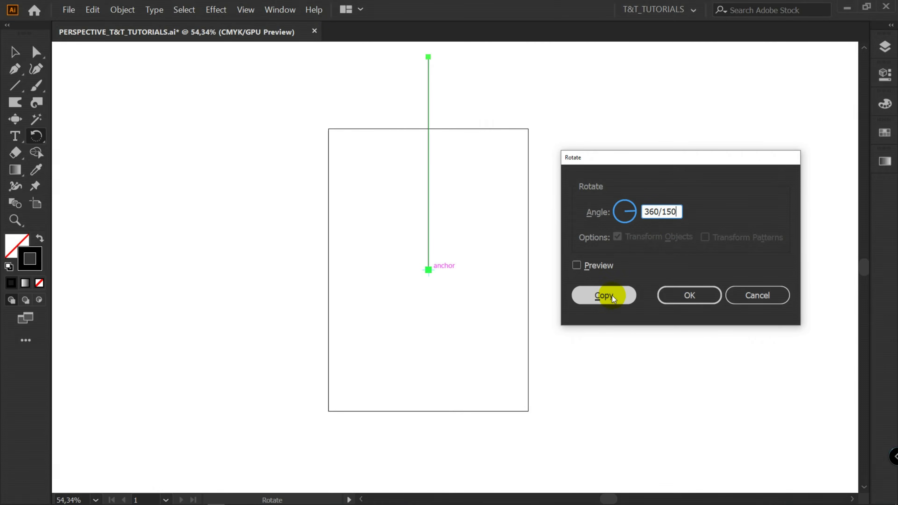
left_click(604, 296)
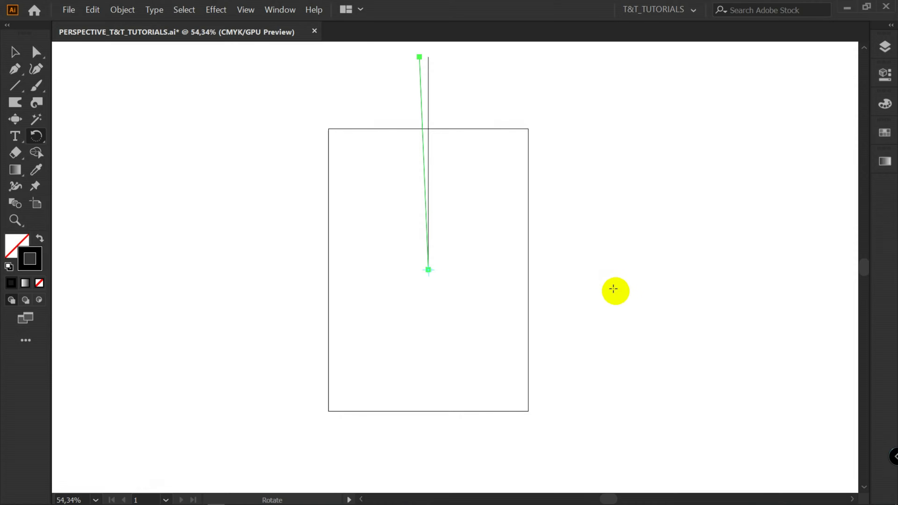
Repeat the rotate-copy transformation until the lines complete a full radial circle
key("ctrl+d")
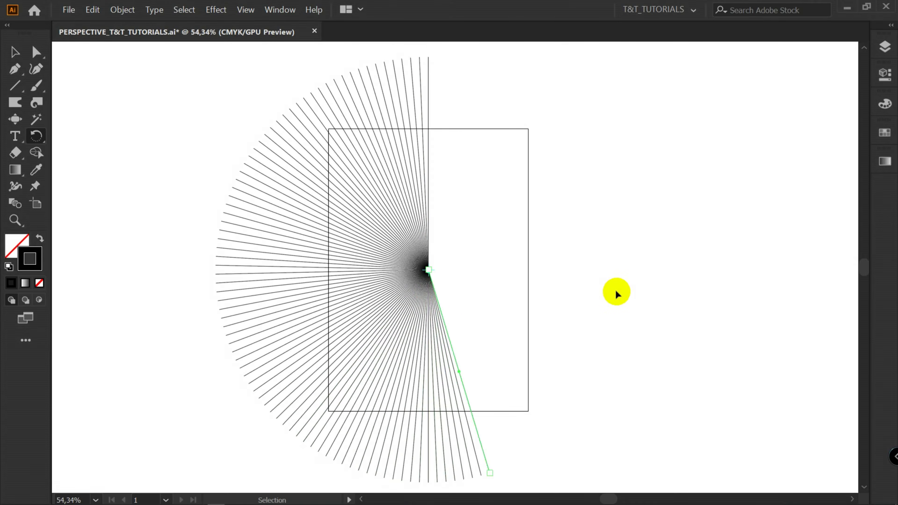
key("ctrl+d")
key("ctrl+d")
key("ctrl+d")
key("ctrl+d")
key("ctrl+d")
key("ctrl+d")
key("ctrl+d")
key("ctrl+d")
key("ctrl+d")
key("ctrl+d")
key("ctrl+d")
key("ctrl+d")
key("ctrl+d")
key("ctrl+d")
key("ctrl+d")
key("ctrl+d")
key("ctrl+d")
key("ctrl+d")
key("ctrl+d")
key("ctrl+d")
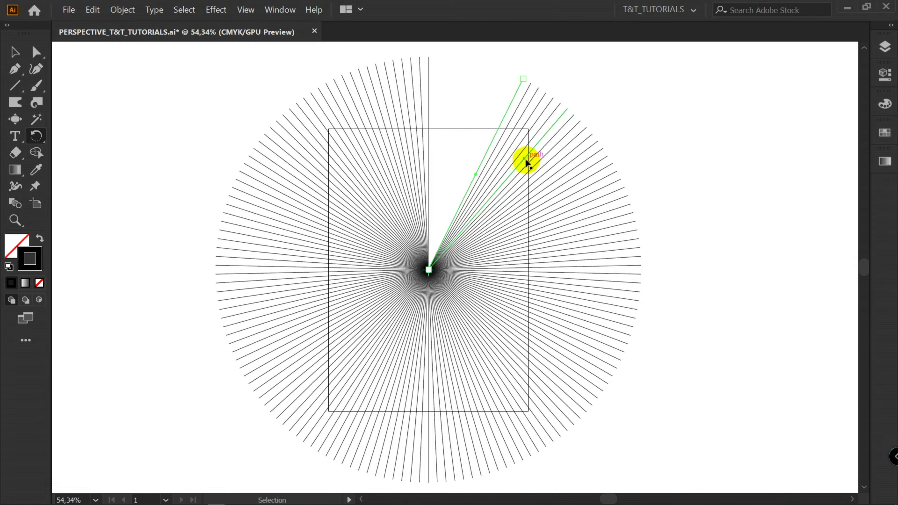
key("ctrl+d")
key("ctrl+d")
key("ctrl+d")
key("ctrl+d")
key("ctrl+d")
key("ctrl+d")
key("ctrl+d")
key("ctrl+d")
key("ctrl+d")
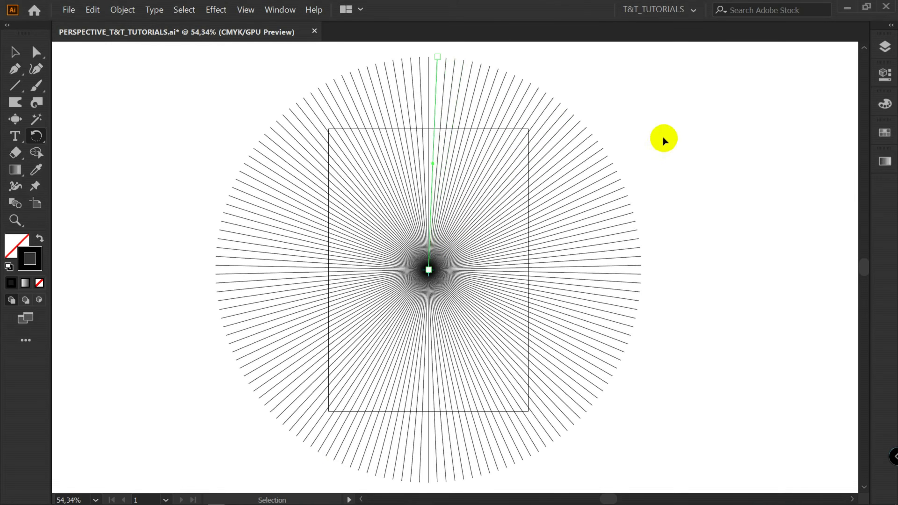
key("ctrl+z")
key("ctrl+z")
key("ctrl+z")
key("ctrl+z")
key("ctrl+z")
key("ctrl+z")
key("ctrl+z")
key("ctrl+z")
key("ctrl+shift+z")
key("ctrl+shift+z")
key("ctrl+shift+z")
key("ctrl+shift+z")
key("ctrl+shift+z")
key("ctrl+shift+z")
key("ctrl+shift+z")
key("ctrl+shift+z")
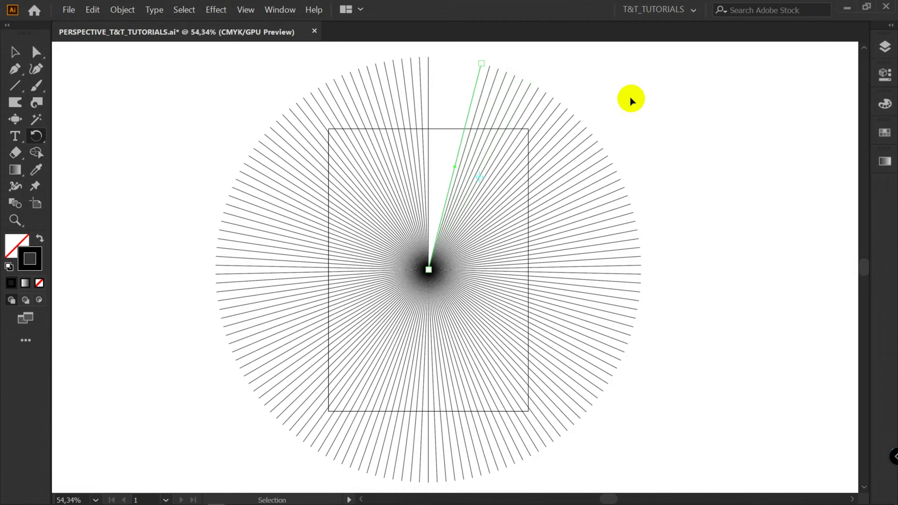
Apply Width Profile 4 to the strokes of all lines and flip the profile along the path
key("z")
left_click_drag(428, 270, 544, 235)
key("v")
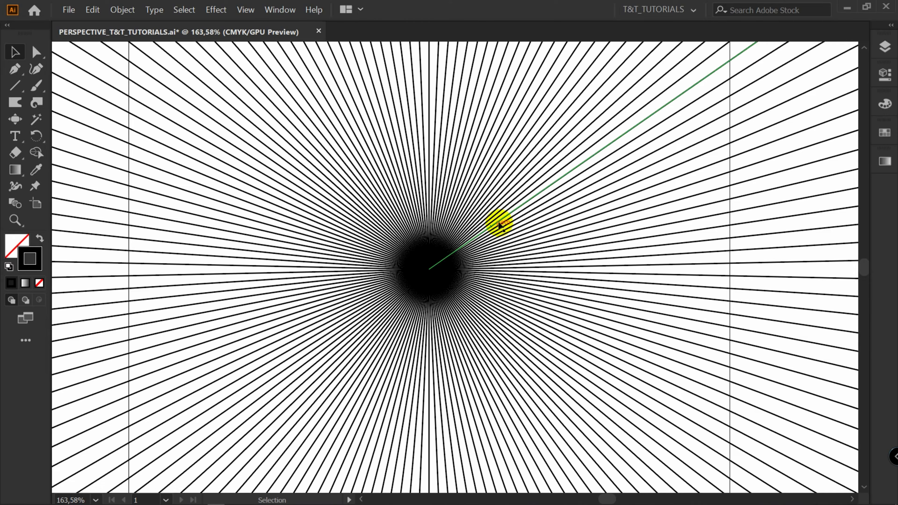
key("ctrl+a")
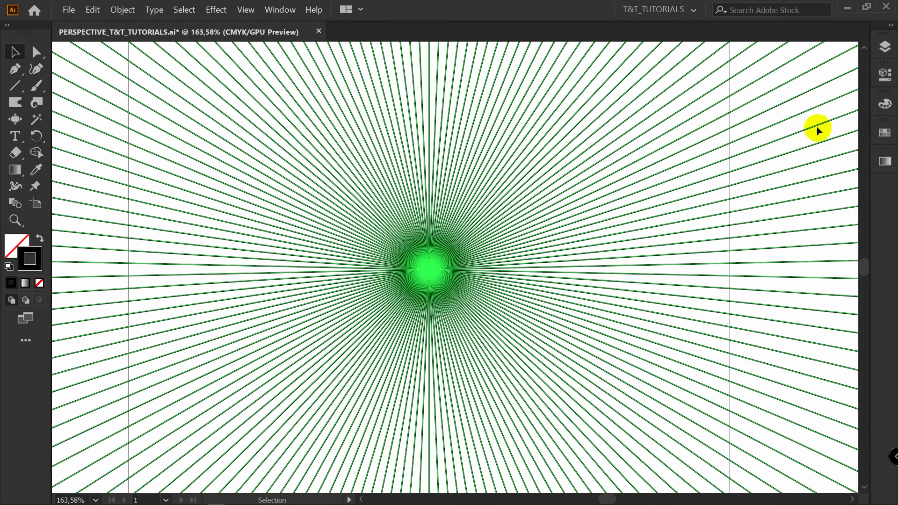
left_click(884, 74)
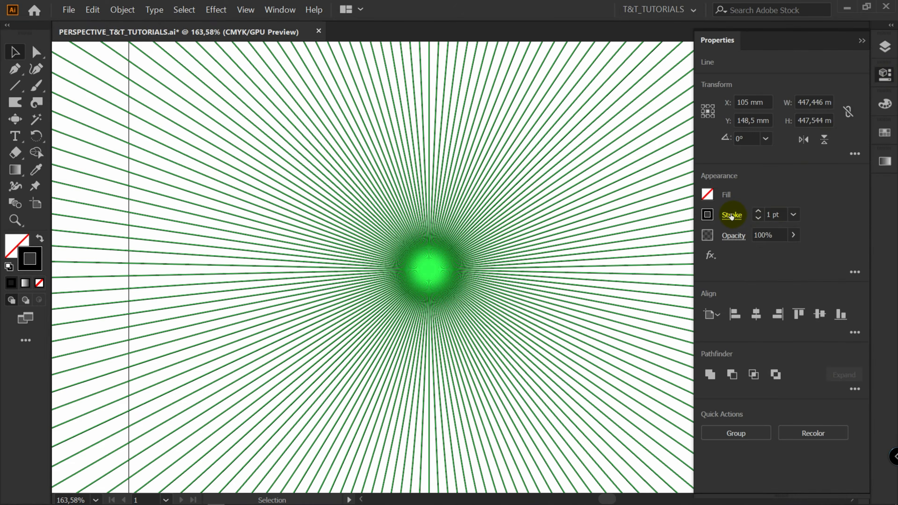
left_click(731, 216)
left_click(697, 433)
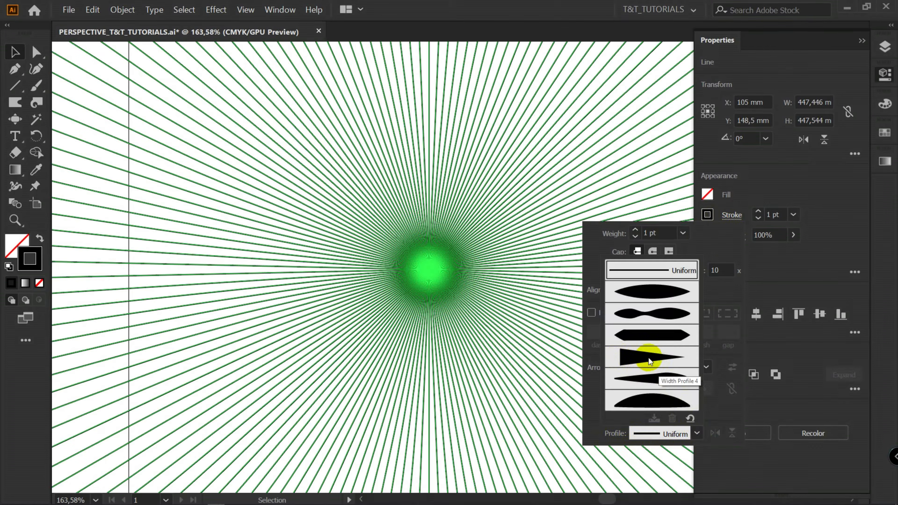
left_click(659, 361)
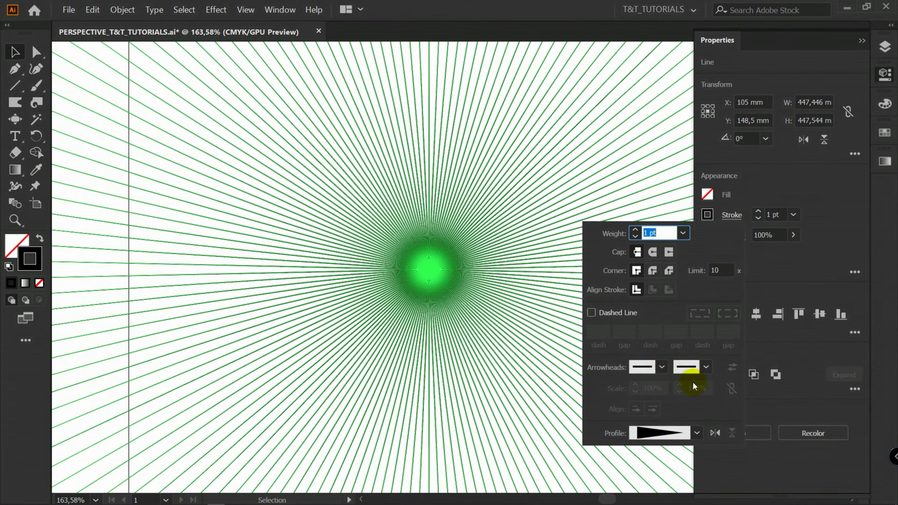
left_click(715, 433)
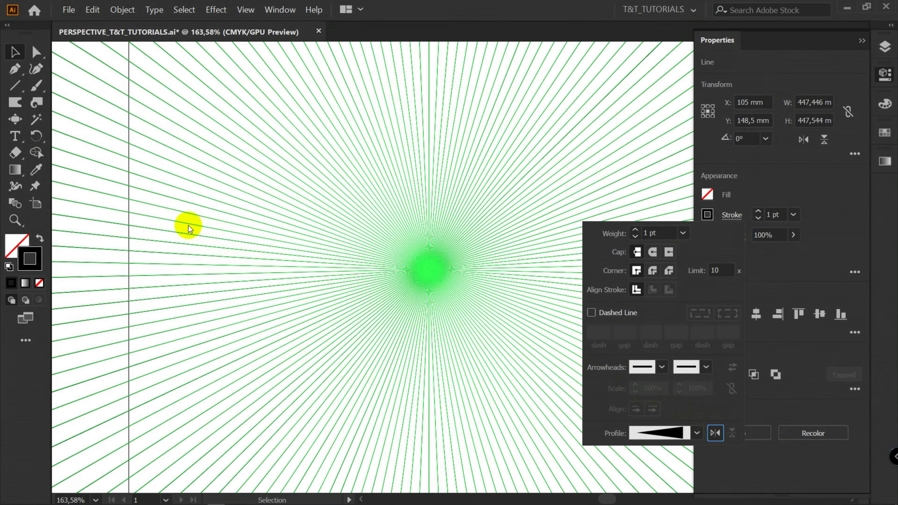
left_click(181, 227)
left_click(185, 226)
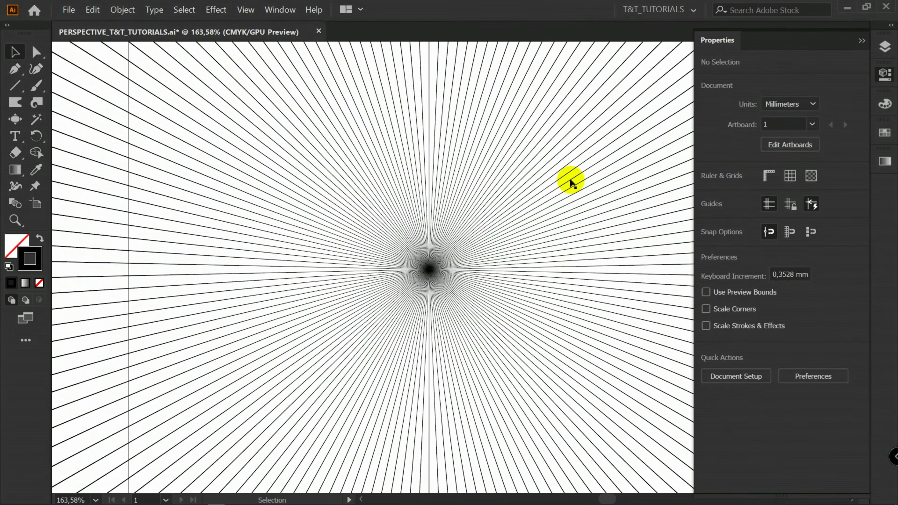
Set the stroke color of all radial lines to the magenta swatch
key("ctrl+a")
scroll(682, 168, "down", 6)
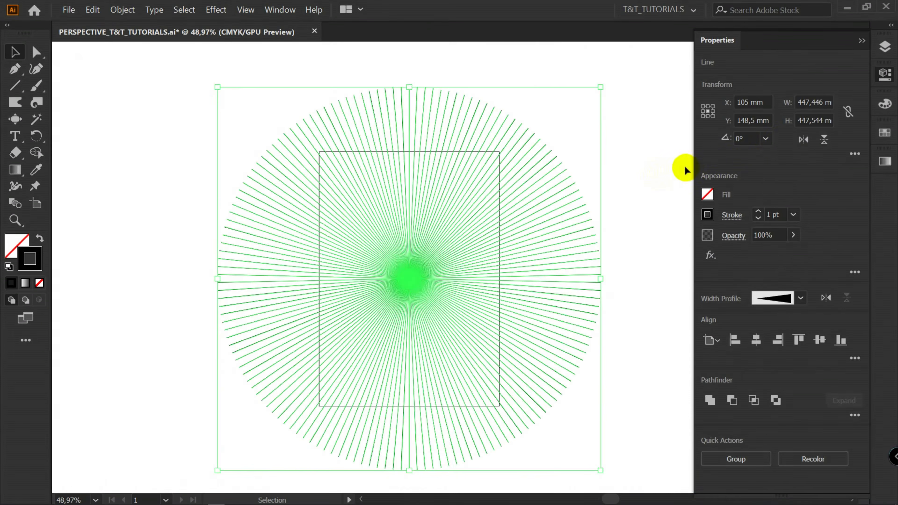
left_click(885, 133)
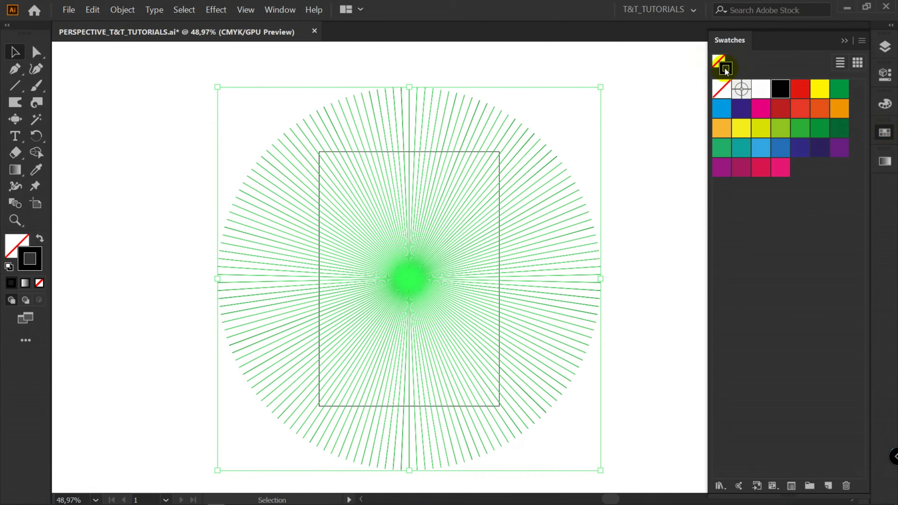
left_click(764, 104)
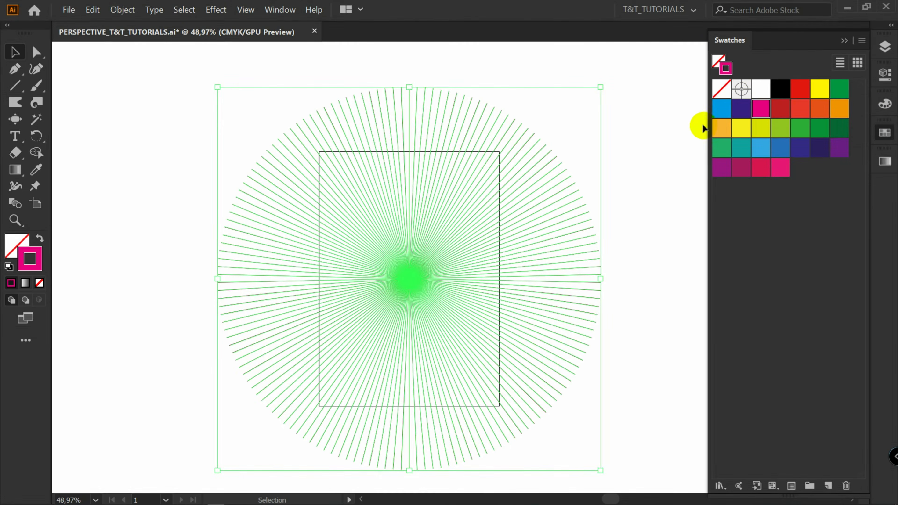
left_click(635, 144)
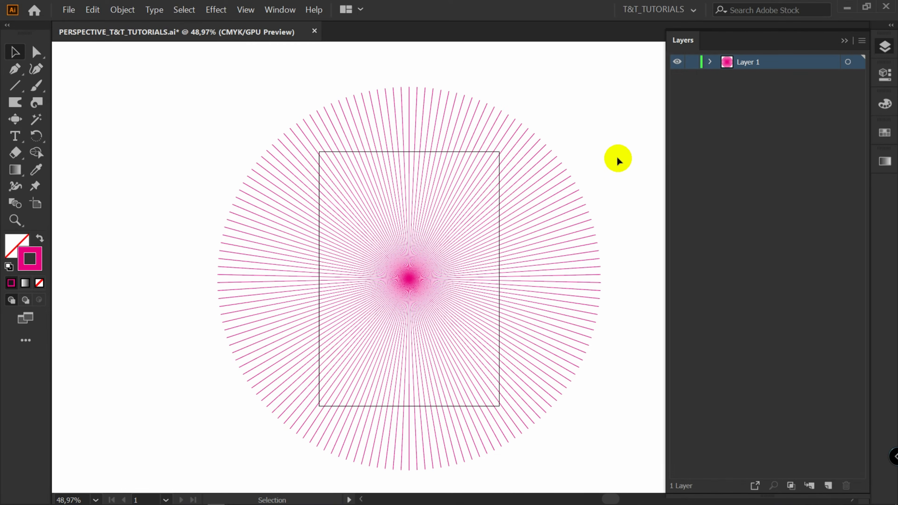
Squash the radial burst vertically by pulling the selection's top edge slightly down
key("a")
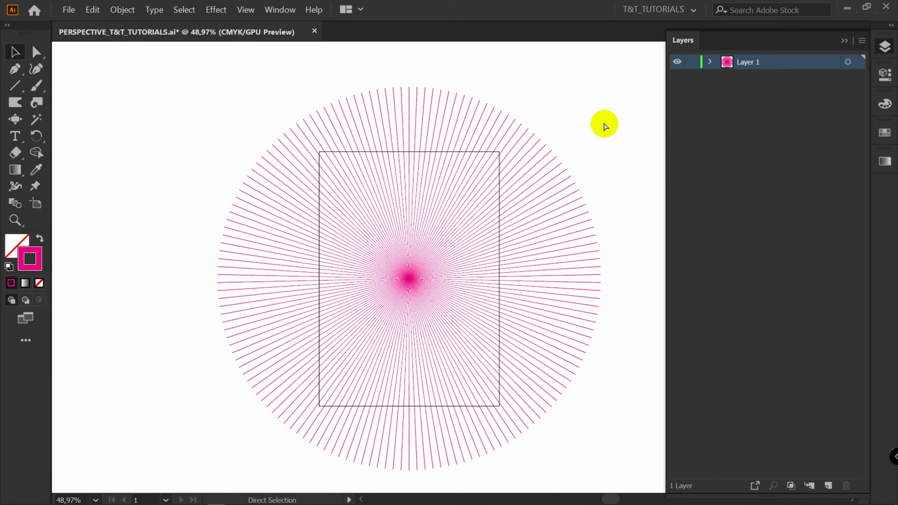
key("v")
key("ctrl+a")
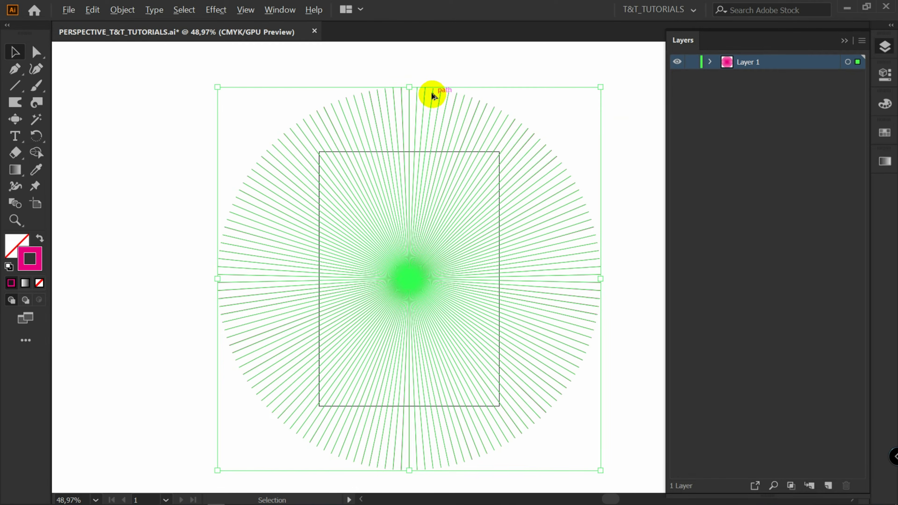
left_click_drag(409, 87, 411, 111)
left_click(619, 171)
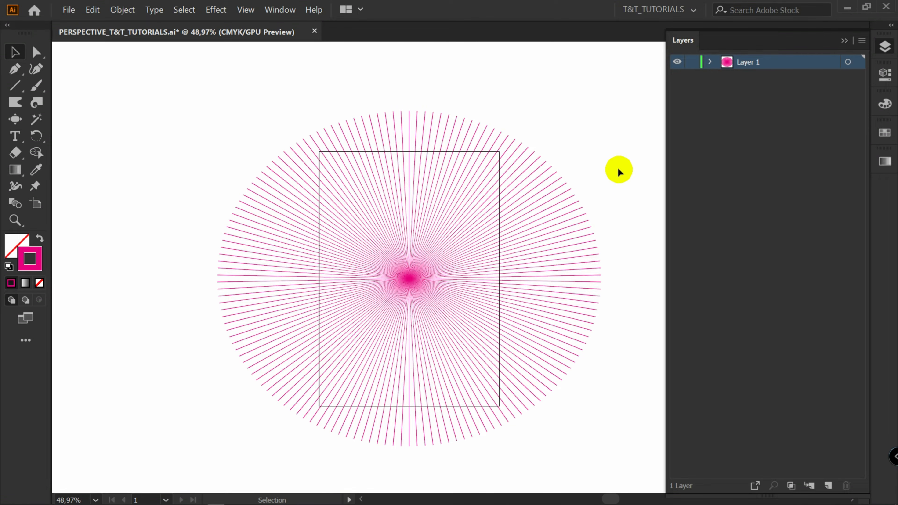
Rename Layer 1 as 1
scroll(411, 278, "up", 5)
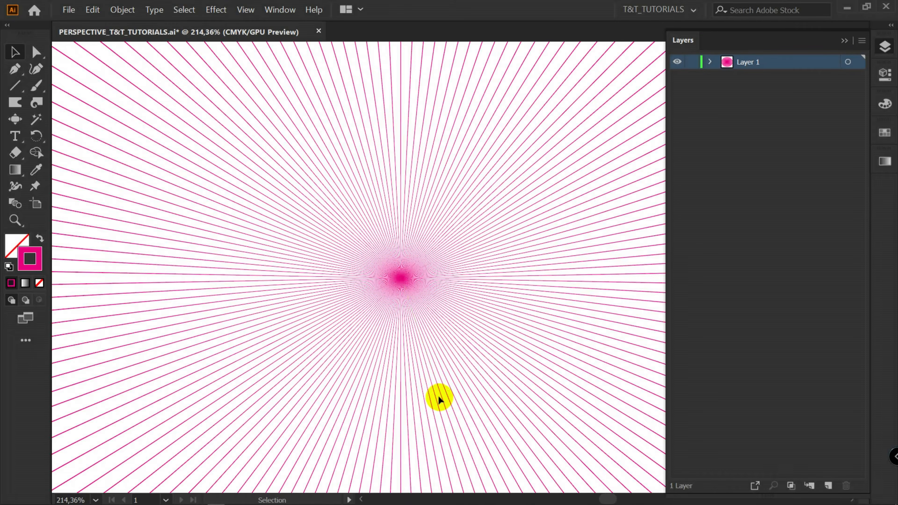
double_click(748, 64)
type("1")
key("Return")
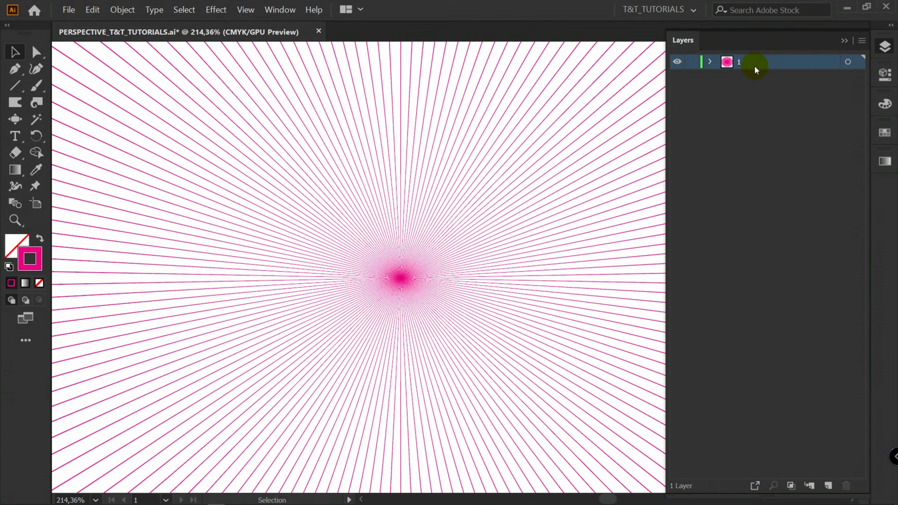
left_click(784, 246)
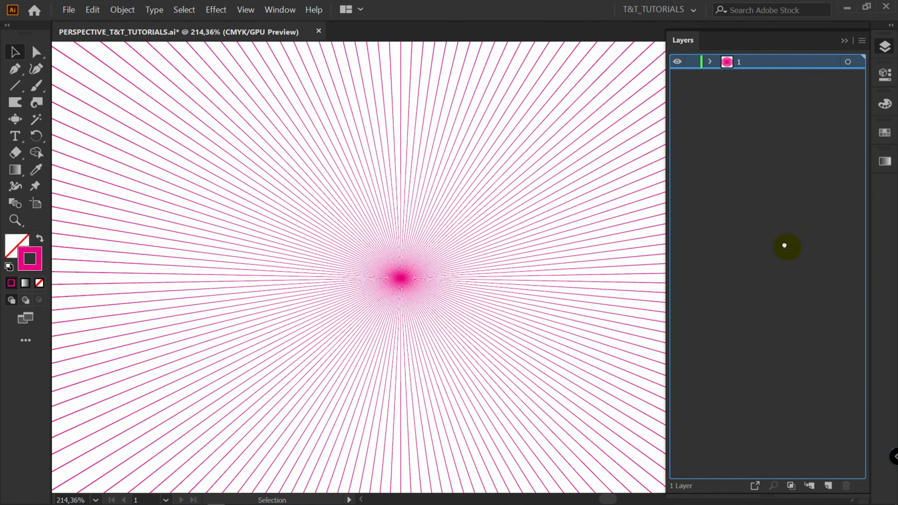
Duplicate layer 1 and rename the copy as 2
left_click(828, 485)
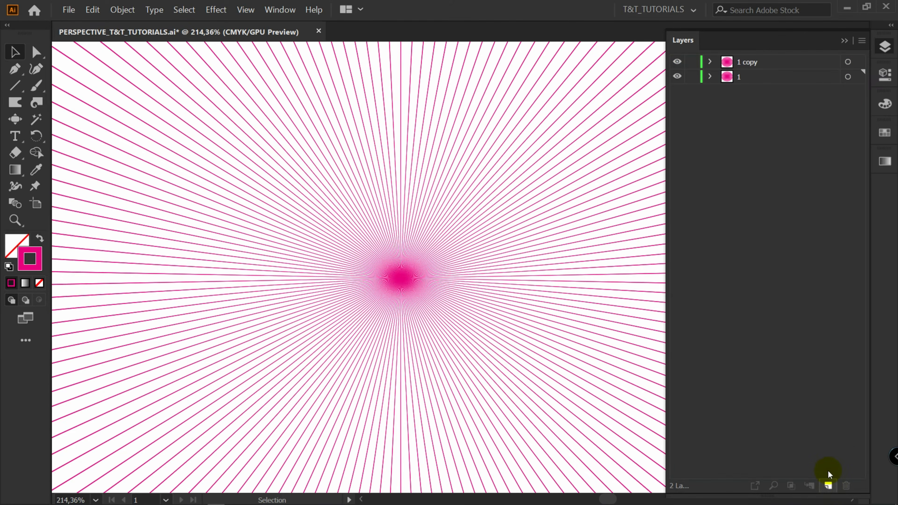
double_click(747, 63)
type("2")
key("Return")
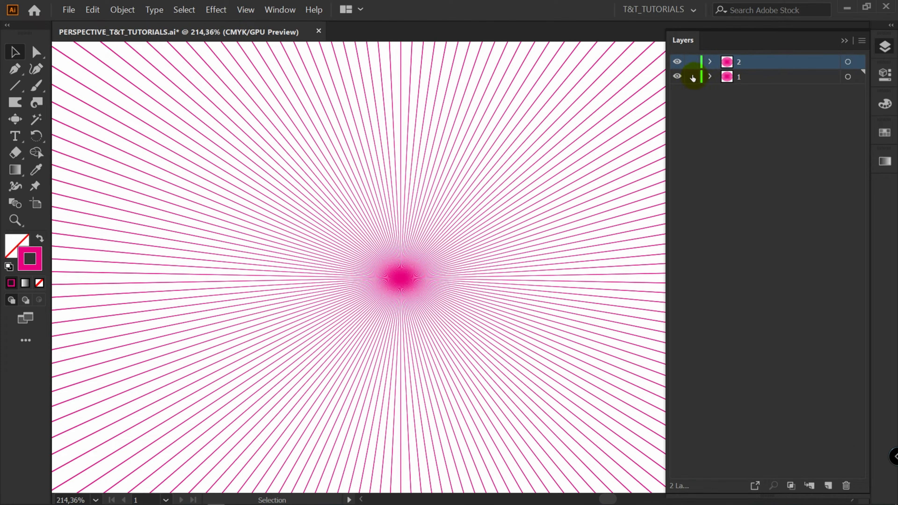
Select the artwork on layer 2 and set its stroke color to the CMYK Cyan swatch
left_click(858, 62)
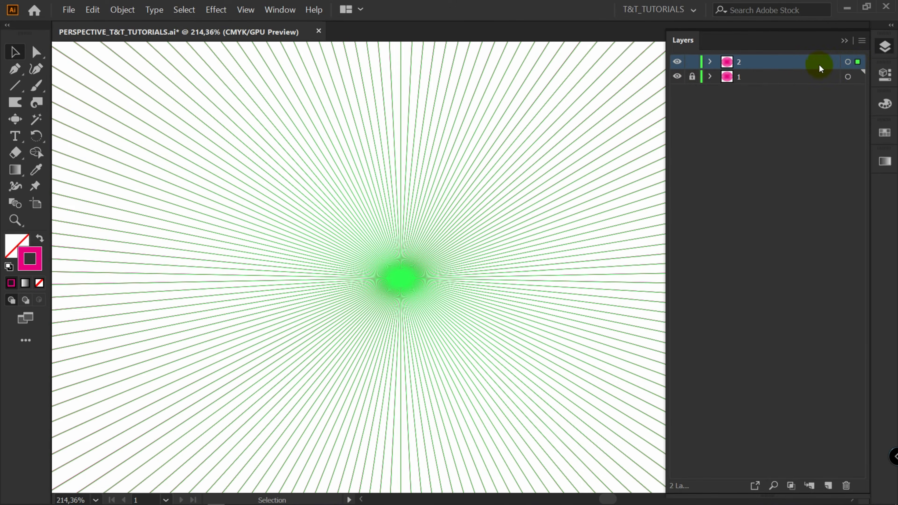
left_click(885, 133)
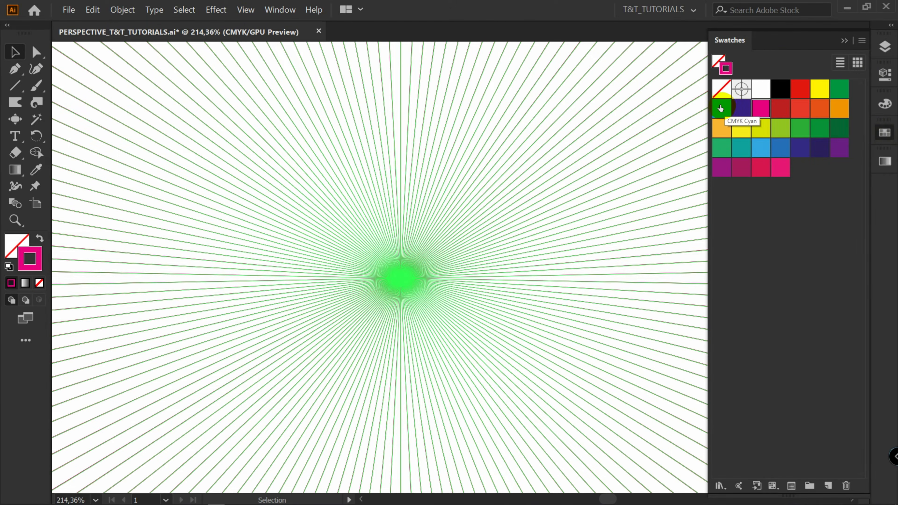
left_click(721, 108)
key("a")
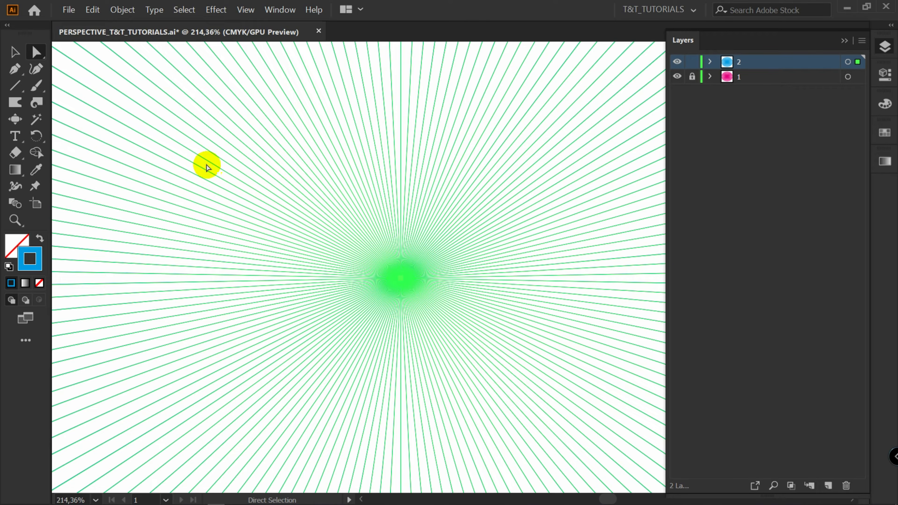
Select the center anchor points of the cyan lines and move them far upward with the Direct Selection tool
left_click_drag(208, 167, 573, 383)
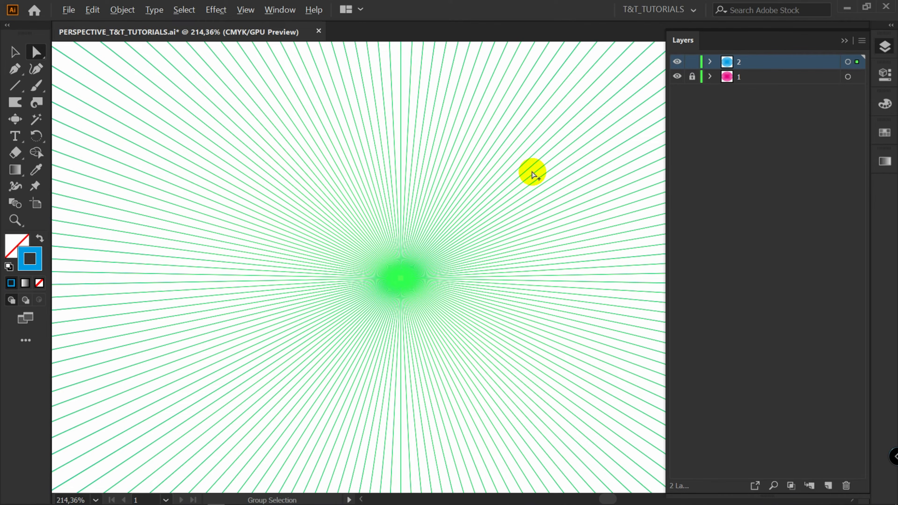
scroll(533, 174, "down", 3)
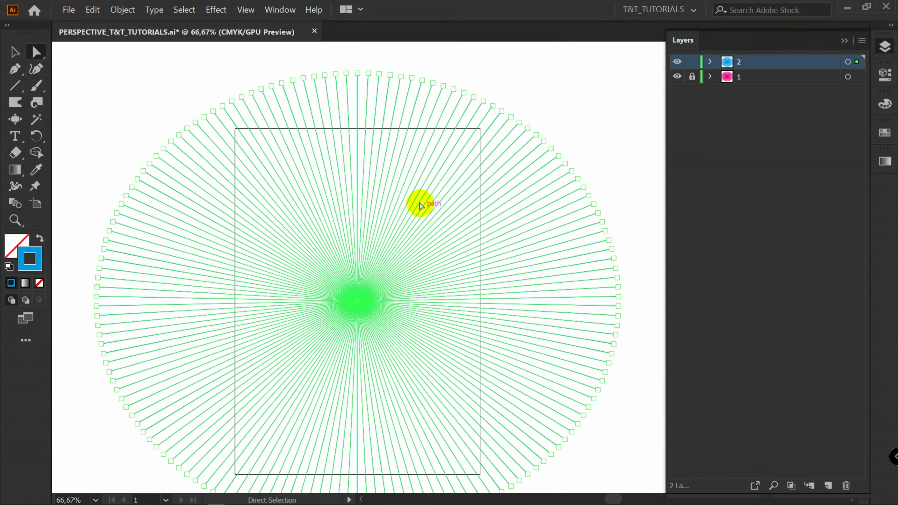
key("z")
mouse_move(467, 264)
left_mouse_down()
mouse_move(408, 280)
mouse_move(533, 259)
mouse_move(464, 263)
left_mouse_up()
key("a")
left_click_drag(398, 331, 411, 61)
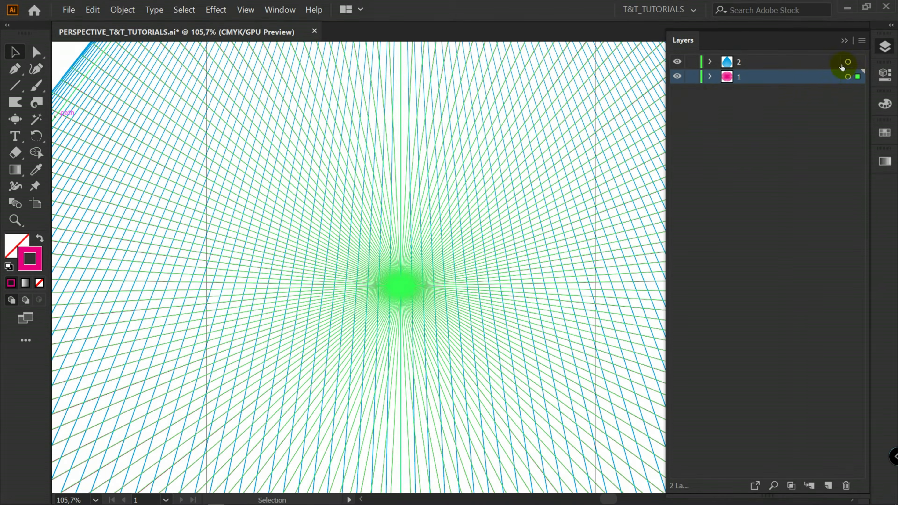
Examine the selection's appearance properties and the reference drawing of a street in perspective
left_click(885, 74)
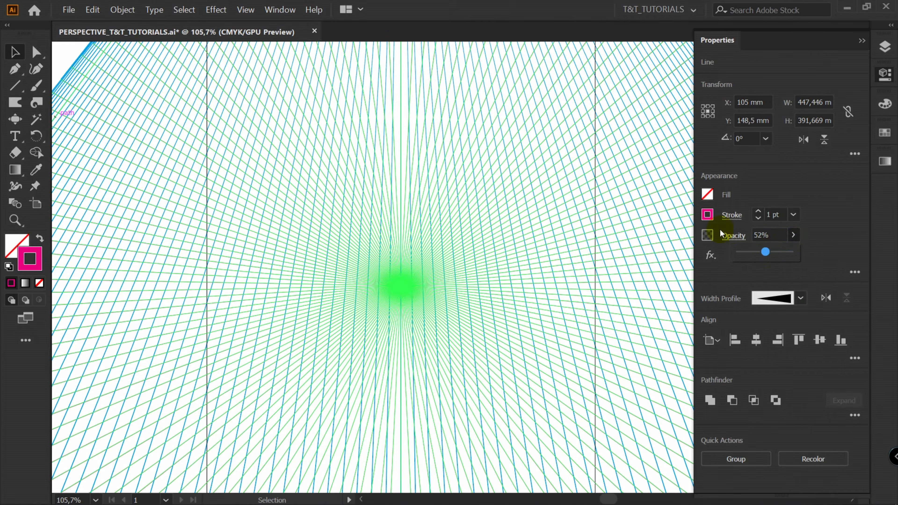
left_click(75, 56)
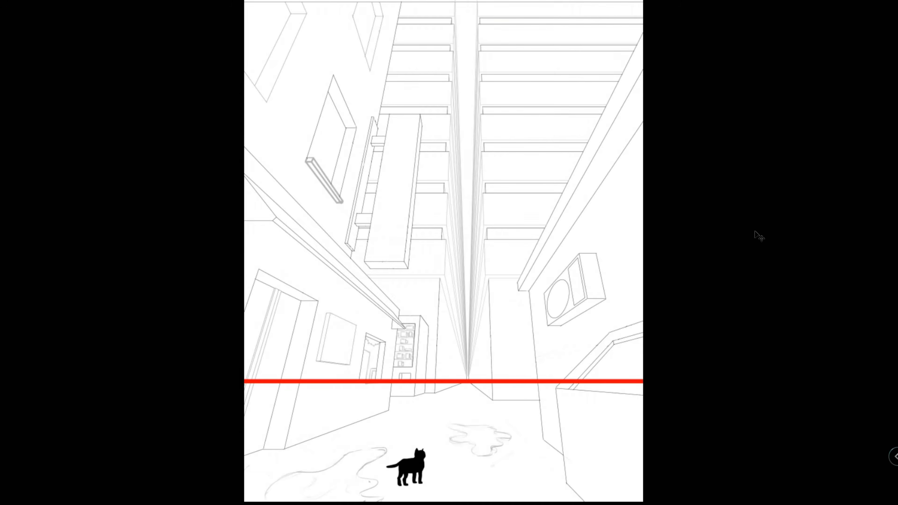
left_click_drag(589, 382, 586, 411)
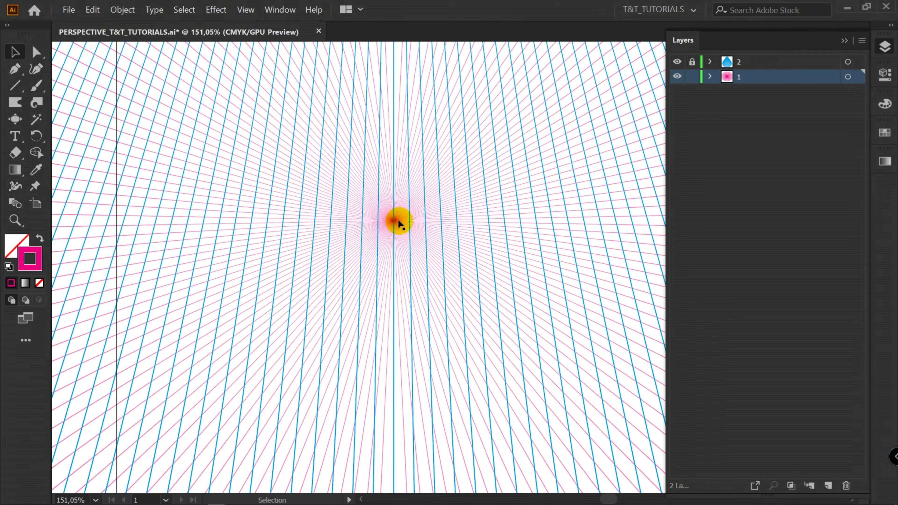
Move the center anchor points of the pink burst on layer 1 downward with the Direct Selection tool
key("a")
scroll(393, 209, "down", 4)
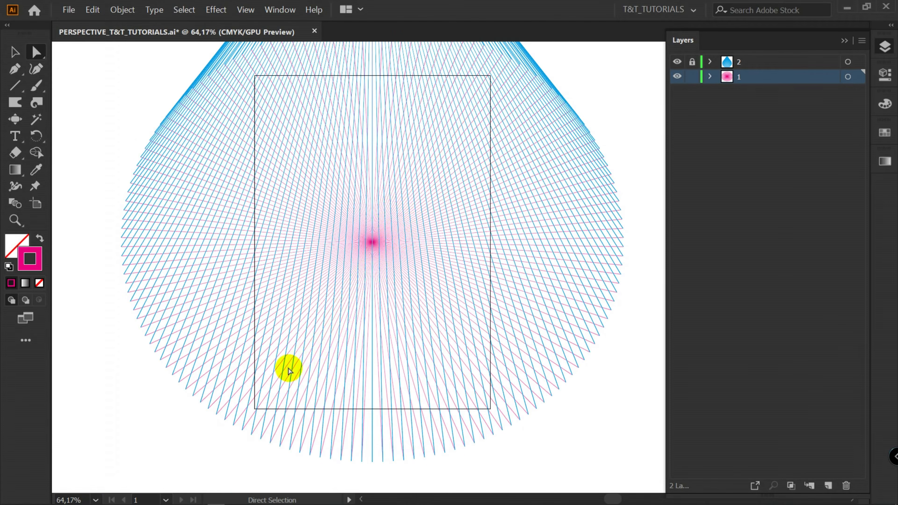
left_click(371, 242)
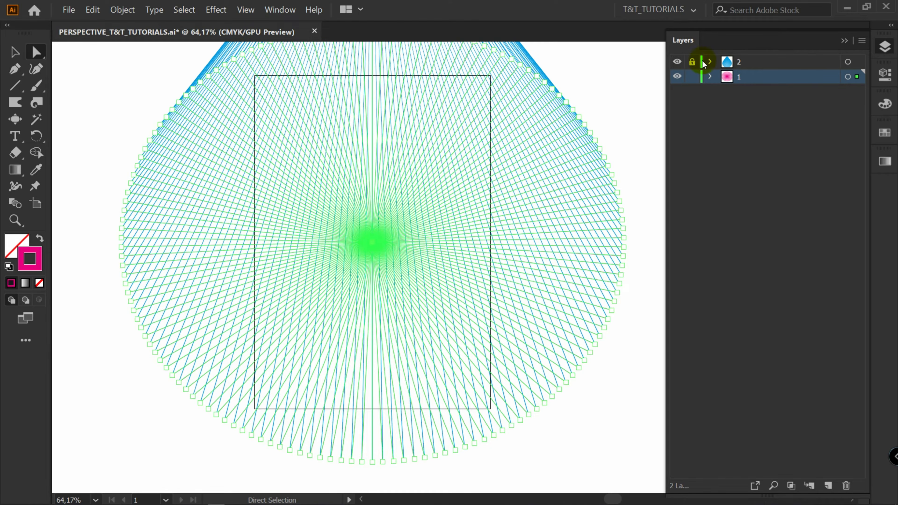
left_click_drag(371, 243, 374, 321)
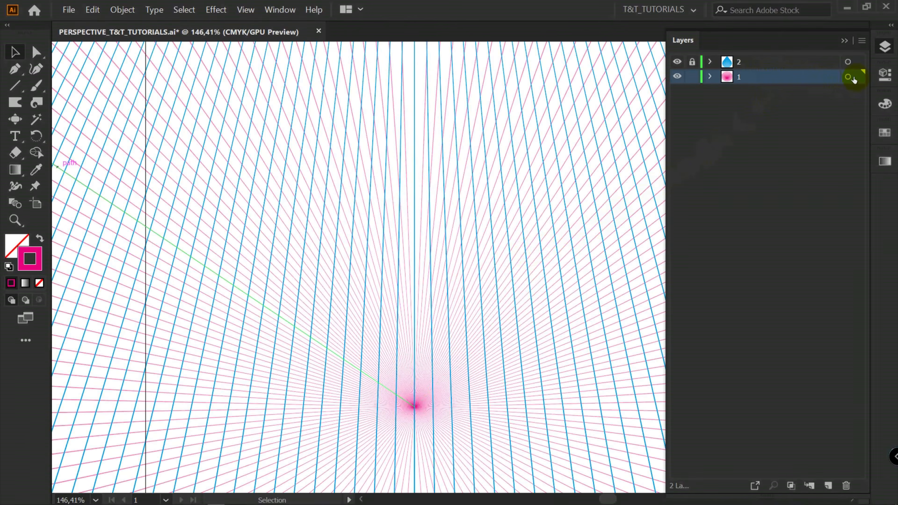
Select the artwork on layer 1 and lower its opacity slightly
left_click(857, 76)
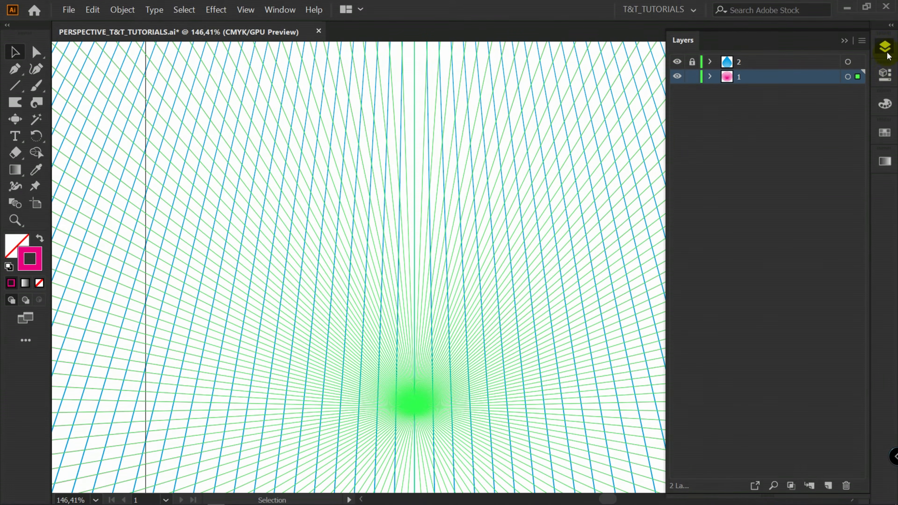
left_click(887, 74)
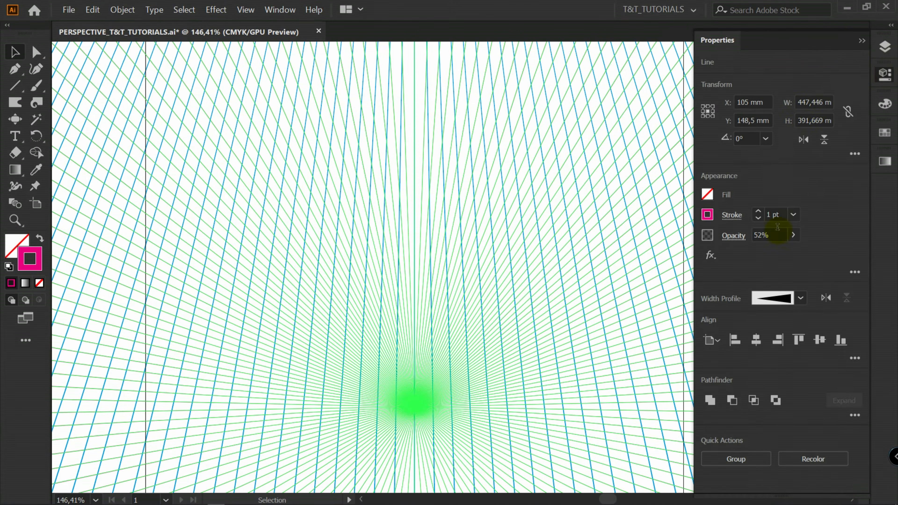
left_click(793, 235)
left_click_drag(766, 252, 760, 254)
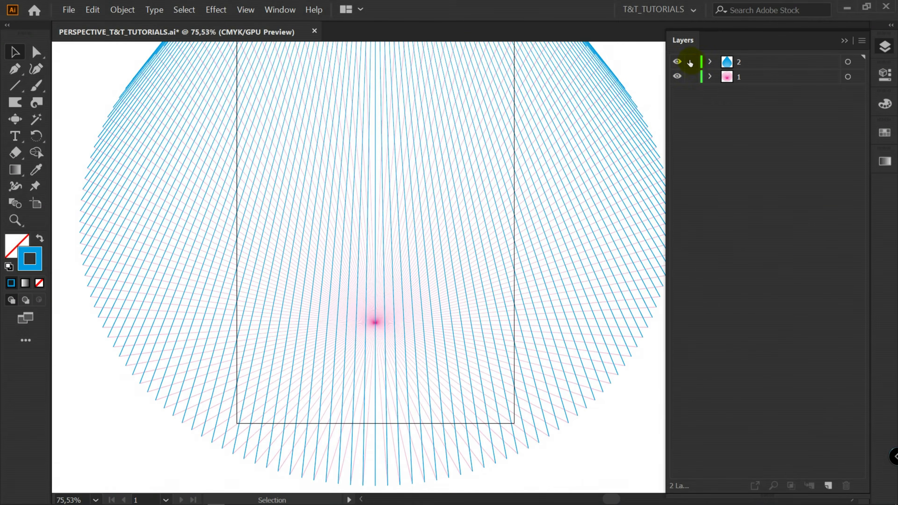
Create a new layer named 1_TEMPLATE and nest layers 1 and 2 inside it
scroll(573, 130, "down", 4)
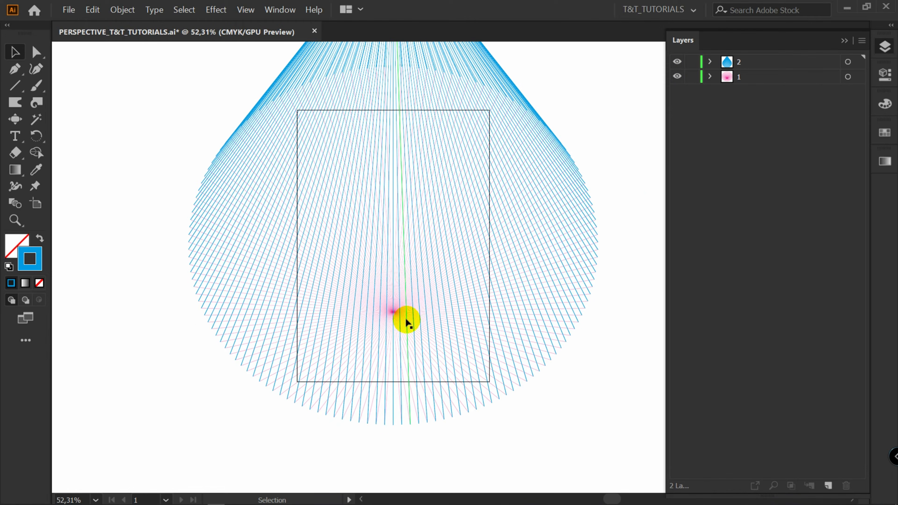
left_click(828, 485)
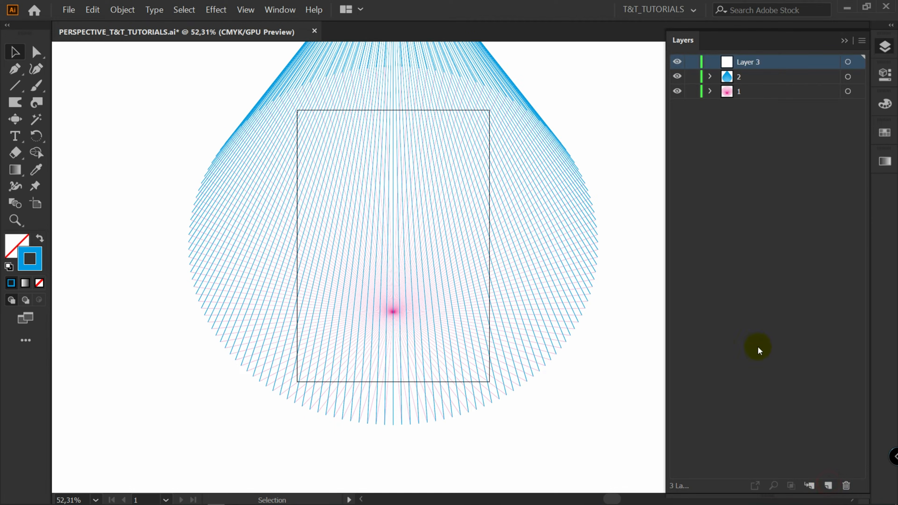
double_click(746, 62)
left_click_drag(746, 78, 761, 61)
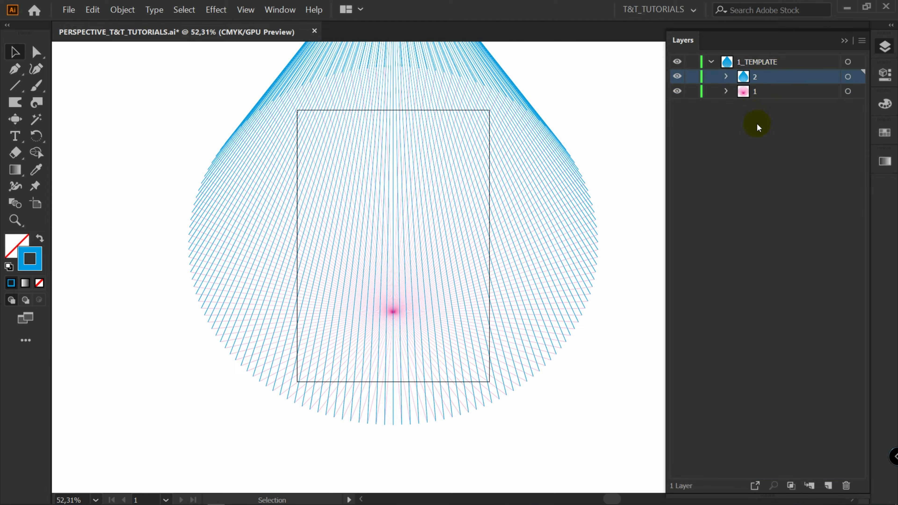
Duplicate the 1_TEMPLATE layer, hide the original, and rename the copy as 2_TEMPLATE
left_click_drag(826, 480, 826, 482)
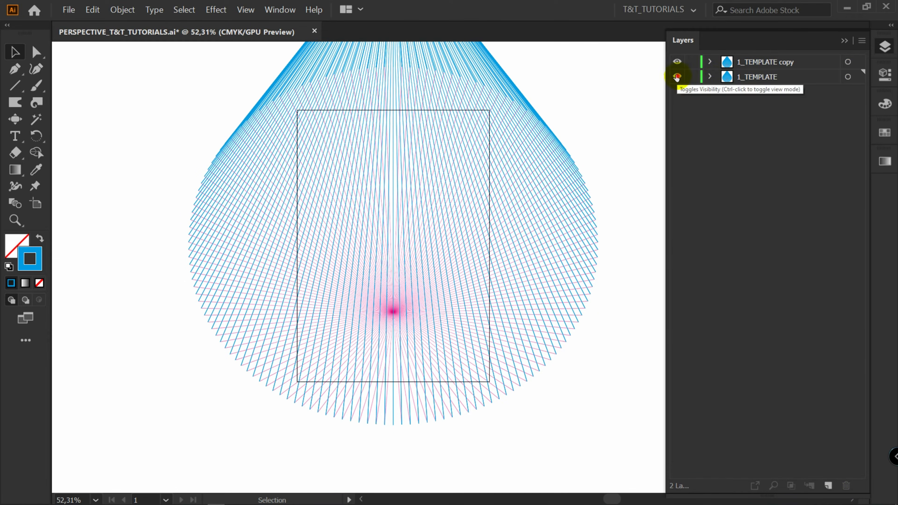
left_click(677, 77)
double_click(753, 63)
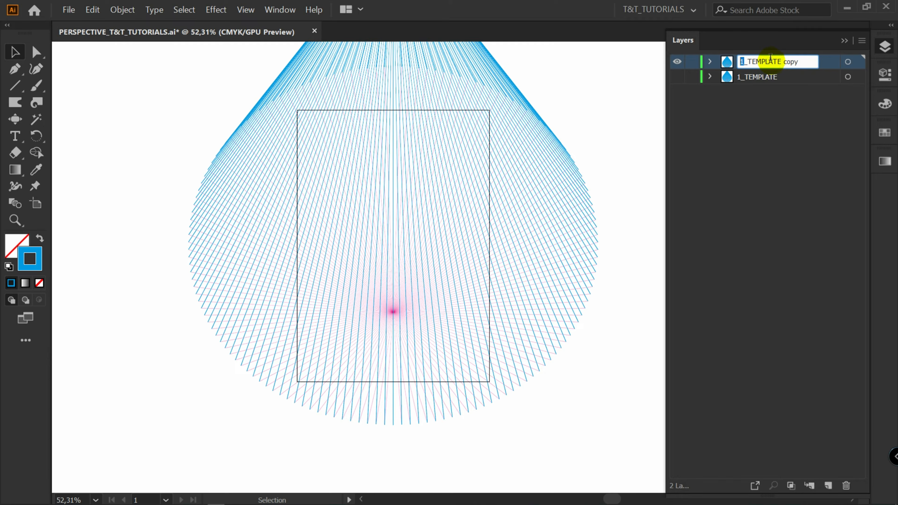
type("2")
key("Return")
Inside 2_TEMPLATE, lock the cyan sub-layer and move the pink burst's center further down
left_click(710, 61)
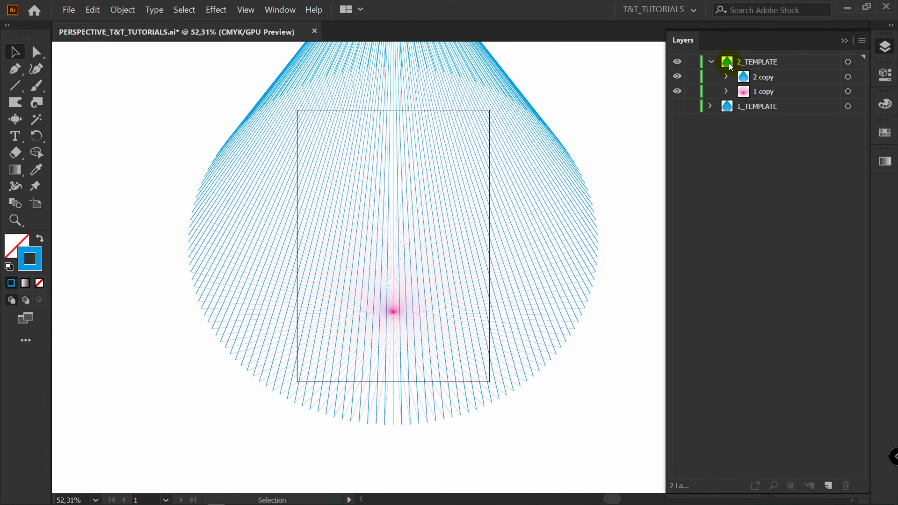
left_click(692, 77)
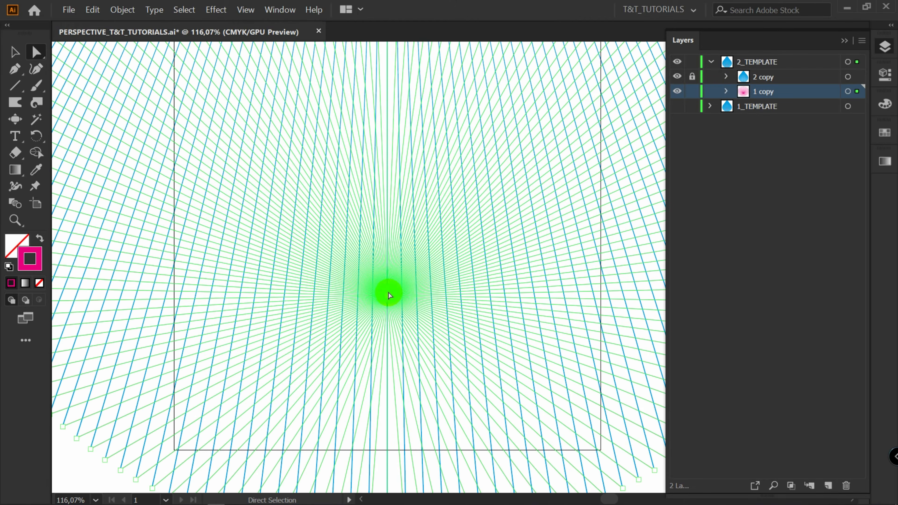
left_click_drag(387, 294, 393, 350)
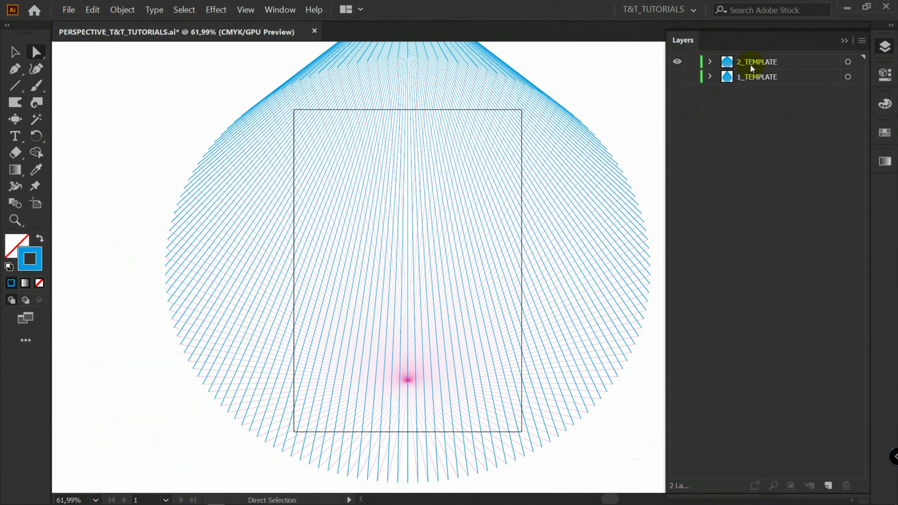
left_click(607, 143)
left_click(721, 125)
key("v")
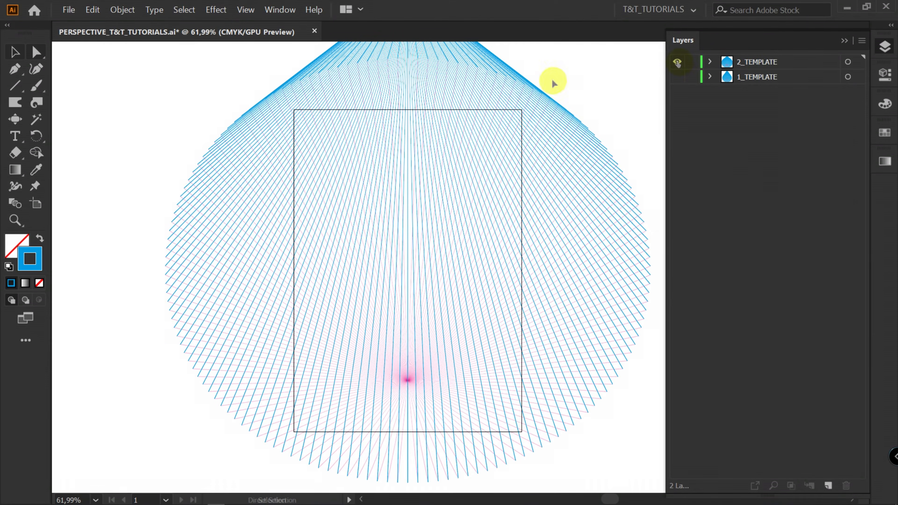
Switch the document view to Trim View
left_click(244, 11)
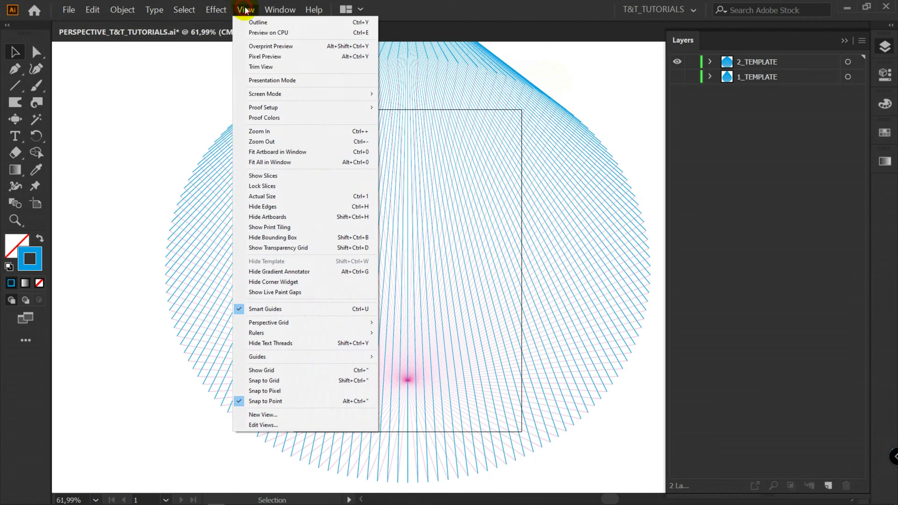
left_click(273, 67)
Toggle visibility between the two template layers, leaving only 1_TEMPLATE visible
left_click(677, 62)
left_click(677, 77)
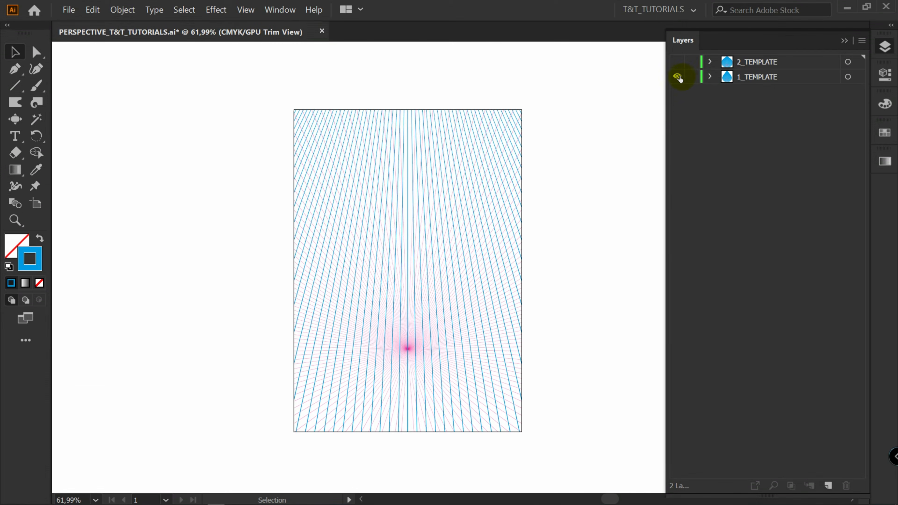
left_click(677, 77)
left_click(677, 62)
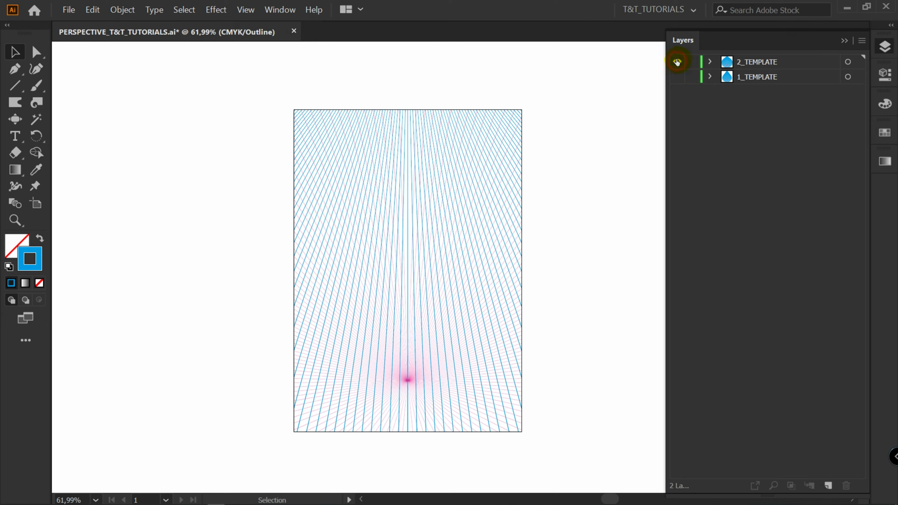
key("ctrl+y")
left_click(677, 62)
left_click(677, 77)
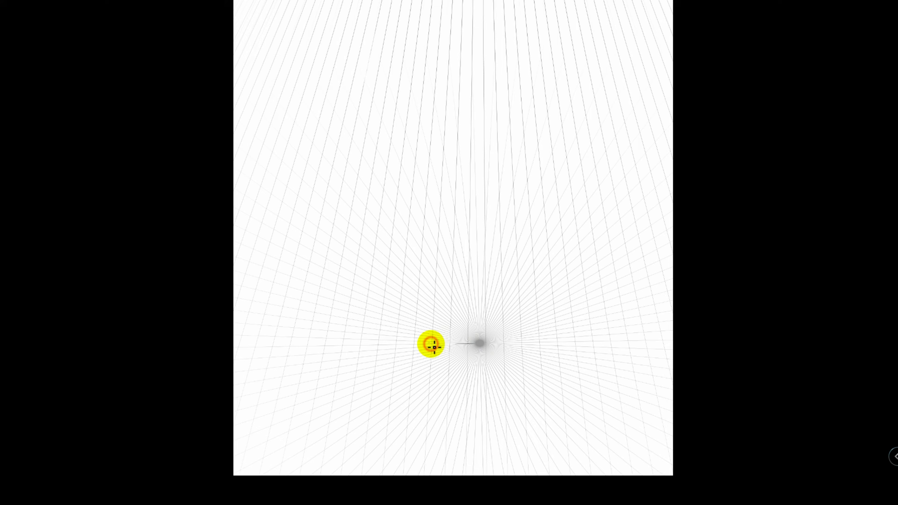
Sketch the outlines of buildings lining the street, following the converging perspective lines
mouse_move(431, 343)
left_mouse_down()
mouse_move(515, 343)
mouse_move(488, 377)
mouse_move(509, 115)
mouse_move(529, 40)
mouse_move(629, 38)
left_mouse_up()
mouse_move(529, 37)
left_mouse_down()
mouse_move(585, 436)
mouse_move(620, 433)
mouse_move(584, 347)
left_mouse_up()
mouse_move(583, 345)
left_mouse_down()
mouse_move(665, 332)
mouse_move(608, 320)
mouse_move(665, 298)
left_mouse_up()
mouse_move(605, 321)
left_mouse_down()
mouse_move(581, 177)
mouse_move(665, 32)
left_mouse_up()
left_click_drag(619, 147, 608, 226)
left_click_drag(608, 227, 634, 204)
mouse_move(665, 81)
left_mouse_down()
mouse_move(658, 109)
mouse_move(665, 132)
left_mouse_up()
mouse_move(617, 263)
left_mouse_down()
mouse_move(628, 295)
mouse_move(642, 247)
left_mouse_up()
left_click_drag(642, 248, 653, 292)
left_click_drag(594, 146, 564, 1)
left_click_drag(584, 15, 603, 92)
mouse_move(603, 92)
left_mouse_down()
mouse_move(622, 53)
mouse_move(607, 1)
left_mouse_up()
mouse_move(595, 1)
left_mouse_down()
mouse_move(587, 21)
mouse_move(611, 65)
left_mouse_up()
left_click_drag(466, 369, 467, 229)
left_click_drag(467, 200, 458, 107)
left_click_drag(445, 20, 357, 20)
left_click_drag(352, 22, 274, 359)
mouse_move(445, 22)
left_mouse_down()
mouse_move(423, 394)
mouse_move(255, 399)
left_mouse_up()
left_click_drag(364, 36, 348, 103)
mouse_move(465, 160)
left_mouse_down()
mouse_move(467, 20)
mouse_move(461, 26)
left_mouse_up()
left_click_drag(423, 35, 399, 103)
left_click_drag(385, 32, 357, 102)
left_click_drag(329, 232, 226, 140)
left_click_drag(329, 232, 276, 486)
left_click_drag(283, 193, 351, 0)
left_click_drag(280, 322, 269, 373)
left_click_drag(292, 400, 263, 397)
left_click_drag(305, 228, 282, 318)
mouse_move(297, 401)
left_mouse_down()
mouse_move(385, 399)
mouse_move(367, 399)
left_mouse_up()
left_click_drag(413, 400, 286, 481)
mouse_move(367, 399)
left_mouse_down()
mouse_move(387, 264)
mouse_move(319, 181)
left_mouse_up()
mouse_move(364, 416)
left_mouse_down()
mouse_move(282, 452)
mouse_move(319, 369)
left_mouse_up()
left_click_drag(319, 369, 350, 370)
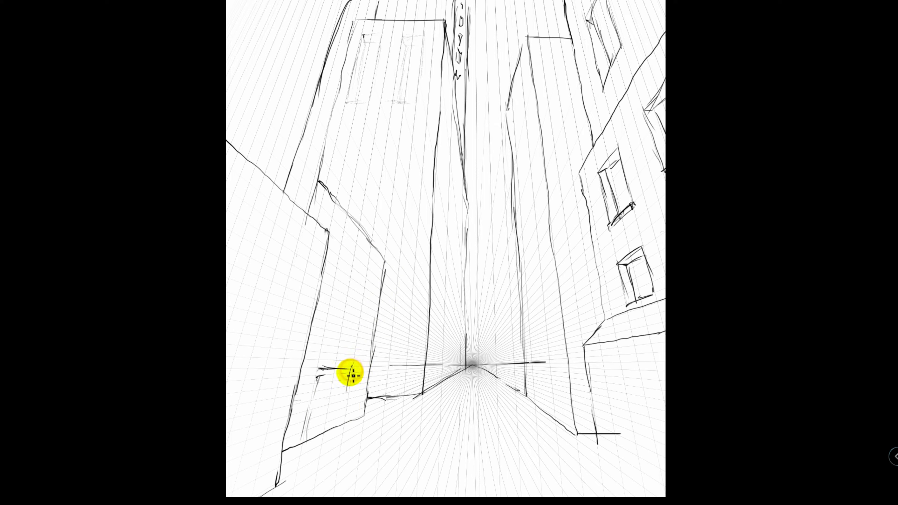
Add a door, window marks and extra vertical edges to the buildings in the sketch
left_click_drag(350, 368, 342, 421)
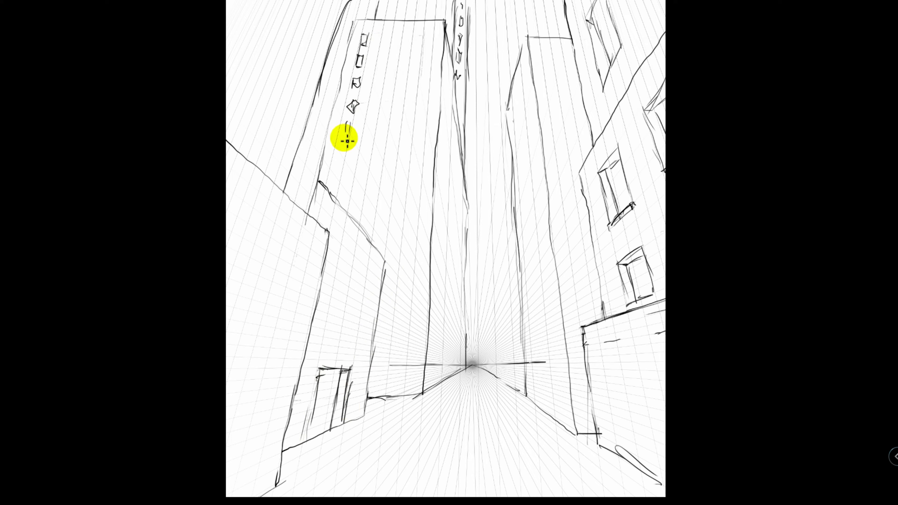
left_click_drag(386, 50, 363, 204)
left_click_drag(410, 54, 394, 200)
left_click_drag(423, 41, 405, 331)
left_click_drag(395, 35, 377, 204)
left_click_drag(385, 50, 395, 47)
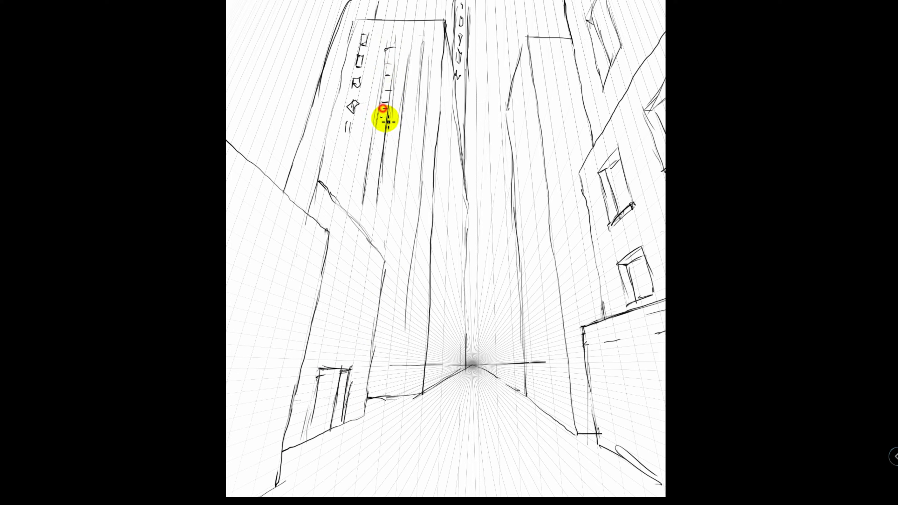
left_click_drag(369, 162, 379, 165)
left_click_drag(417, 33, 414, 54)
left_click_drag(413, 44, 423, 44)
left_click_drag(510, 123, 492, 207)
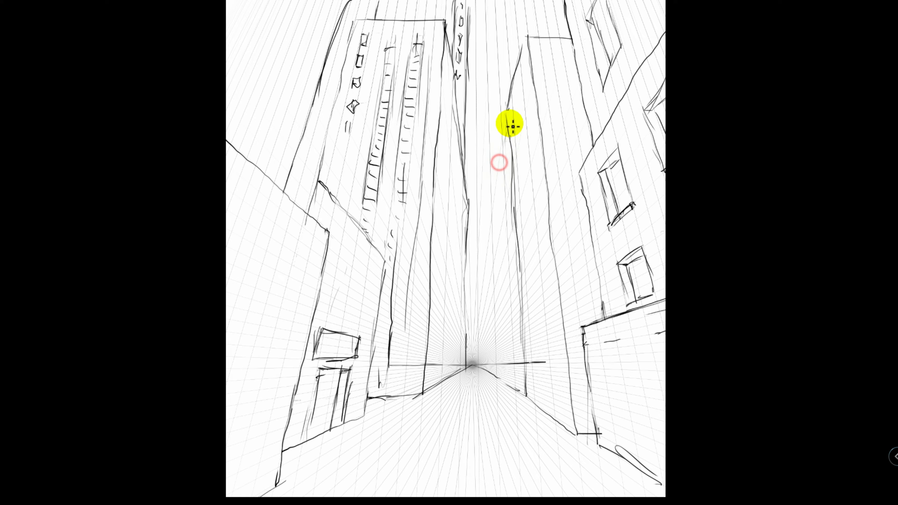
left_click_drag(495, 193, 483, 229)
mouse_move(469, 200)
left_mouse_down()
mouse_move(466, 248)
mouse_move(480, 311)
left_mouse_up()
left_click_drag(480, 311, 480, 369)
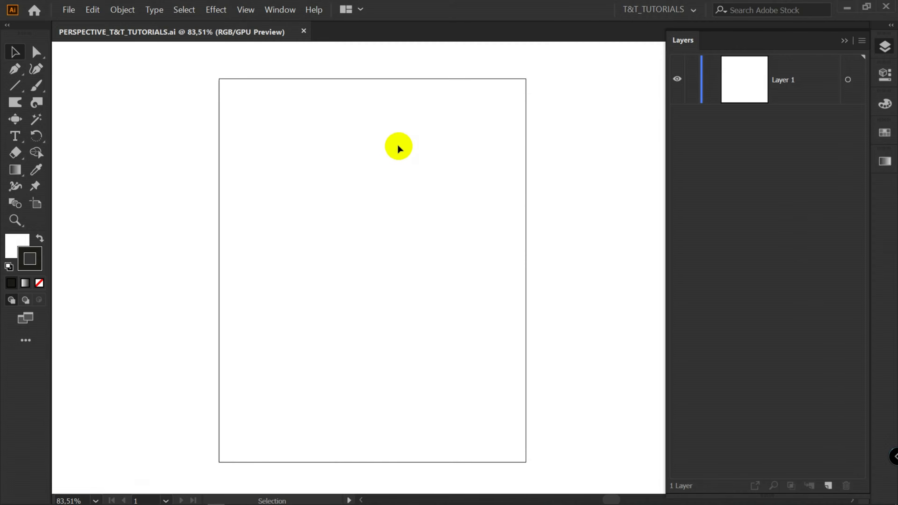
Review the Smart Guides preferences and close the dialog
left_click(92, 9)
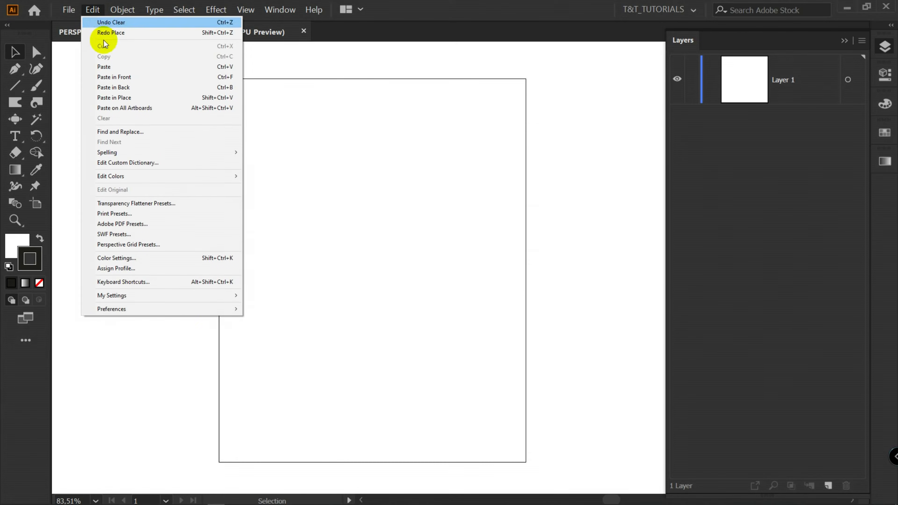
mouse_move(192, 309)
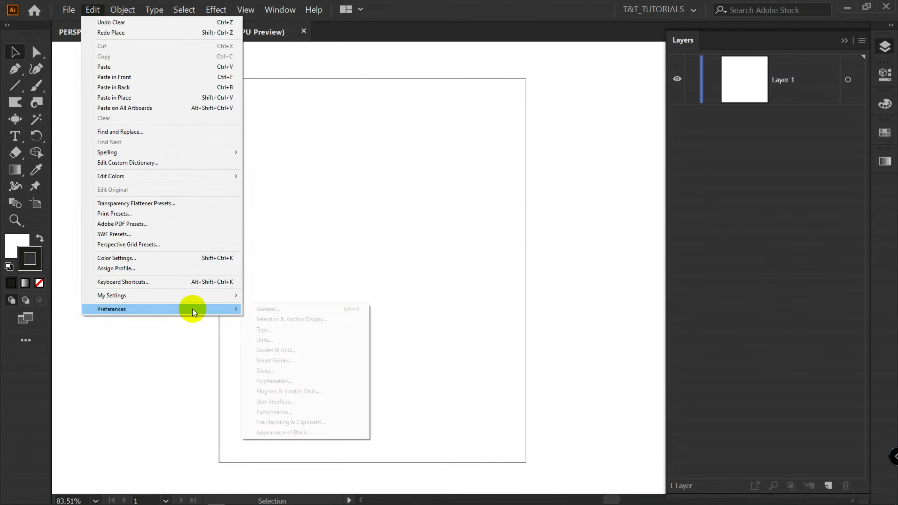
left_click(294, 360)
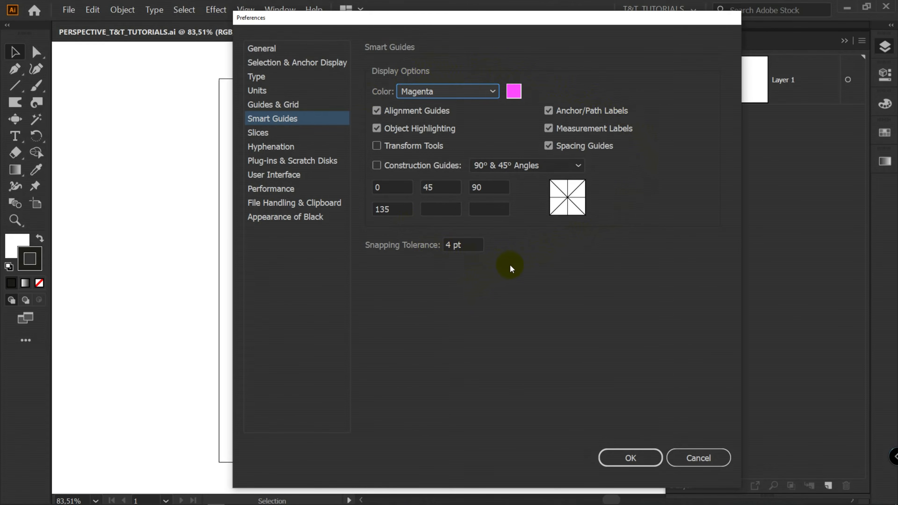
key("Return")
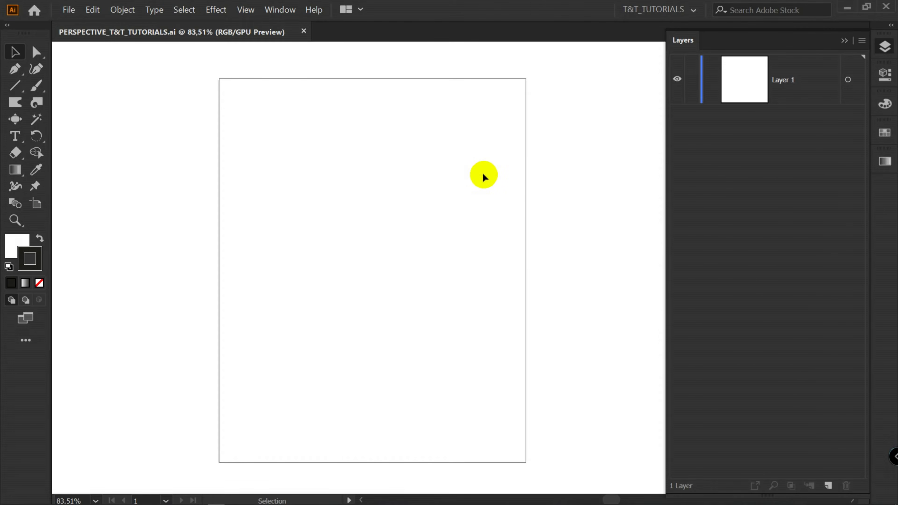
Bring in the street sketch image and lower its opacity so it becomes a faint reference
left_click(70, 11)
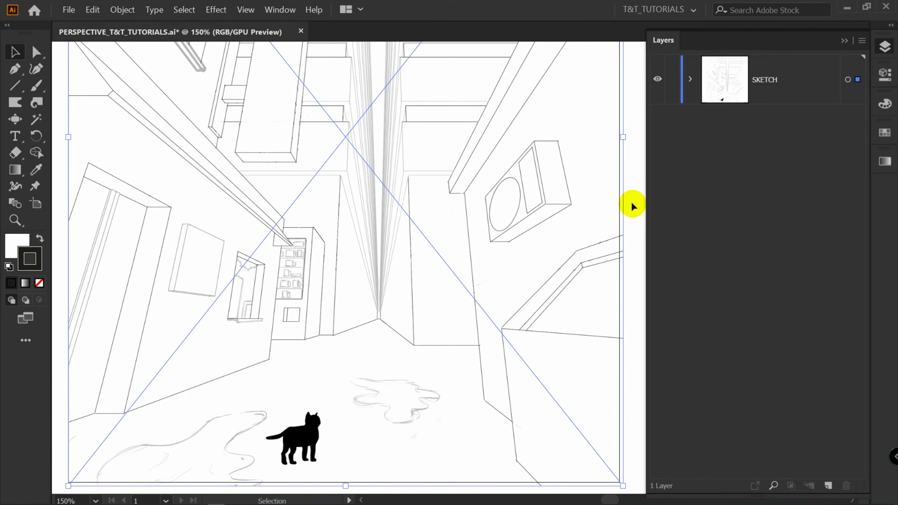
left_click(793, 235)
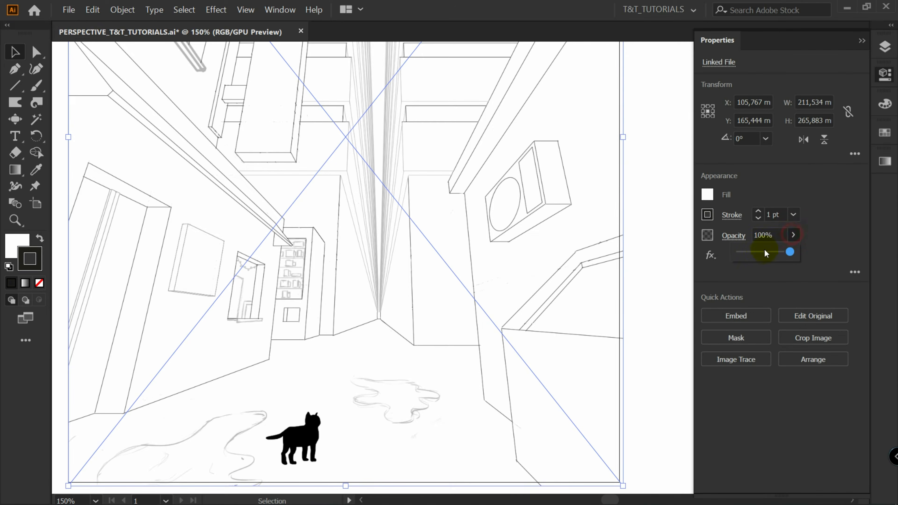
left_click(755, 252)
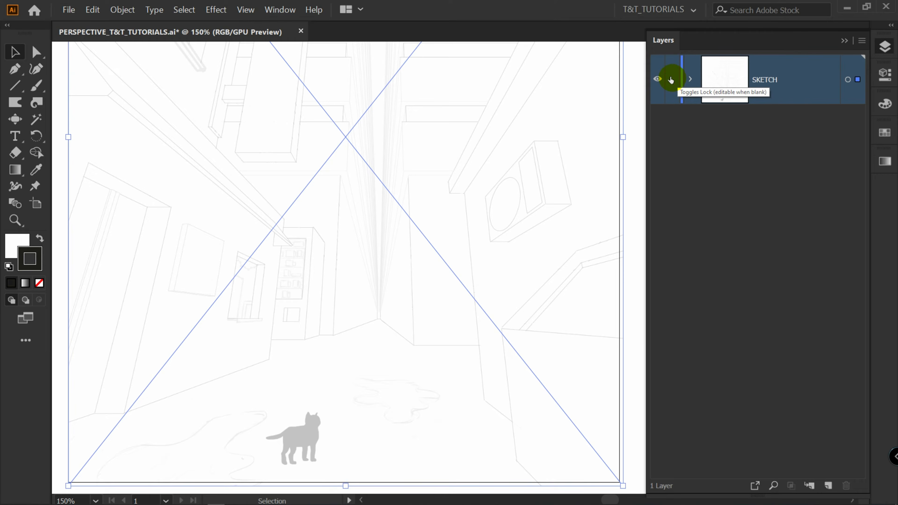
Lock the SKETCH layer and add a new layer above it
left_click(671, 80)
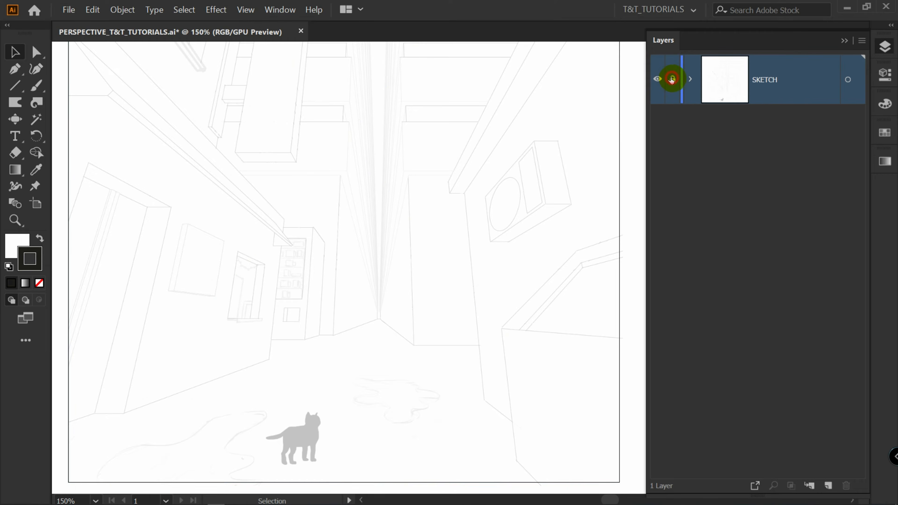
left_click(828, 486)
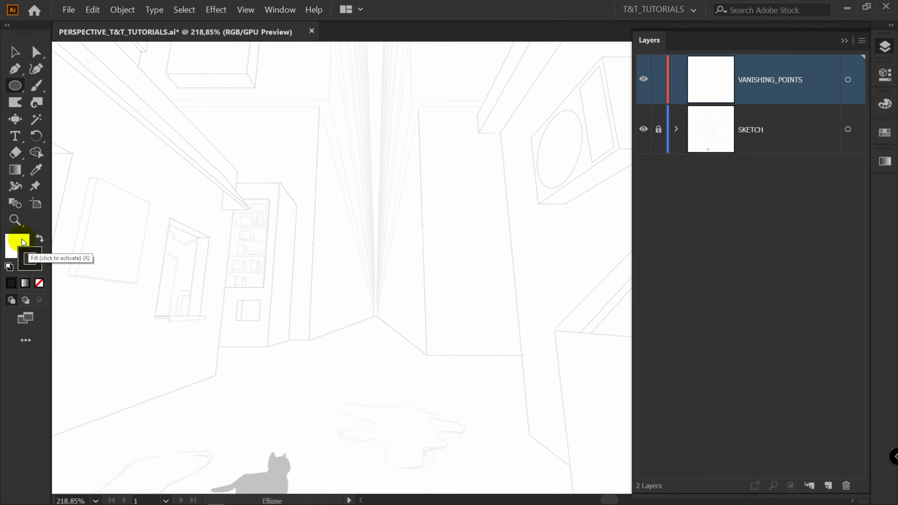
Set the fill to none and draw a circle about 13.8 mm wide at the street's central vanishing point
left_click(18, 244)
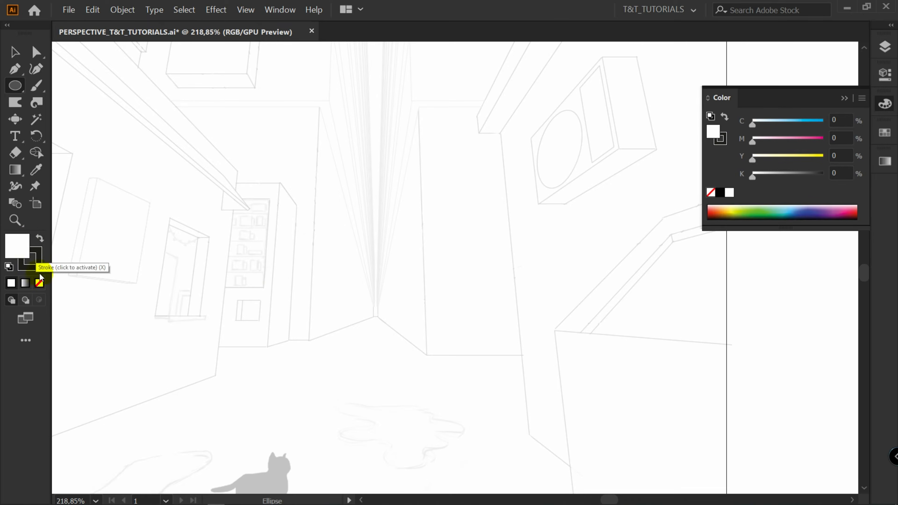
left_click(40, 283)
key("F7")
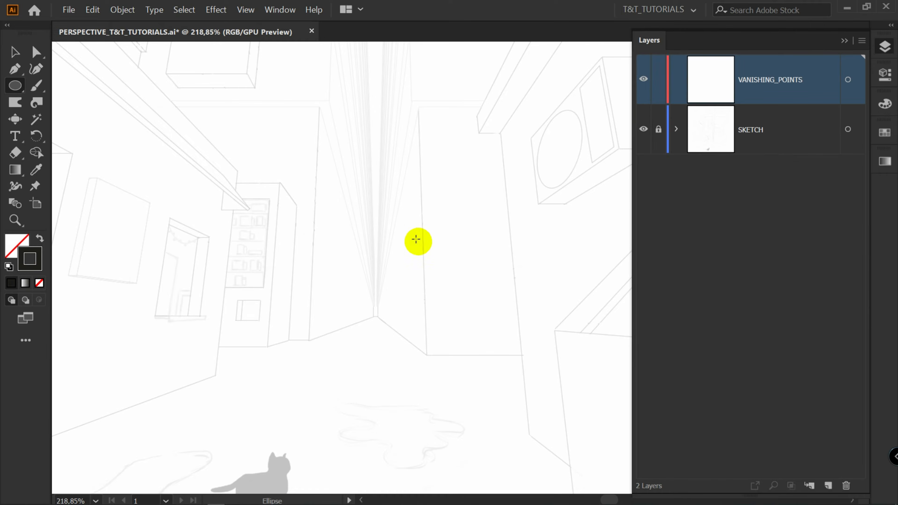
left_click_drag(378, 314, 402, 337)
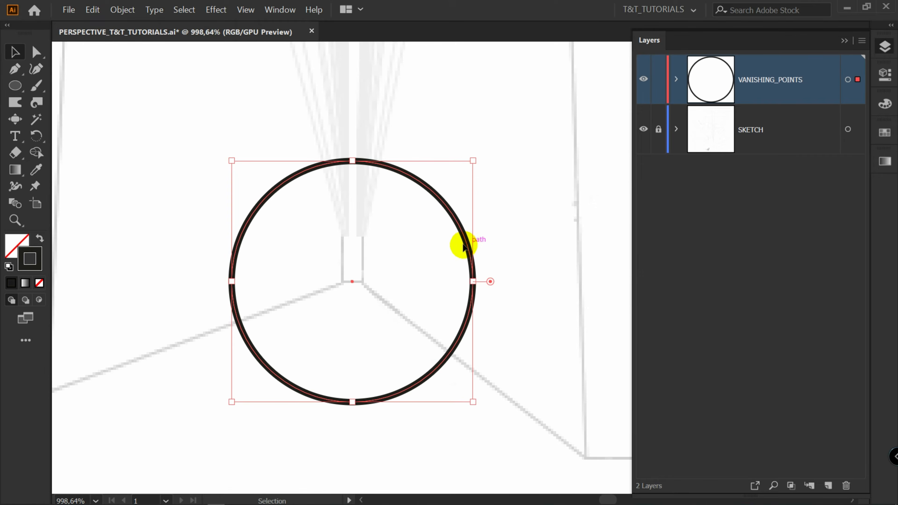
Duplicate the vanishing point circle straight upward
mouse_move(463, 245)
left_mouse_down()
mouse_move(481, 245)
mouse_move(470, 250)
left_mouse_up()
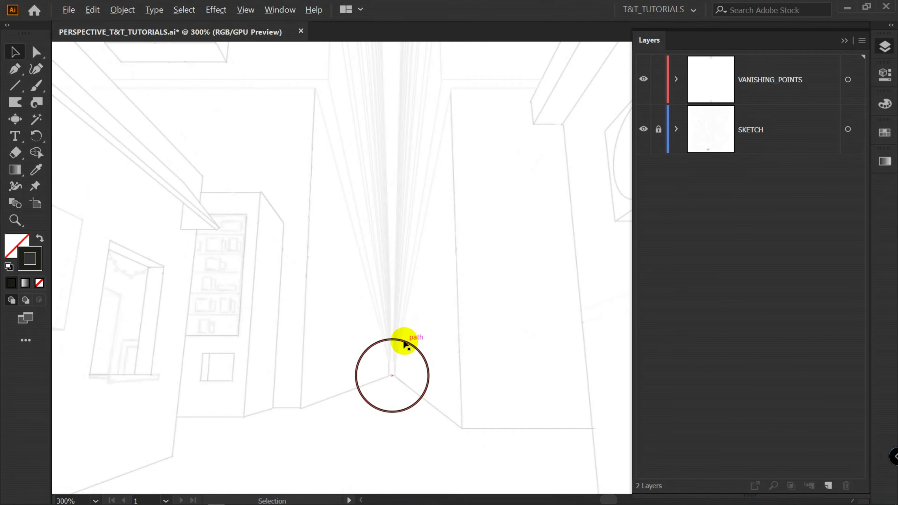
left_click_drag(405, 345, 403, 223)
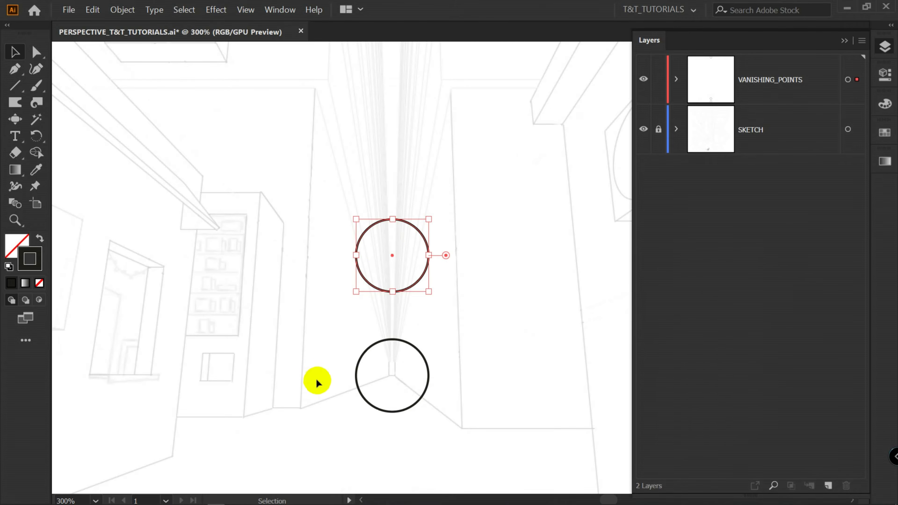
Draw a line from the street corner edge to the center of the upper circle
key("backslash")
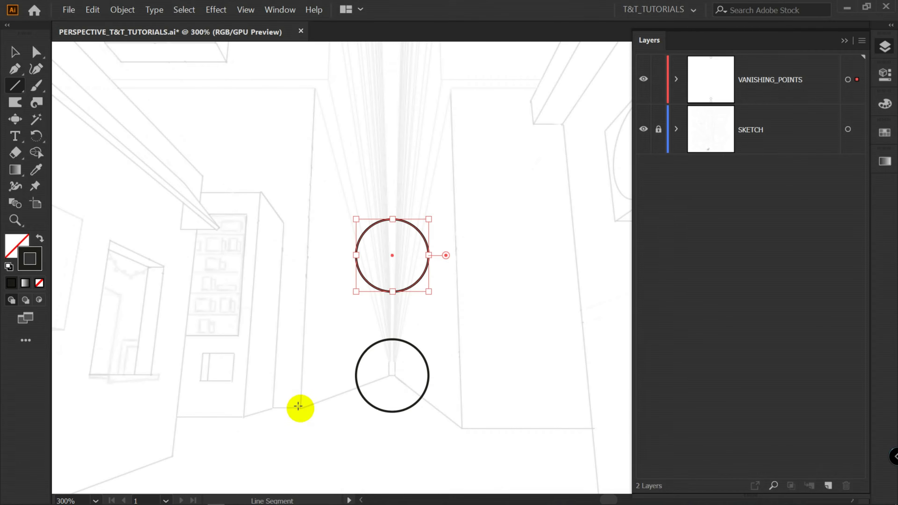
left_click_drag(299, 406, 391, 250)
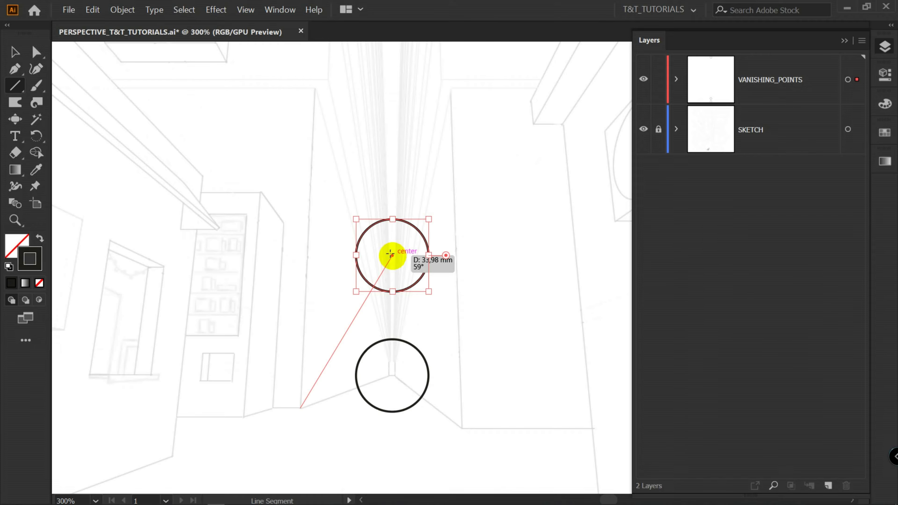
left_click_drag(390, 253, 390, 253)
Select the upper circle with the line's endpoint and move them far above the artboard
key("a")
scroll(398, 212, "up", 1)
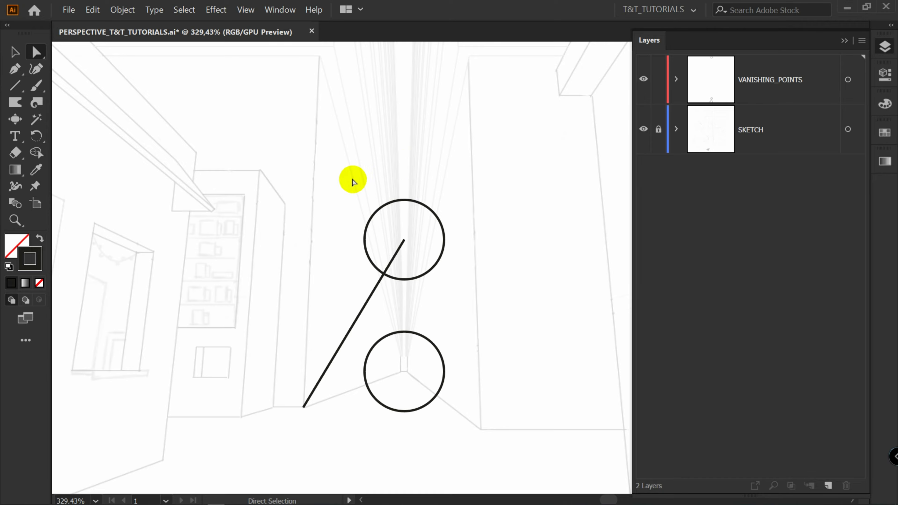
left_click_drag(345, 172, 463, 295)
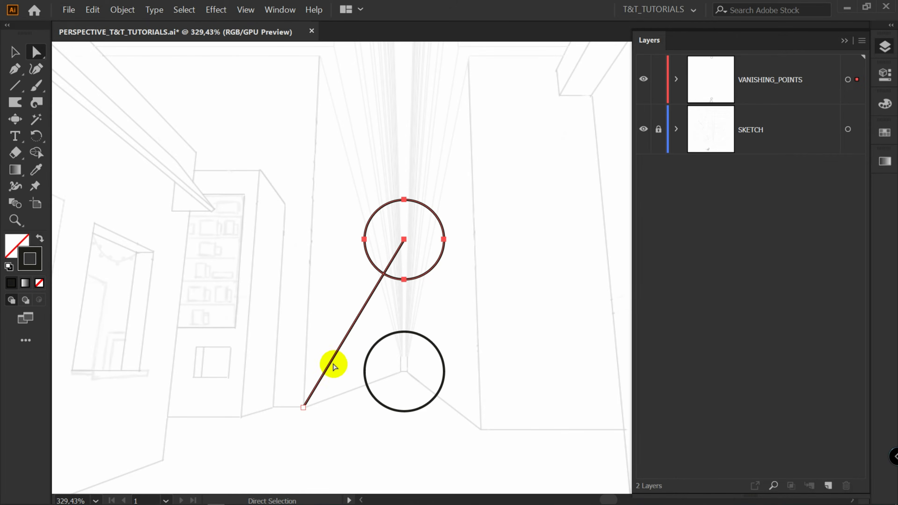
key("z")
left_click_drag(368, 316, 355, 307)
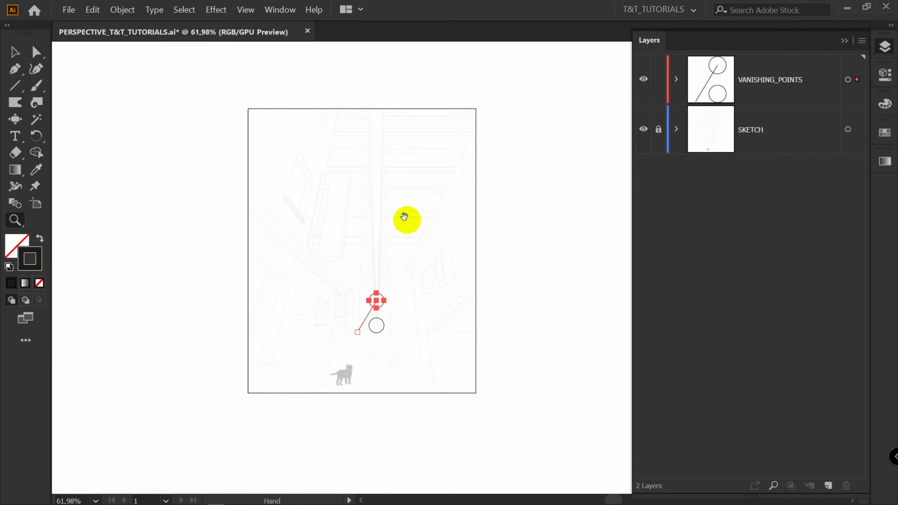
left_click_drag(407, 215, 385, 321)
key("a")
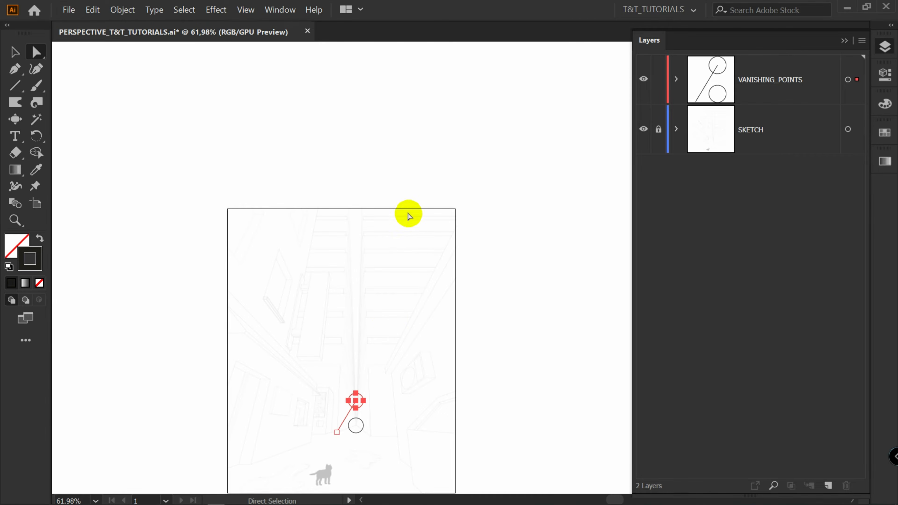
left_click_drag(367, 400, 374, 75)
Adjust the upper vanishing point so the line follows the converging vertical building edges
left_click_drag(342, 222, 371, 235)
left_click_drag(374, 321, 432, 226)
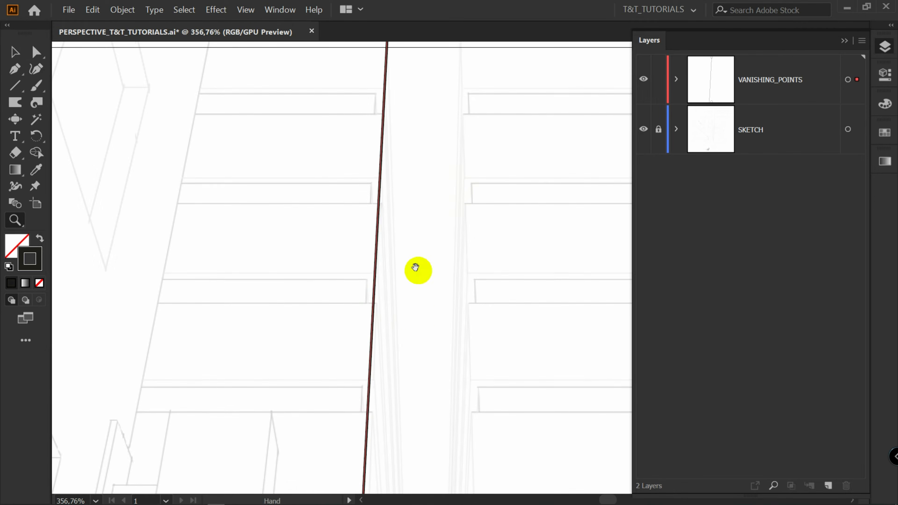
left_click_drag(403, 380, 377, 141)
left_click_drag(359, 130, 359, 148)
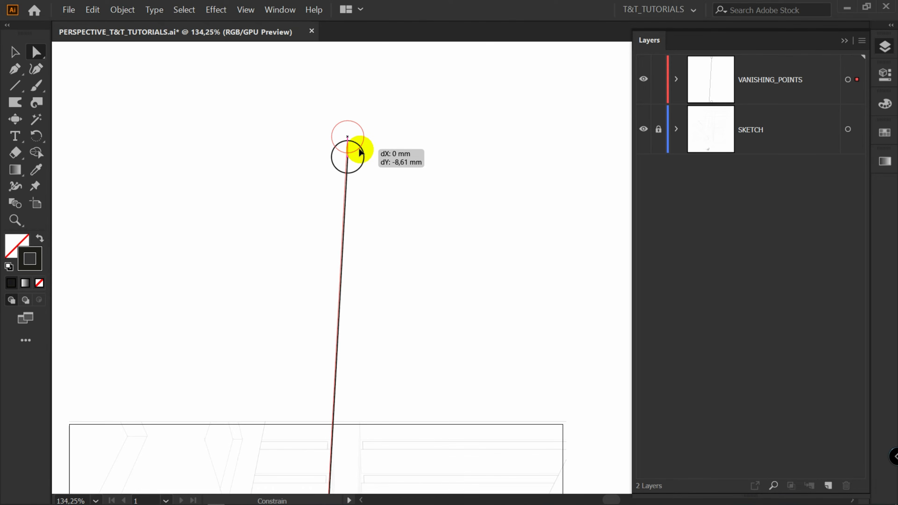
left_click(381, 254)
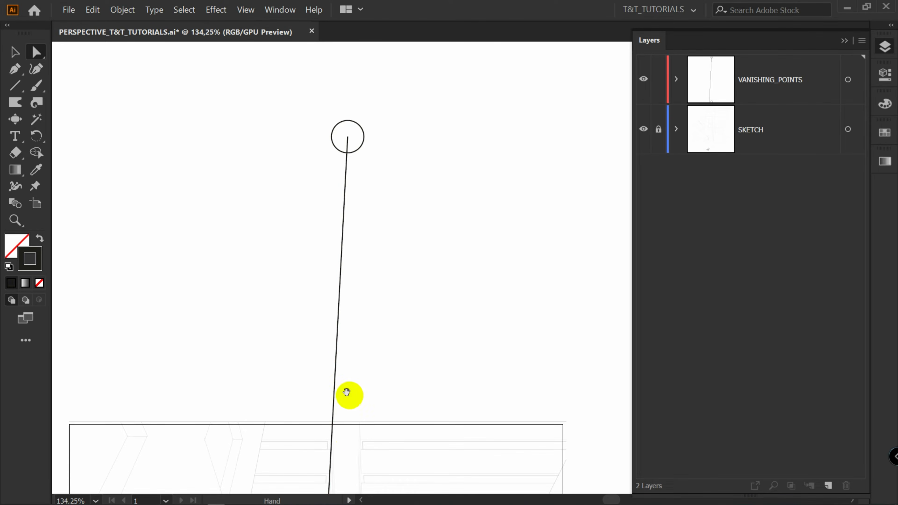
mouse_move(348, 432)
left_mouse_down()
mouse_move(358, 163)
mouse_move(370, 123)
left_mouse_up()
key("z")
left_click_drag(353, 244, 379, 100)
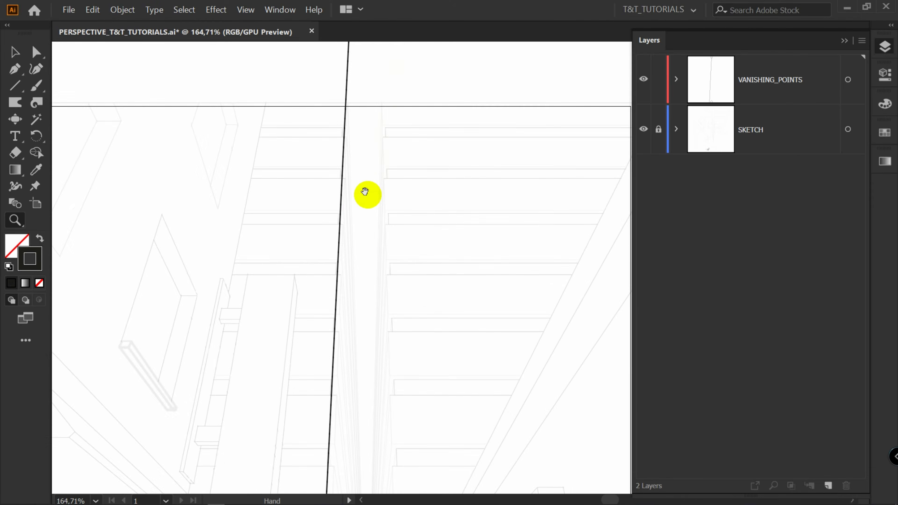
left_click_drag(371, 225, 357, 382)
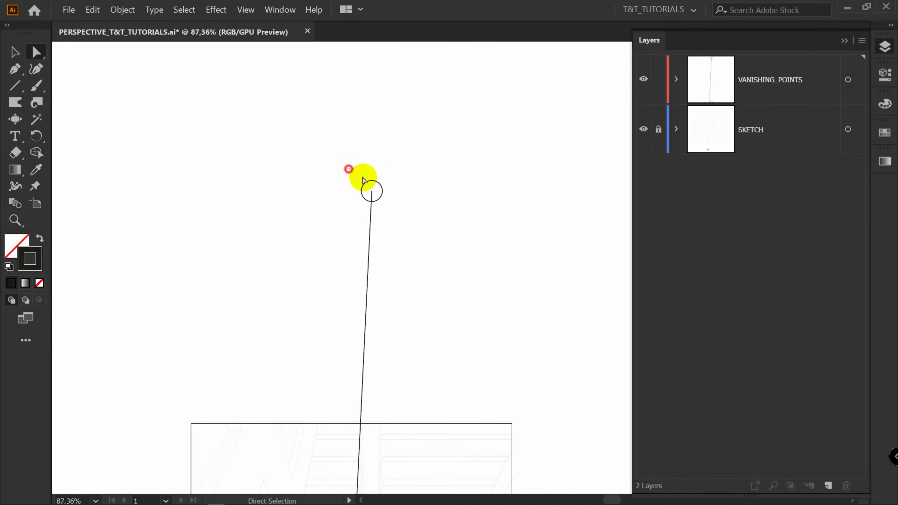
left_click_drag(362, 180, 387, 106)
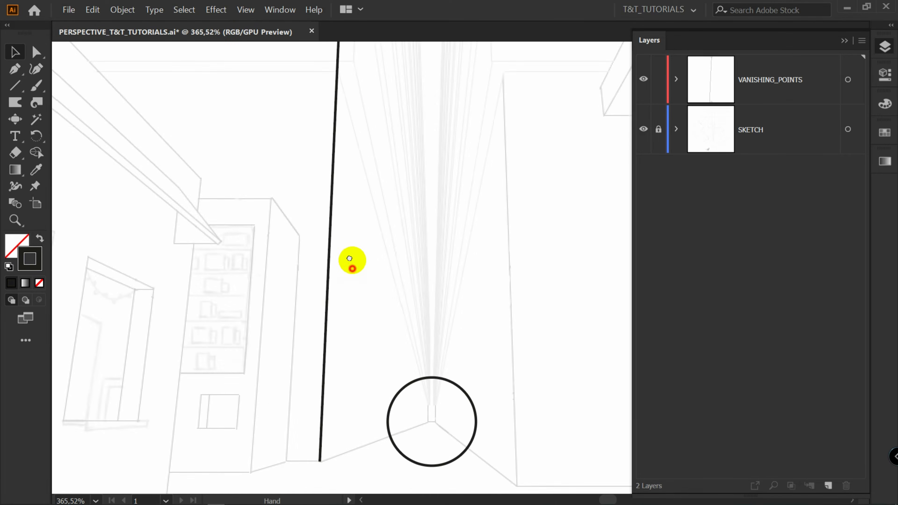
scroll(351, 260, "down", 2)
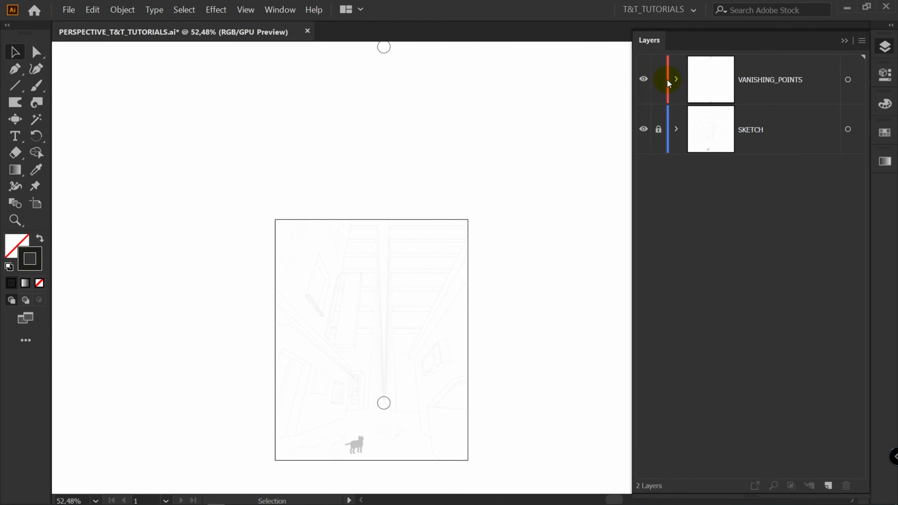
Lock the VANISHING_POINTS layer and add a new layer on top
left_click(657, 79)
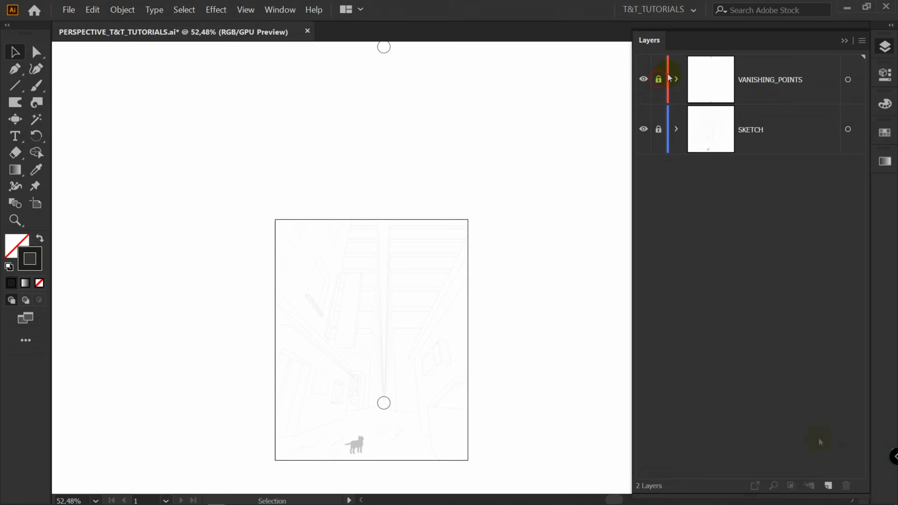
left_click(828, 486)
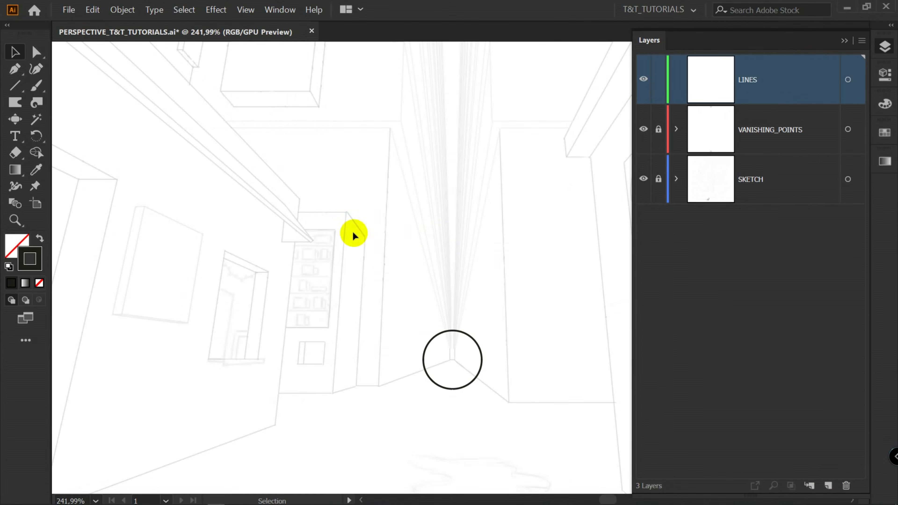
Draw a test horizontal line with the Line Segment tool on the LINES layer
key("backslash")
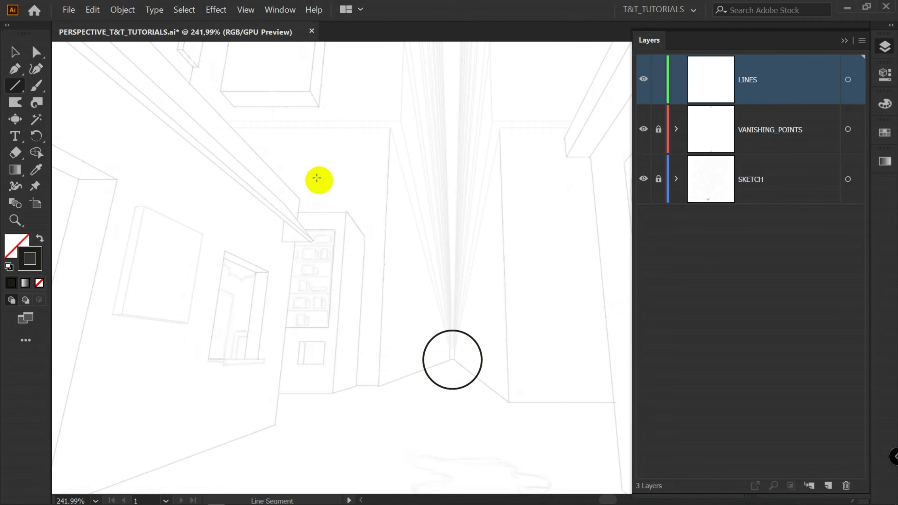
left_click_drag(316, 180, 389, 147)
key("v")
left_click(404, 223)
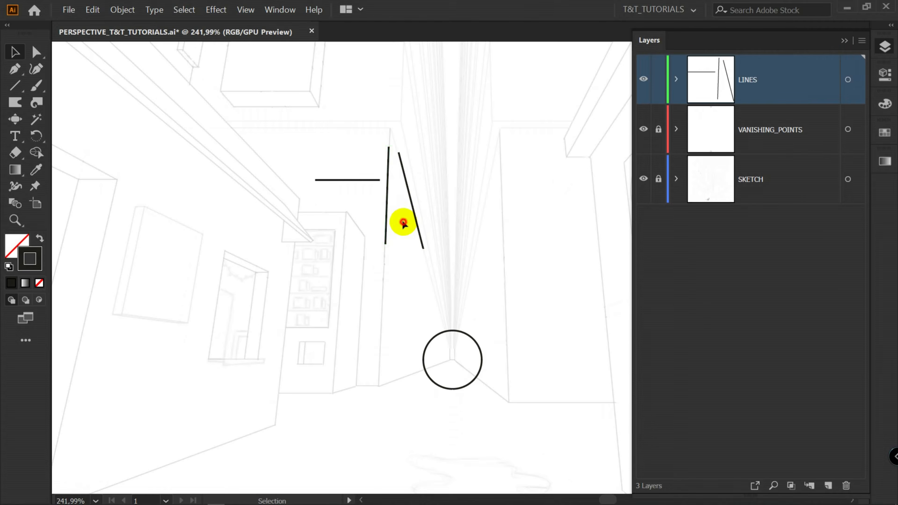
Draw a diagonal line along a building edge, then select and delete it
scroll(403, 221, "up", 4)
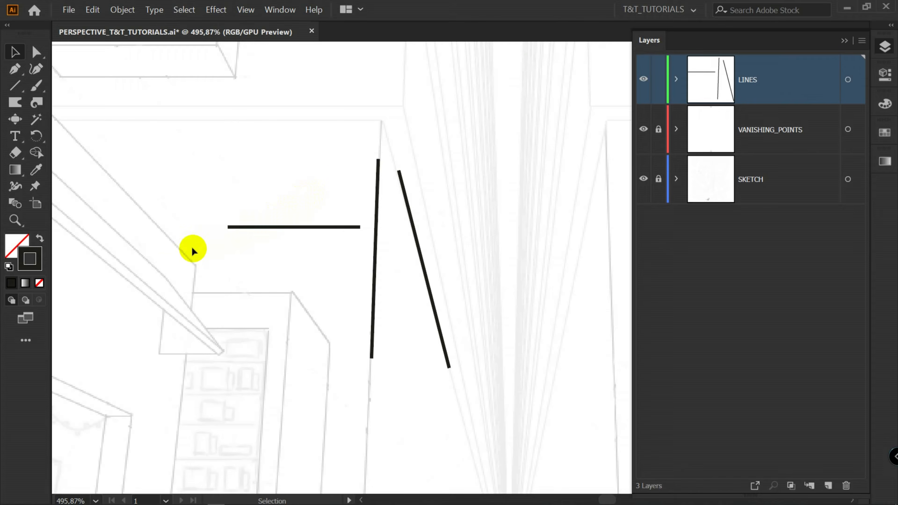
left_click_drag(163, 273, 230, 357)
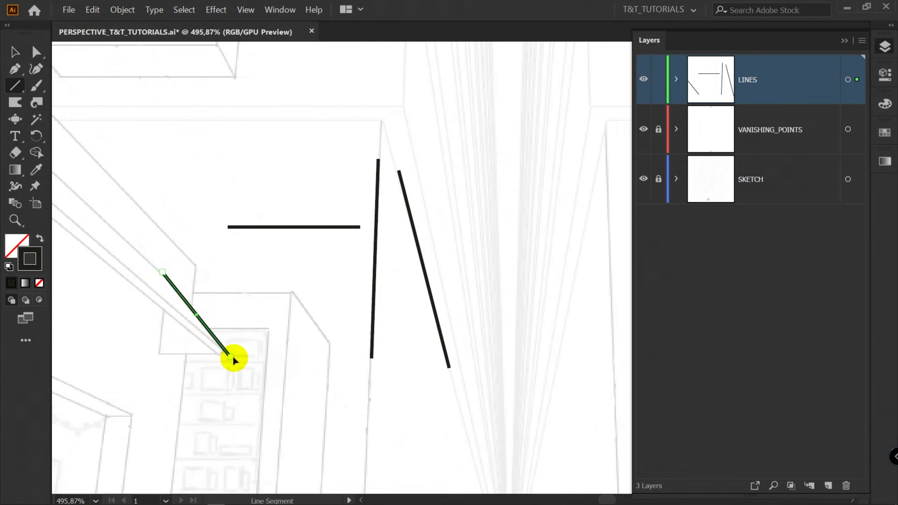
key("v")
left_click(179, 257)
left_click_drag(145, 265, 263, 367)
key("Delete")
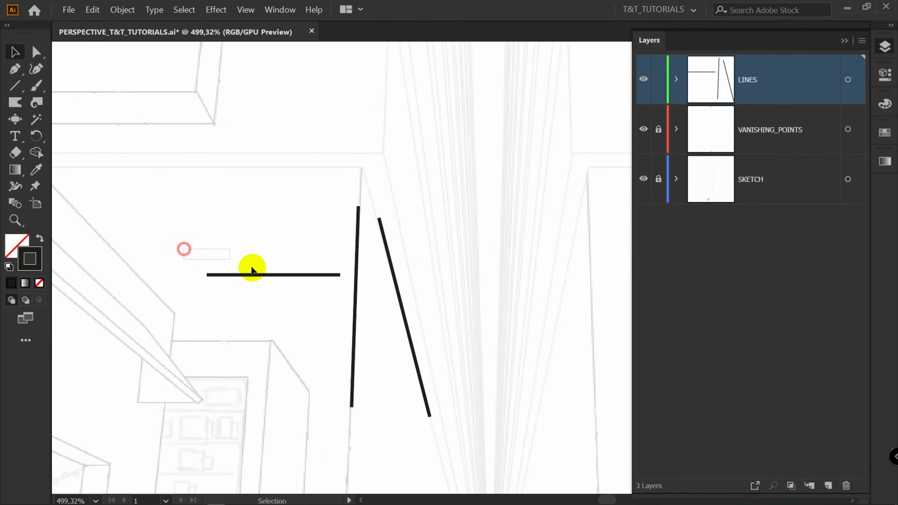
Move the horizontal test line up and to the left, then select the slanted test line
left_click_drag(252, 267, 341, 291)
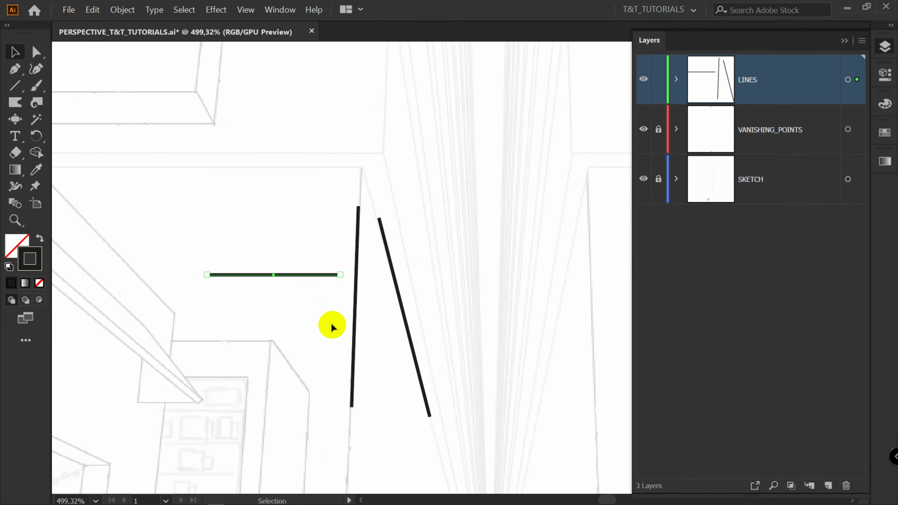
left_click_drag(318, 237, 266, 291)
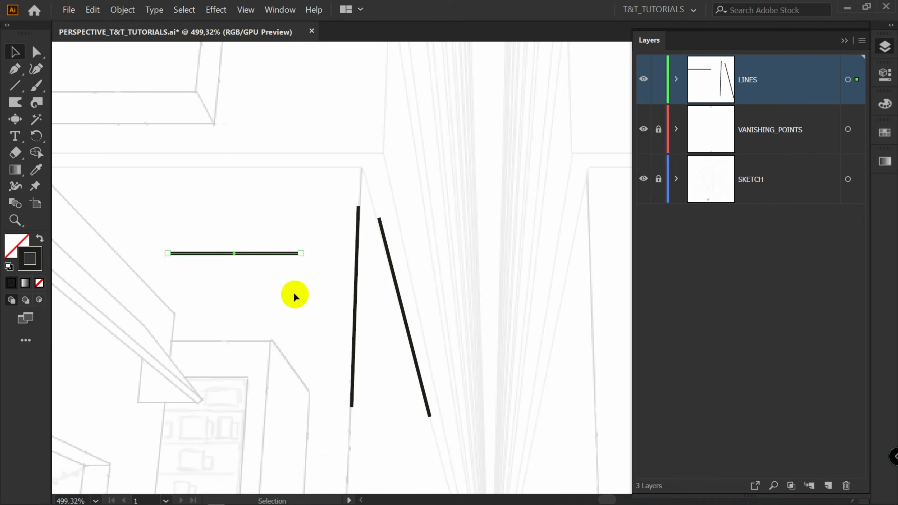
left_click(295, 293)
left_click_drag(428, 279, 402, 305)
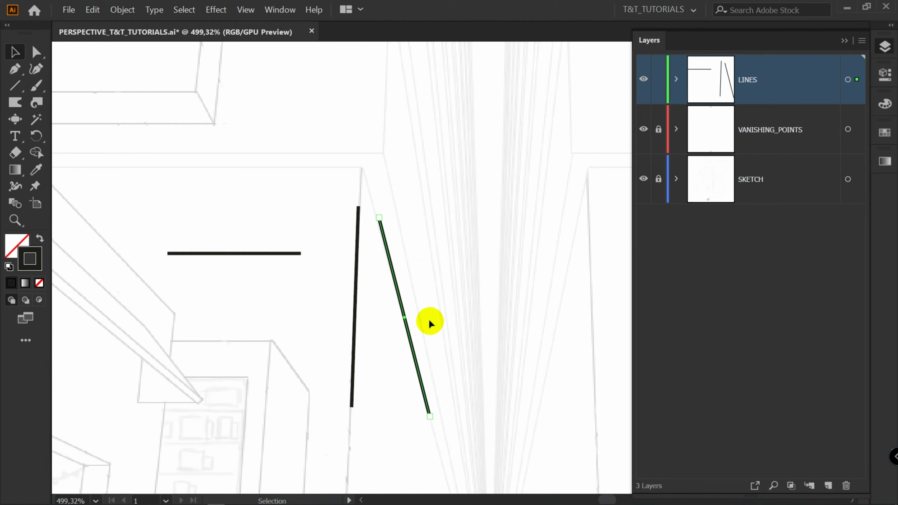
left_click(354, 310)
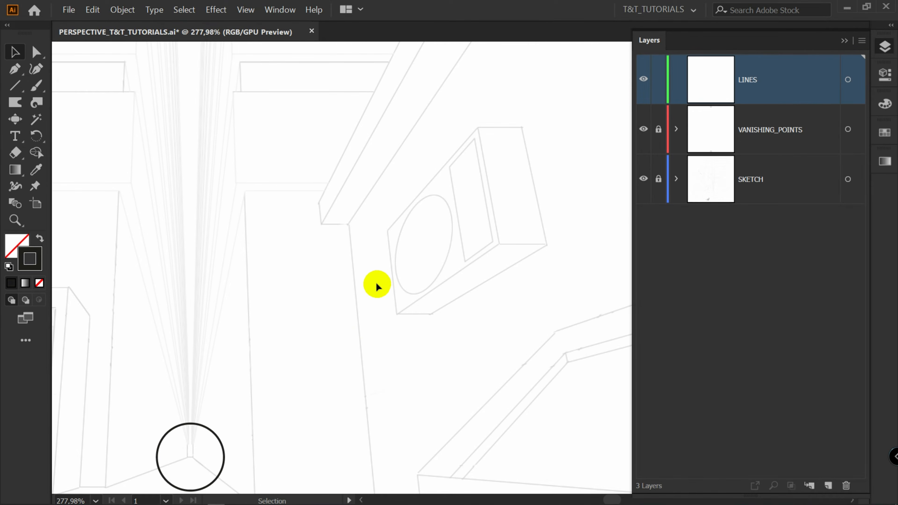
Draw a line from the center of the lower vanishing point circle toward the upper right
key("backslash")
scroll(348, 314, "up", 1)
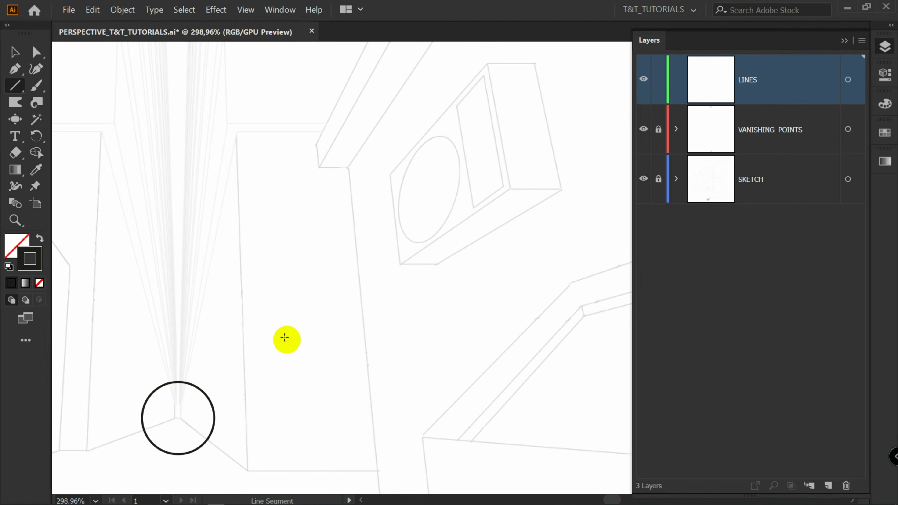
left_click_drag(176, 417, 585, 134)
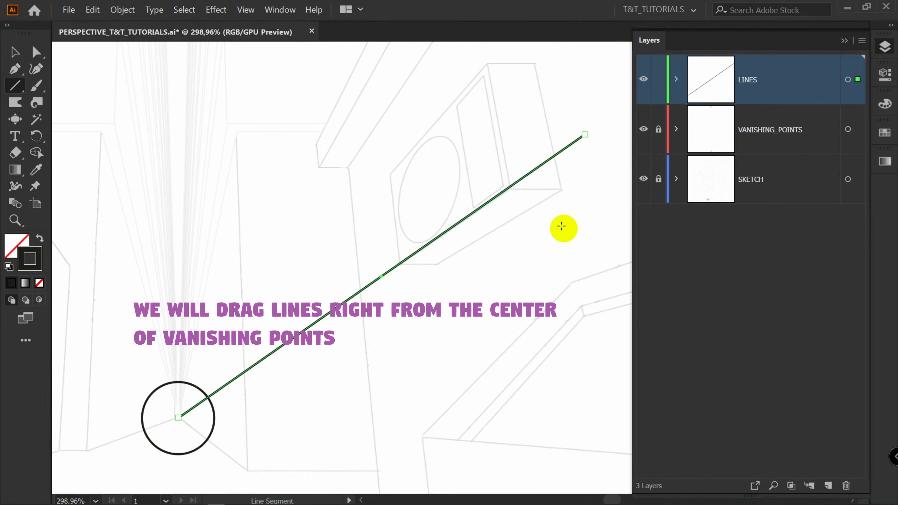
key("v")
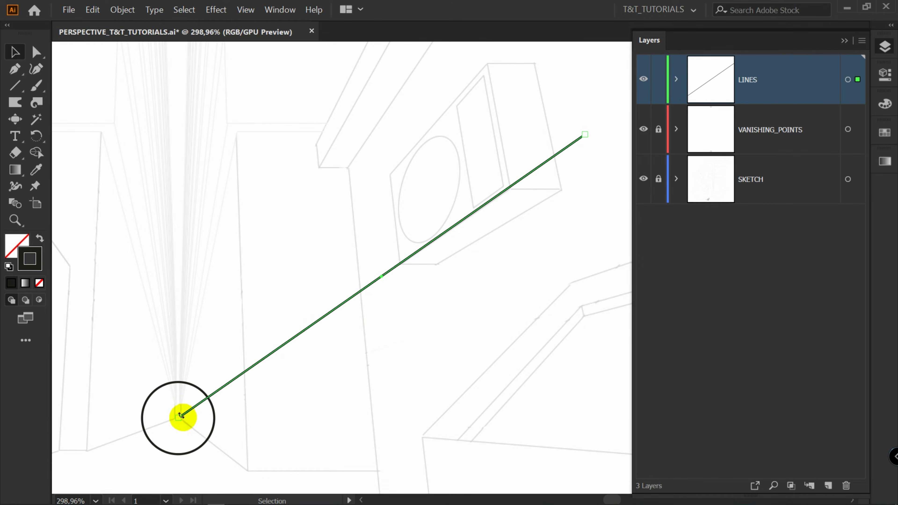
left_click(529, 200)
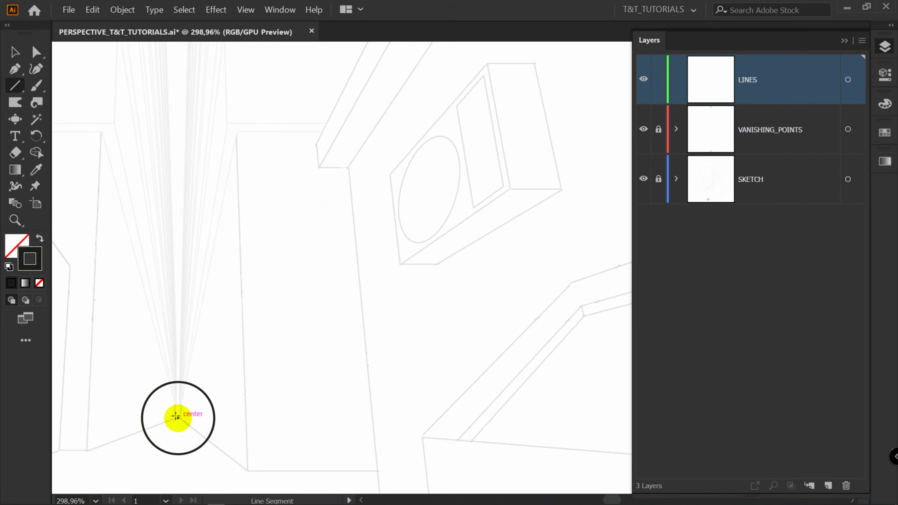
Draw a line from the lower vanishing point's center toward the upper right, then fan out three copies by dragging its outer endpoint
left_click_drag(177, 416, 261, 301)
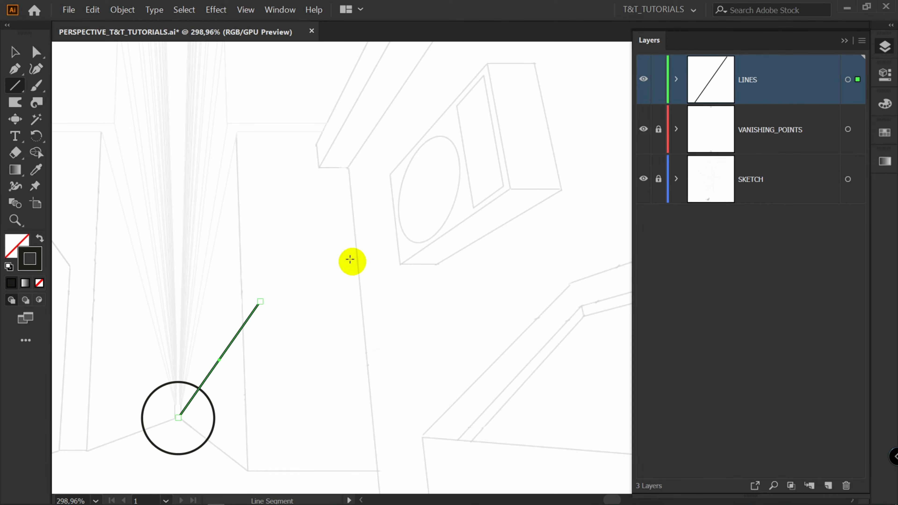
key("a")
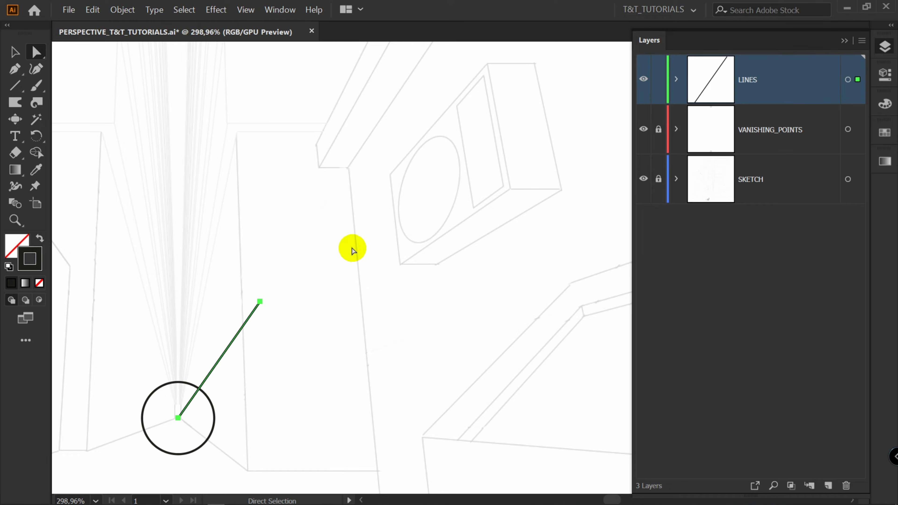
left_click(260, 302)
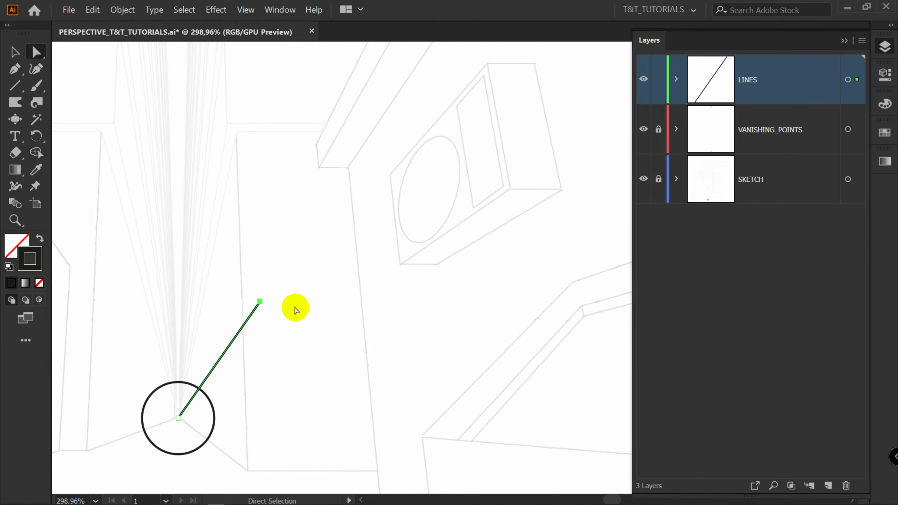
key("ctrl")
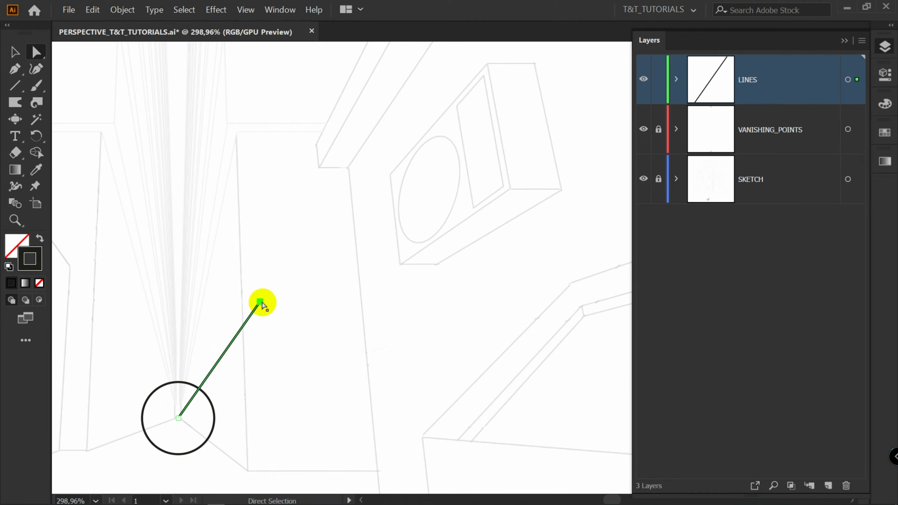
left_click_drag(260, 302, 529, 177)
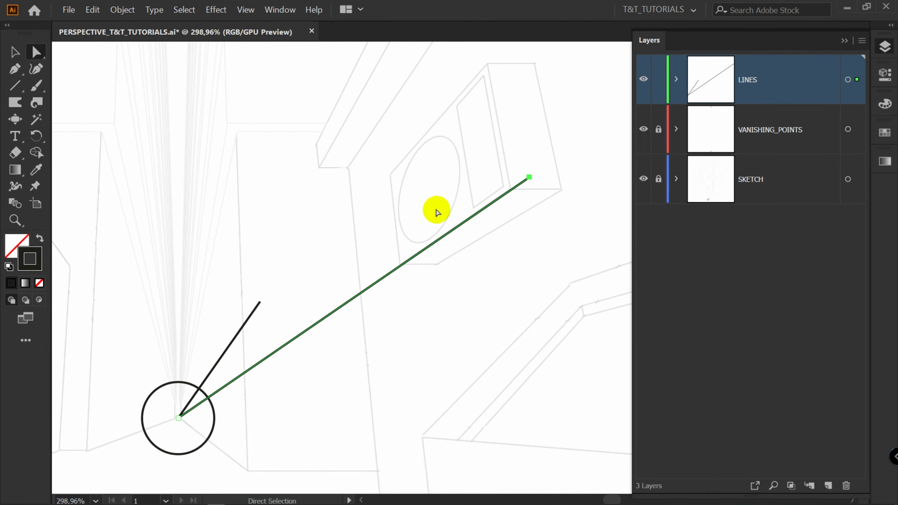
left_click(533, 178)
left_click_drag(538, 188, 583, 178)
left_click_drag(529, 176, 493, 54)
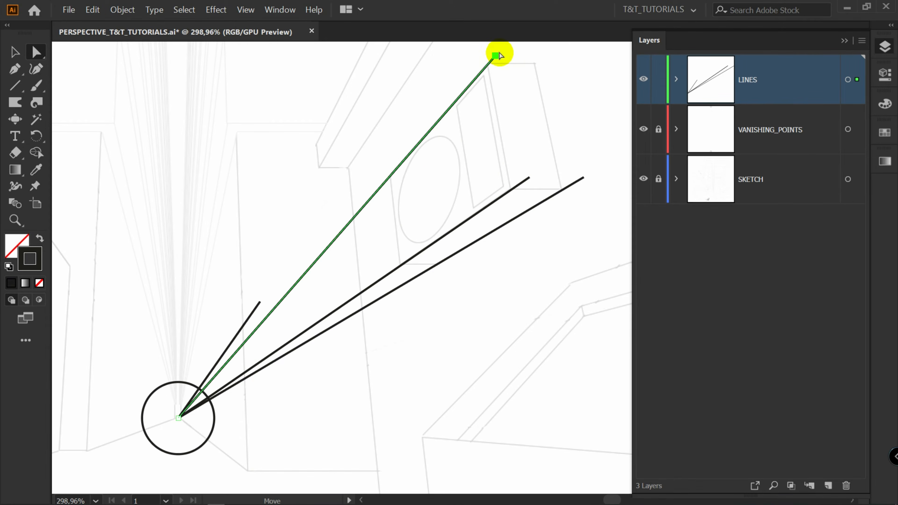
left_click(541, 191)
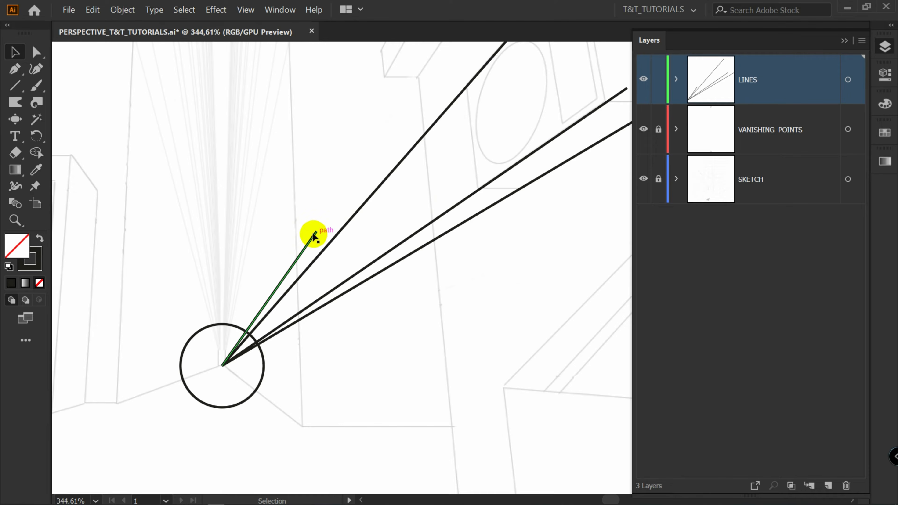
Fan out more copies of the vanishing line toward the left side of the street sketch
scroll(322, 226, "left", 6)
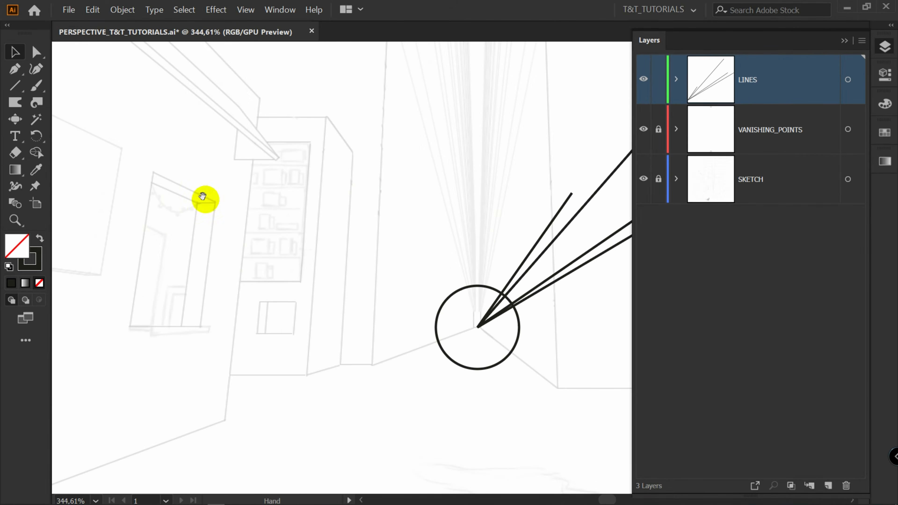
key("a")
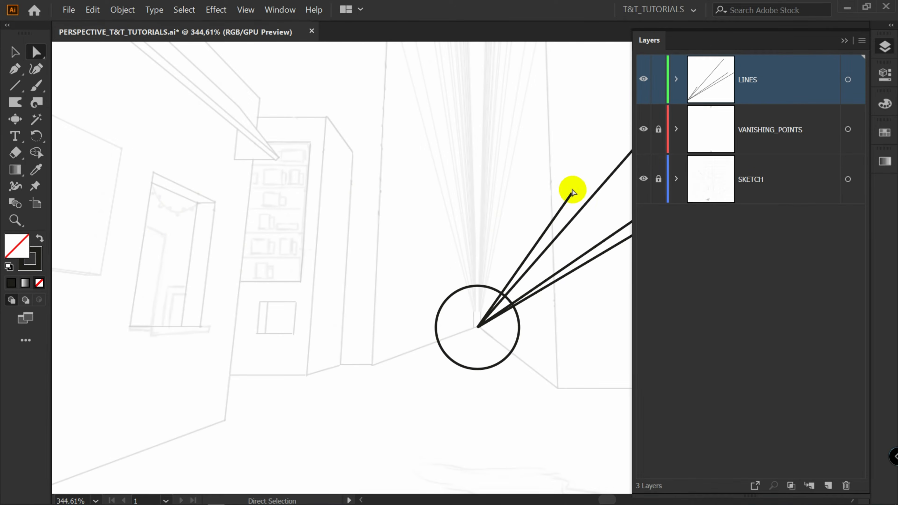
left_click(572, 193)
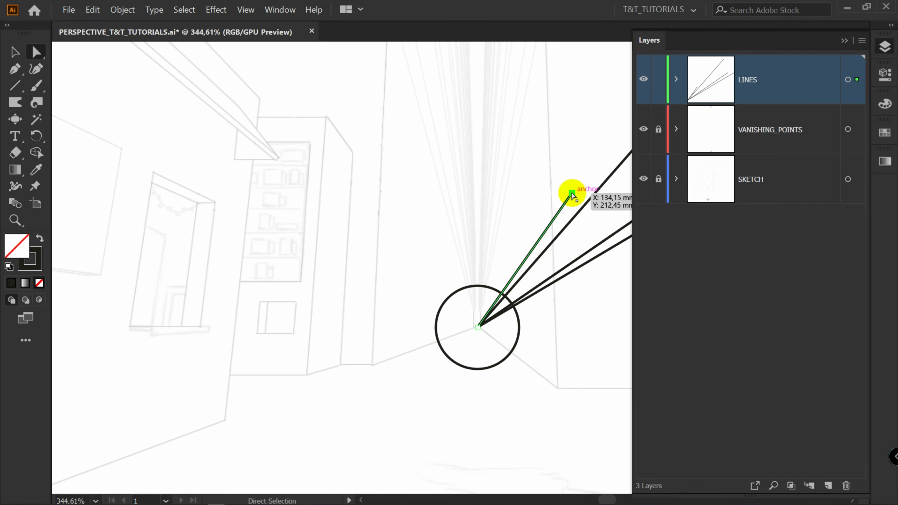
left_click_drag(571, 193, 181, 177)
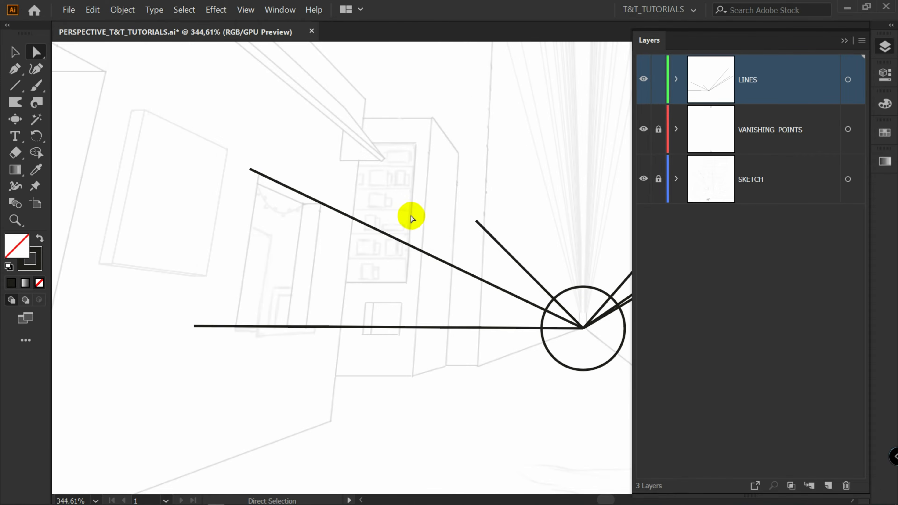
scroll(475, 246, "right", 5)
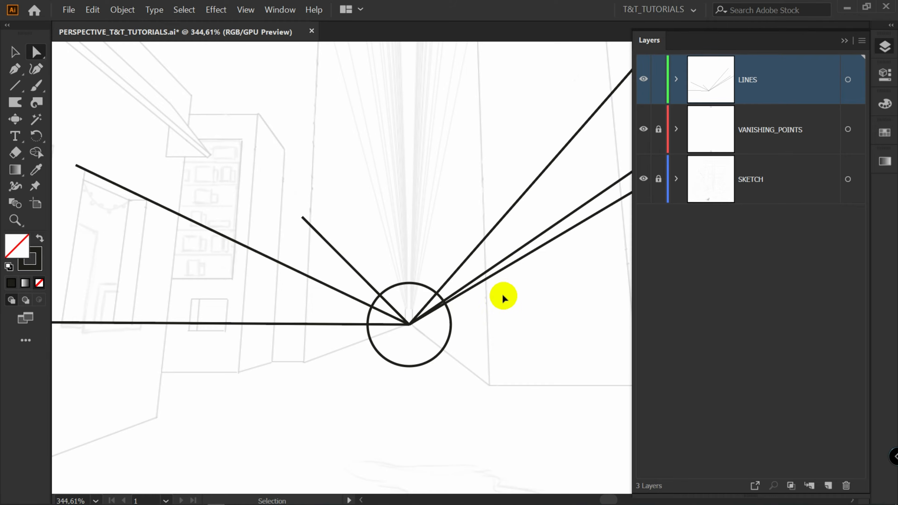
Select all the perspective lines and reduce their stroke weight to 0.5 pt
key("ctrl+a")
left_click(883, 75)
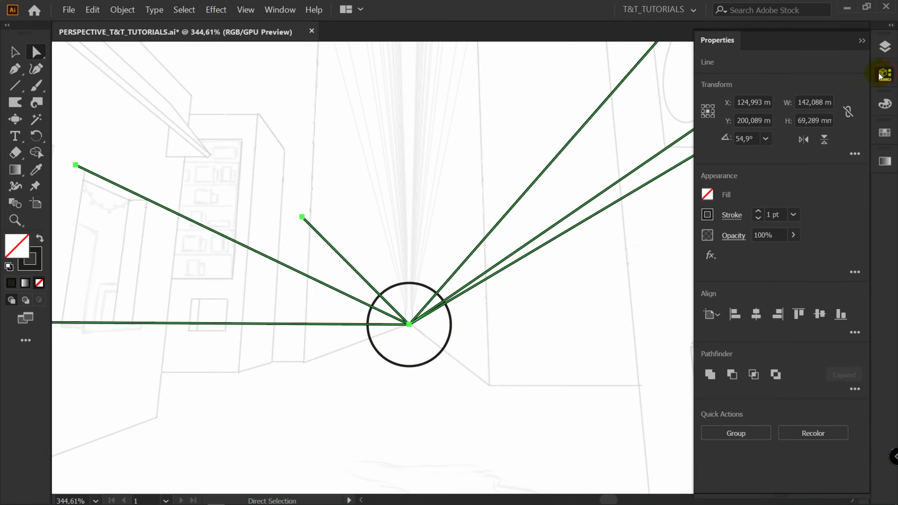
left_click(758, 218)
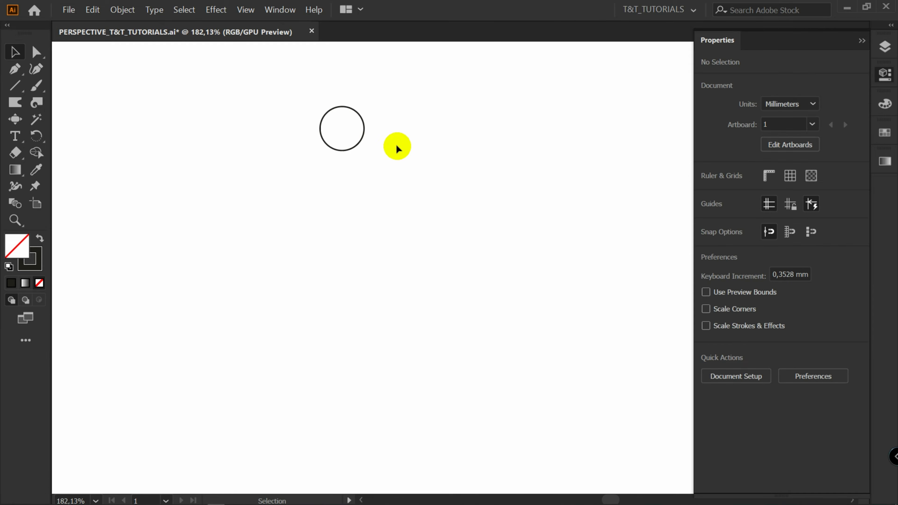
Draw a line from the upper vanishing point's center and extend its lower end down into the street sketch
key("backslash")
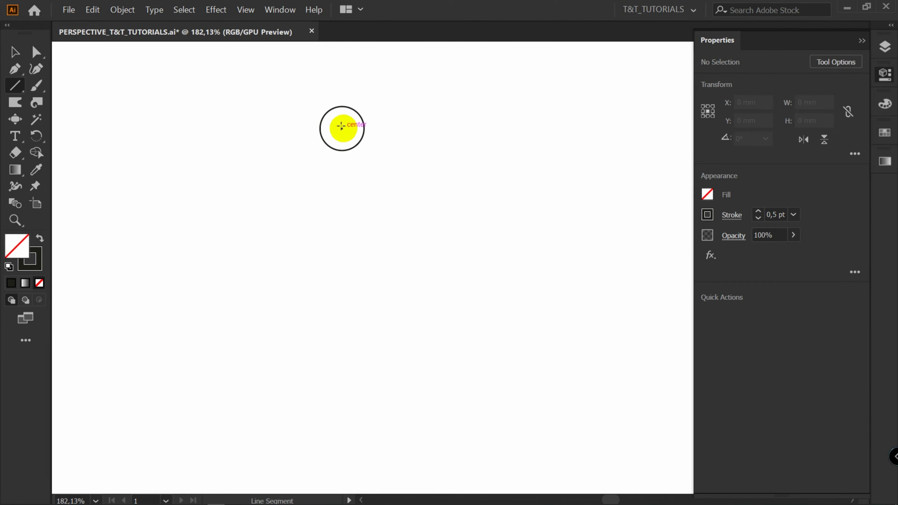
left_click_drag(340, 126, 348, 406)
key("z")
left_click_drag(416, 419, 337, 248)
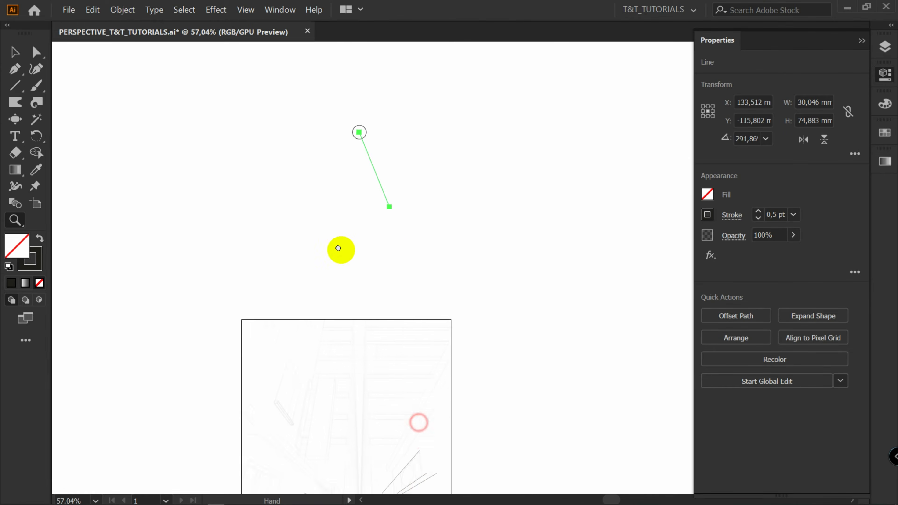
left_click_drag(338, 248, 337, 178)
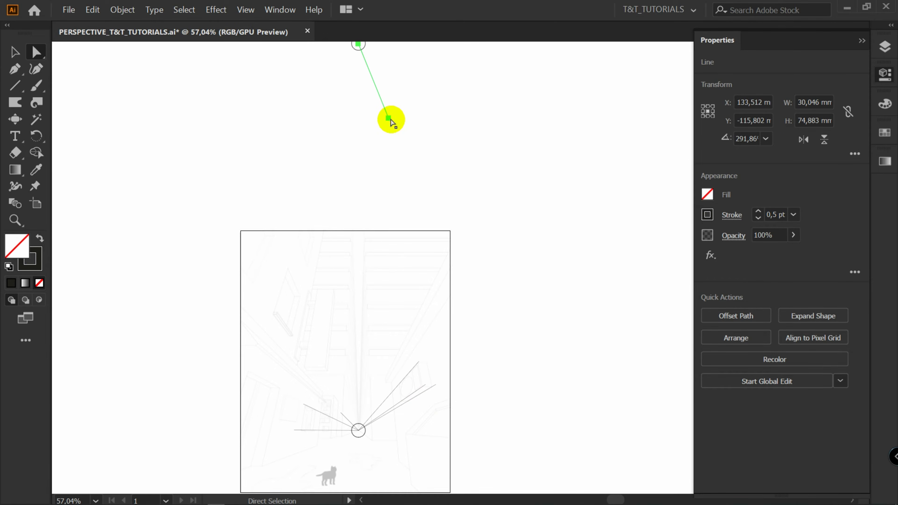
left_click(393, 119)
left_click_drag(391, 120, 374, 392)
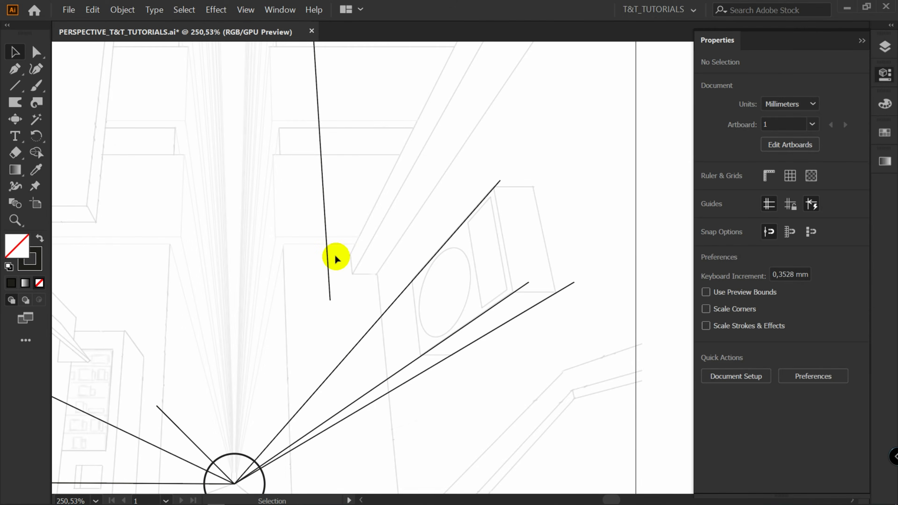
Copy the vertical line in place and move the copies' lower endpoints to the right along building edges
key("a")
left_click(330, 299)
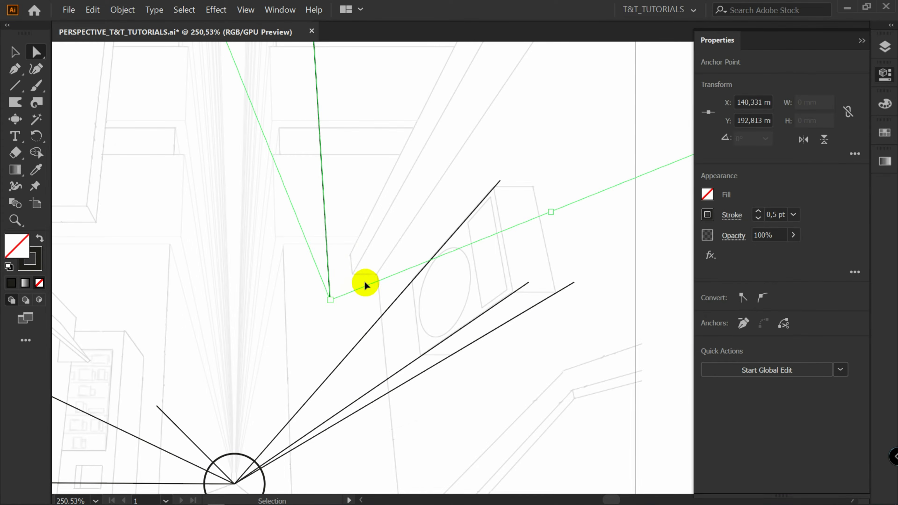
key("ctrl+c")
key("ctrl+f")
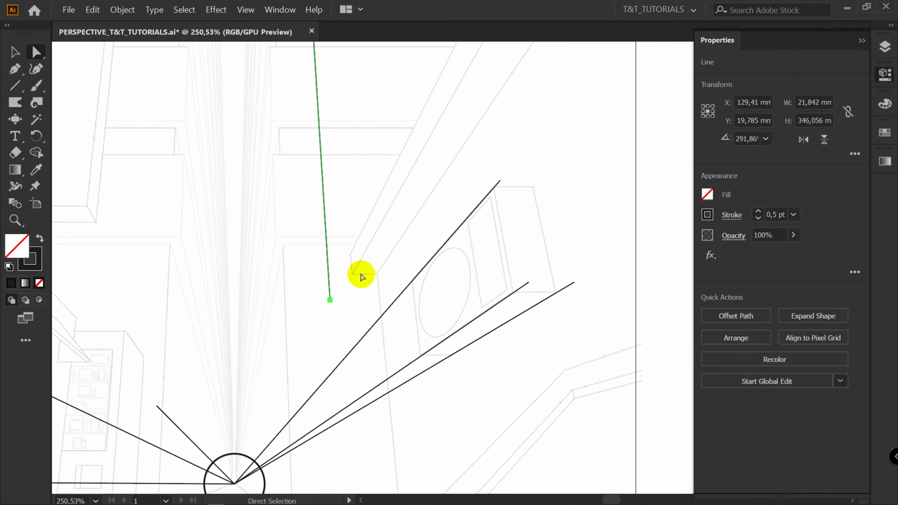
left_click(331, 301)
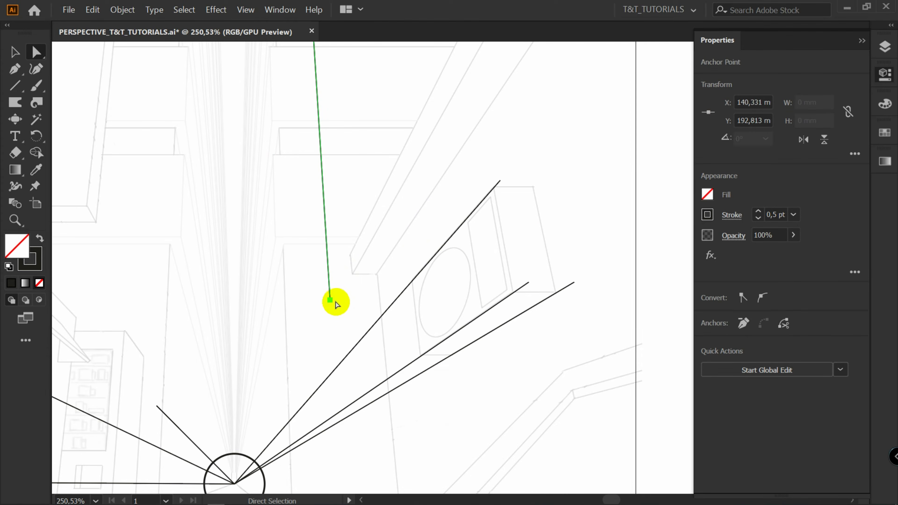
left_click_drag(330, 302, 516, 308)
scroll(518, 179, "up", 3)
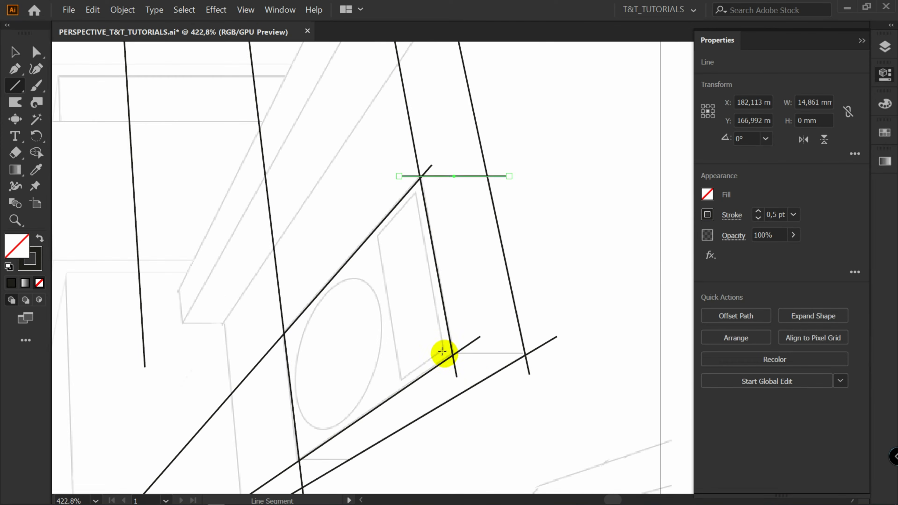
left_click_drag(452, 354, 547, 356)
left_click_drag(547, 356, 548, 356)
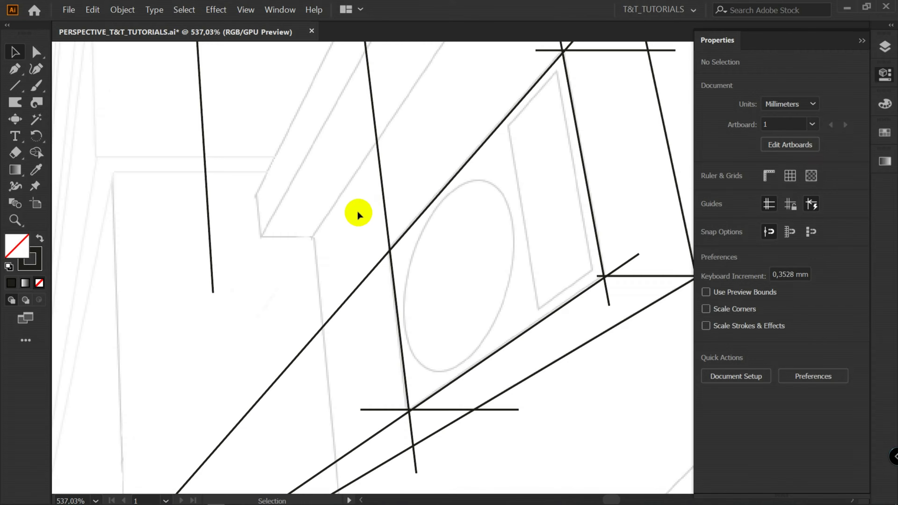
Reposition the lower ends of two vertical lines and realign one line's top with the upper vanishing point's center
key("a")
left_click(212, 292)
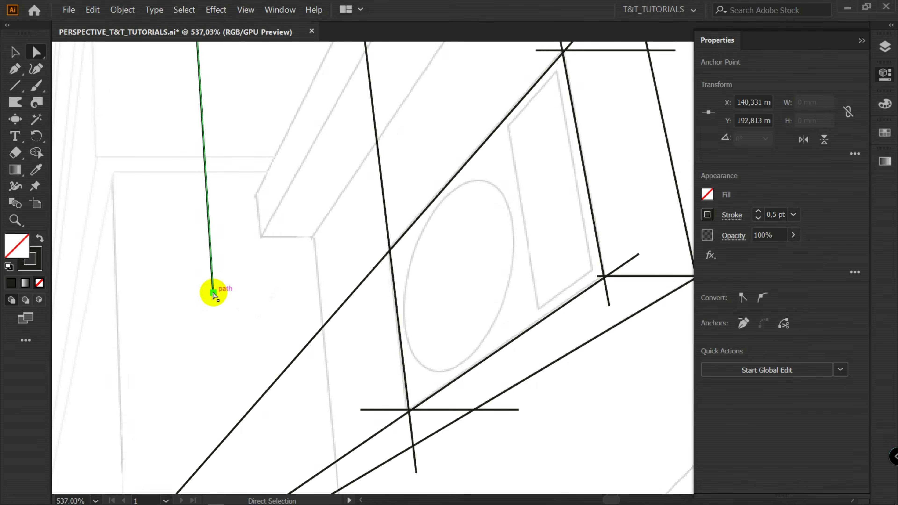
left_click_drag(213, 292, 292, 324)
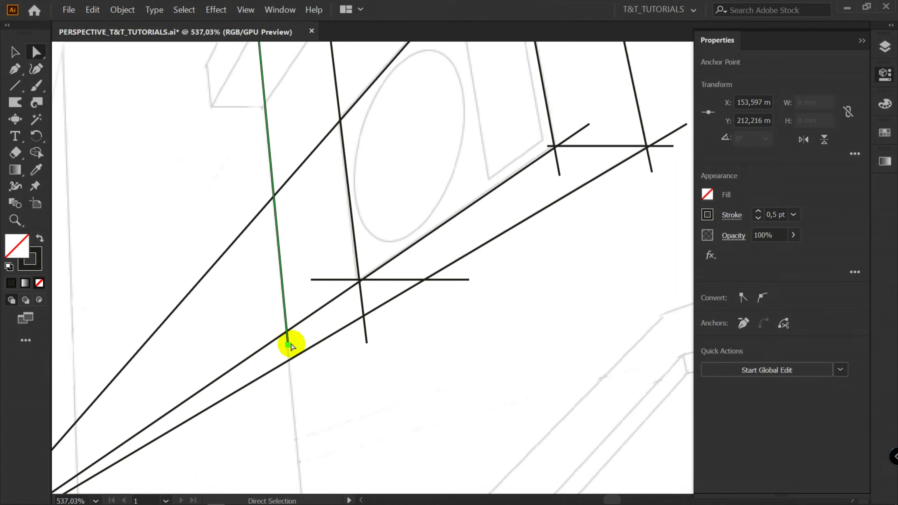
left_click(367, 345)
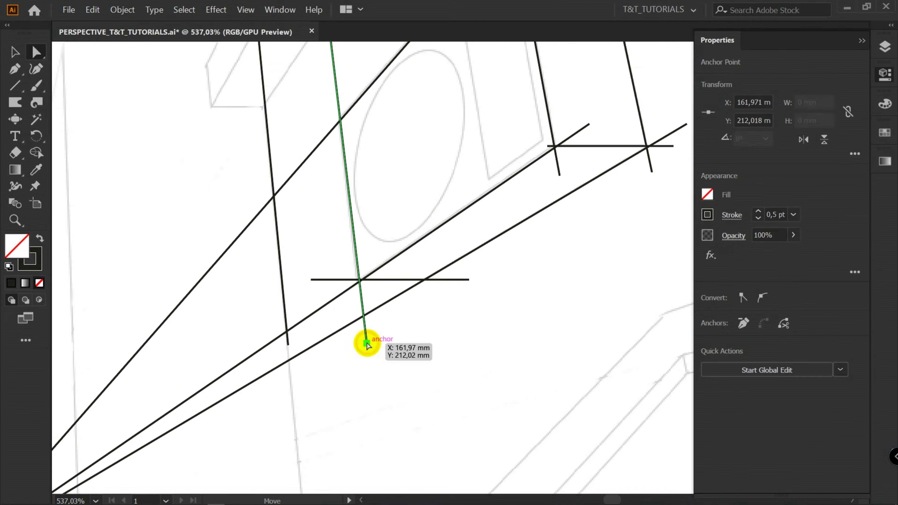
left_click_drag(367, 346, 464, 359)
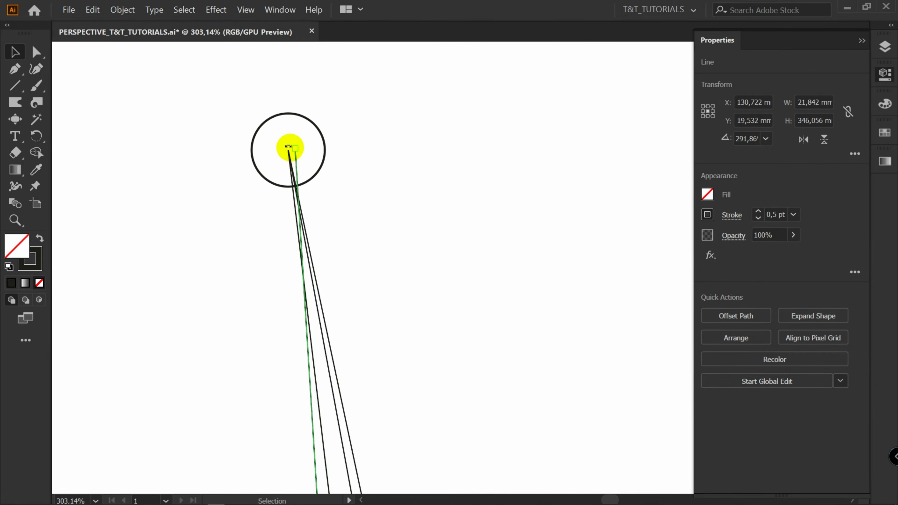
left_click_drag(296, 162, 285, 161)
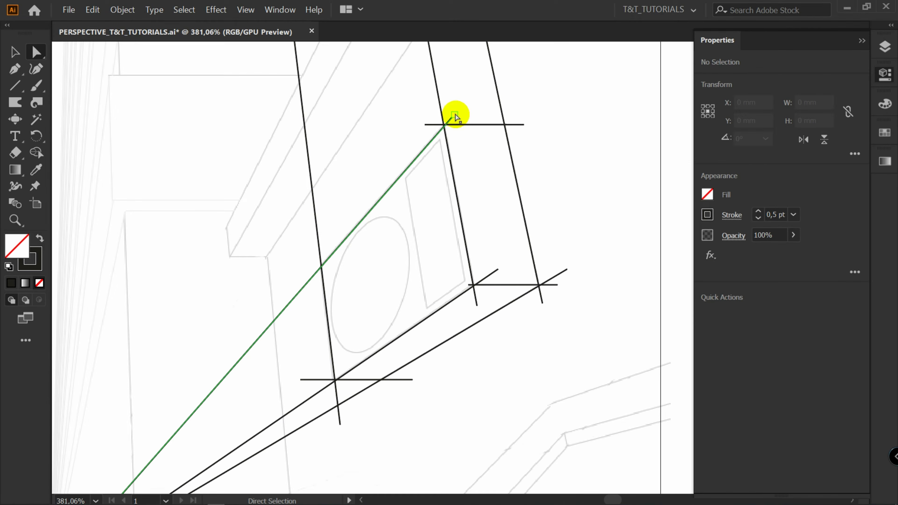
left_click(455, 116)
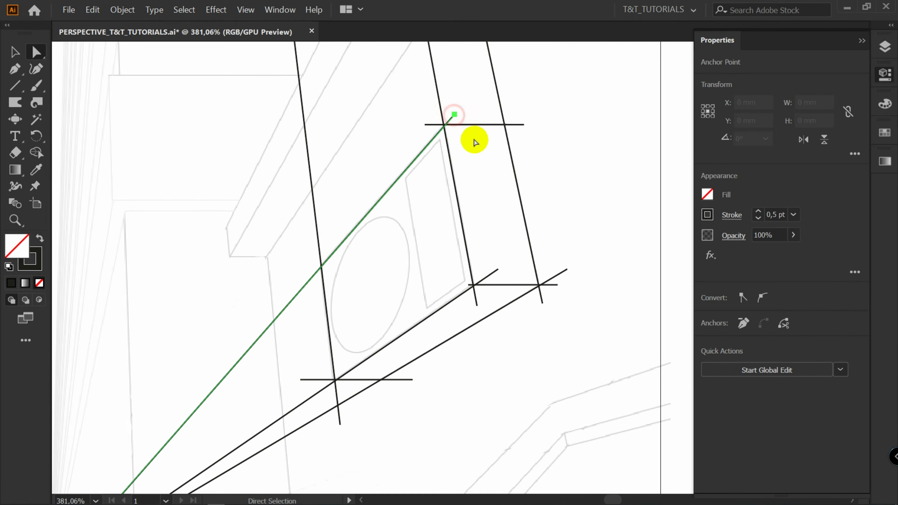
left_click_drag(456, 115, 465, 157)
key("ctrl+z")
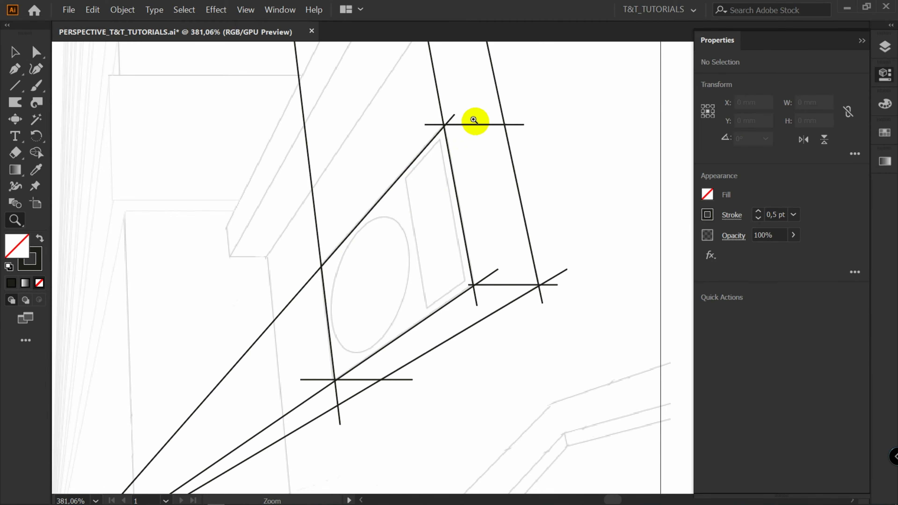
Shorten the diagonal line at the building's upper corner by moving its upper endpoint back down-left
left_click_drag(446, 112, 538, 110)
key("a")
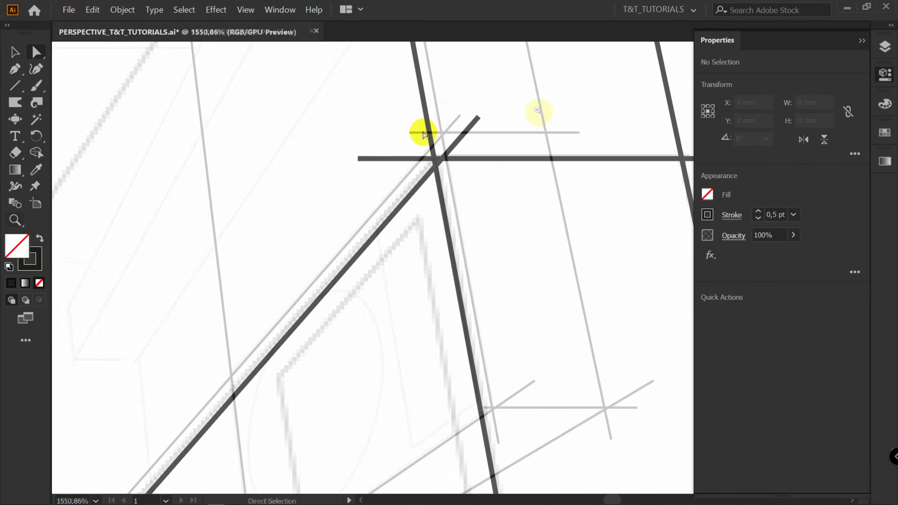
left_click_drag(404, 132, 511, 205)
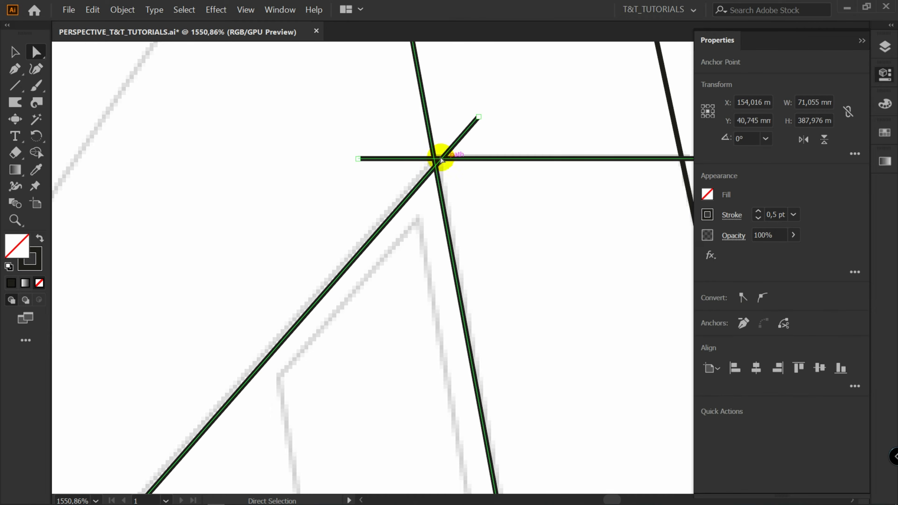
key("z")
left_click_drag(445, 145, 587, 131)
key("a")
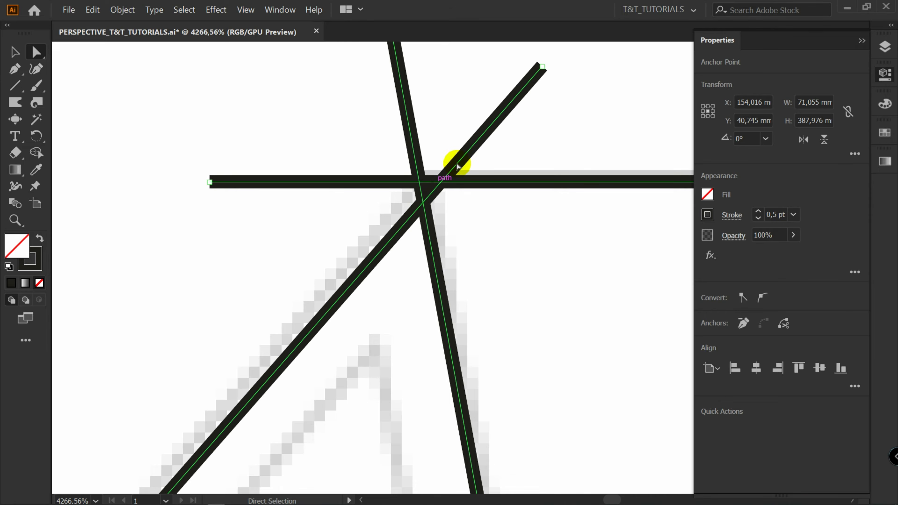
left_click(543, 67)
scroll(545, 85, "down", 2)
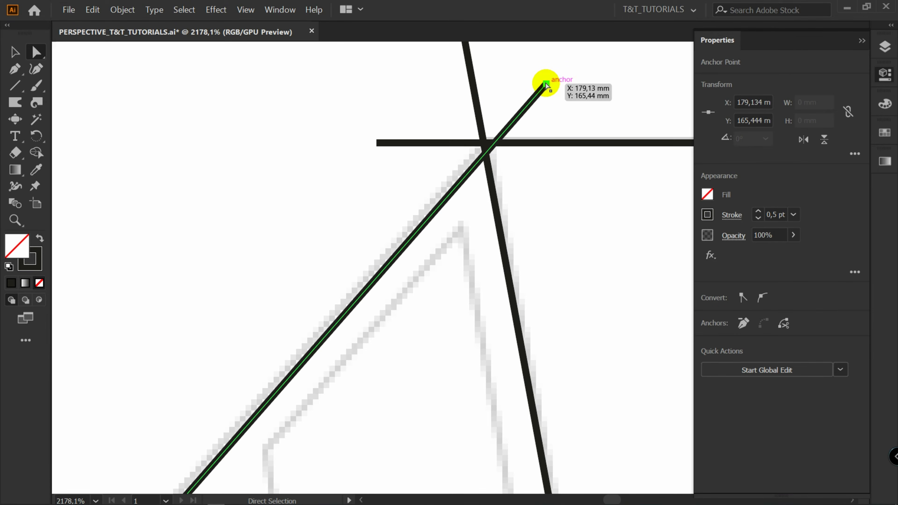
left_click_drag(546, 85, 357, 257)
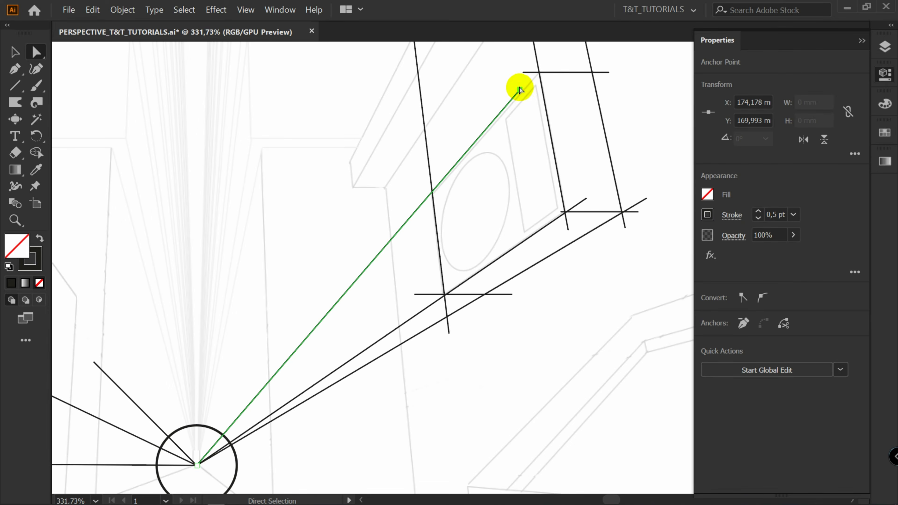
Move the diagonal line's upper endpoint onto the intersection of the horizontal and vertical lines at the building's upper corner
left_click_drag(519, 88, 484, 167)
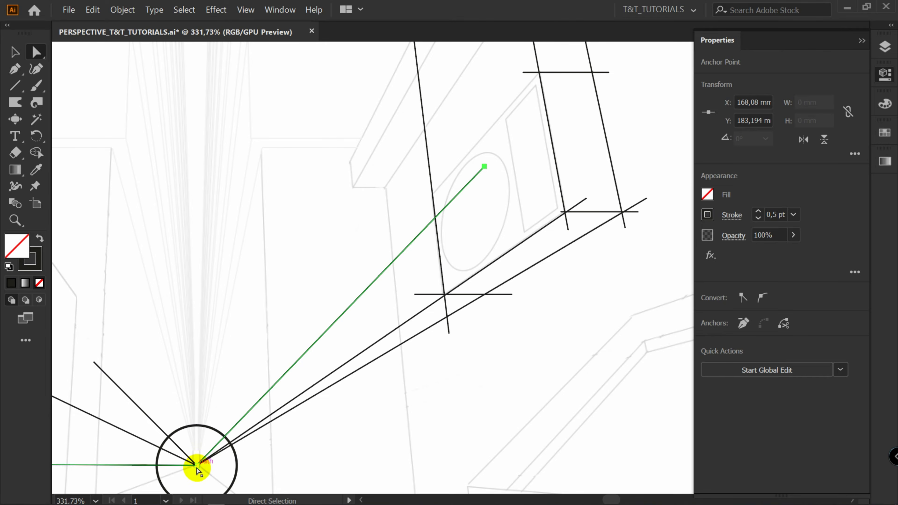
left_click_drag(204, 472, 451, 57)
left_click_drag(452, 57, 510, 84)
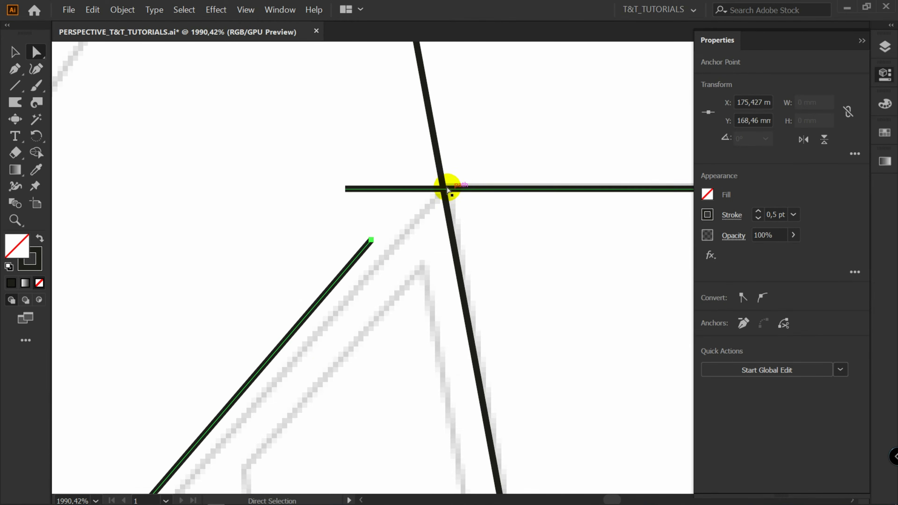
left_click_drag(371, 241, 444, 189)
left_click_drag(381, 240, 417, 210)
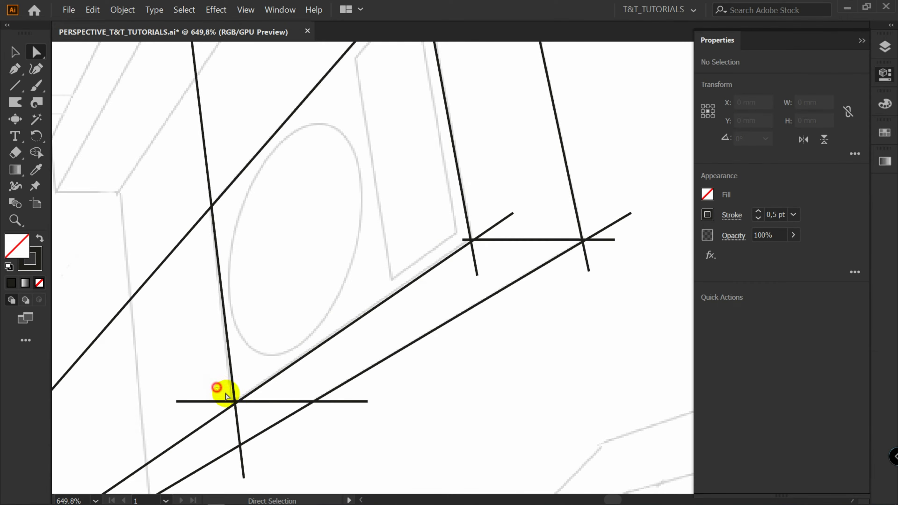
left_click_drag(223, 391, 252, 417)
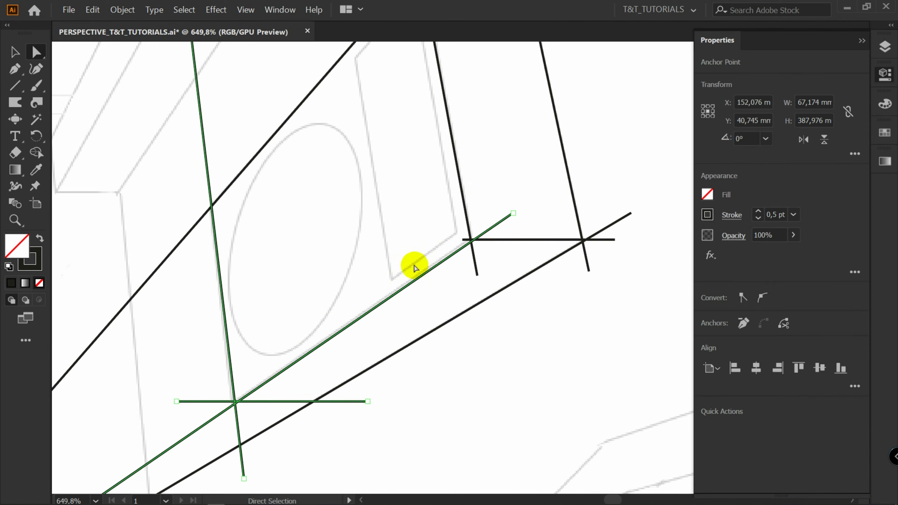
left_click_drag(453, 225, 486, 253)
left_click(501, 256)
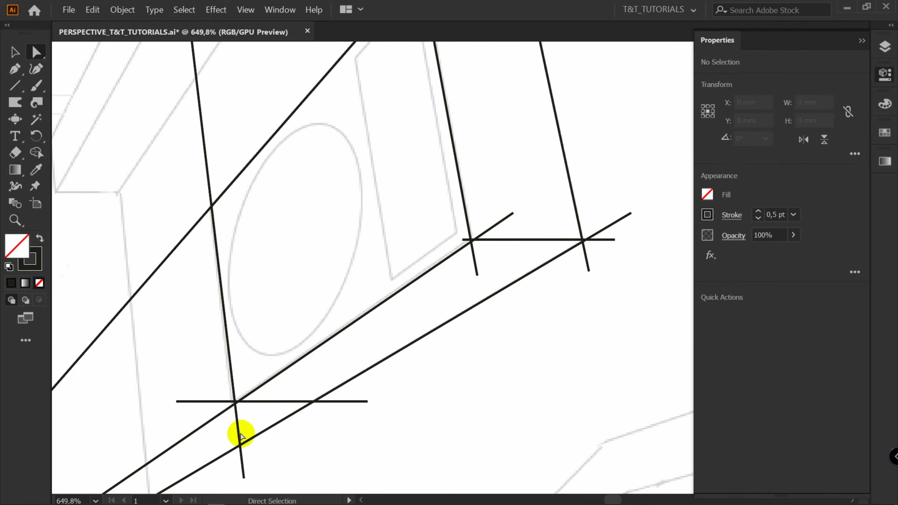
Realign the lower diagonal line through the lower-left corner intersection and extend its upper end past the right building edge
scroll(231, 426, "up", 2, "alt")
left_click(636, 120)
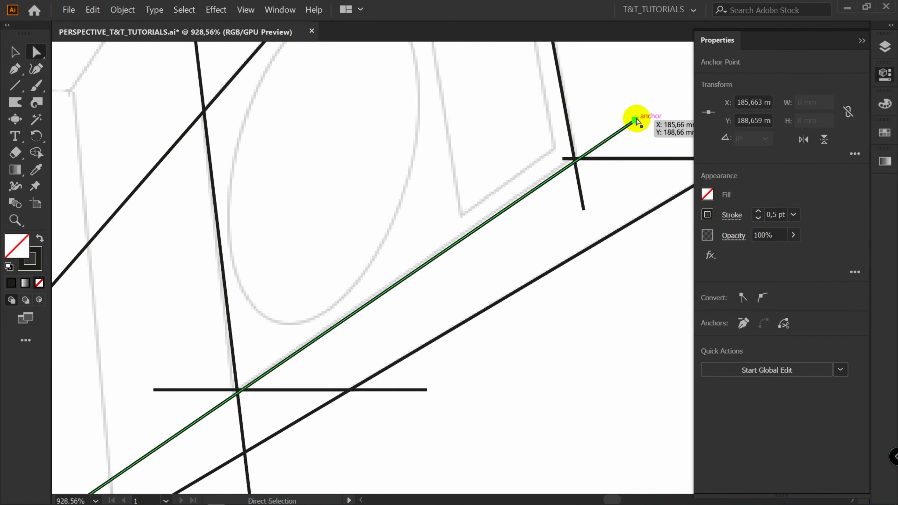
left_click_drag(634, 120, 213, 407)
key("z")
left_click(220, 417)
left_click_drag(259, 385, 283, 377)
key("a")
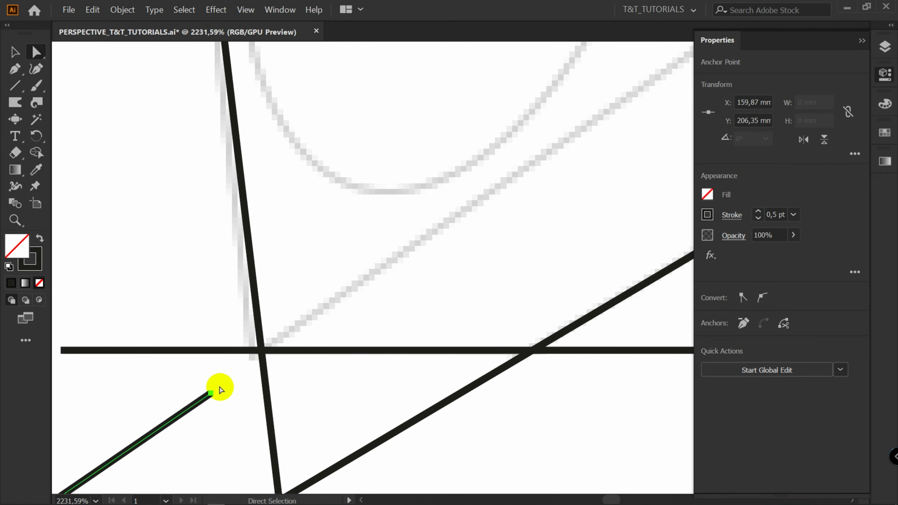
left_click_drag(211, 394, 261, 352)
scroll(261, 352, "down", 3)
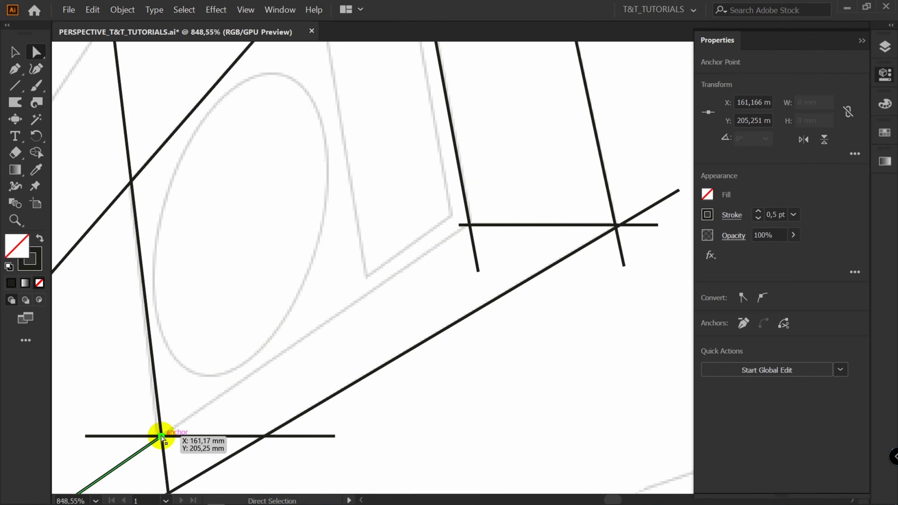
left_click_drag(161, 437, 547, 170)
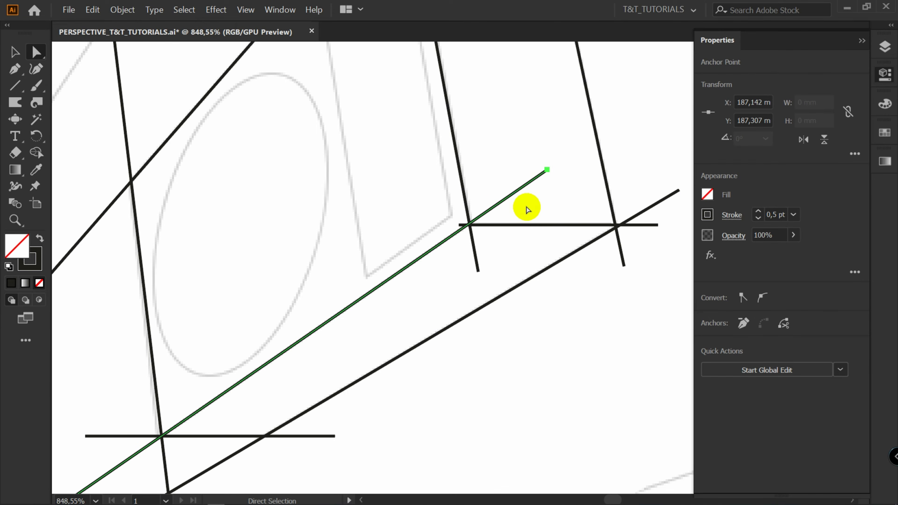
Shorten the vertical line's lower end up to its intersection with the horizontal line
scroll(527, 210, "up", 3)
left_click(423, 341)
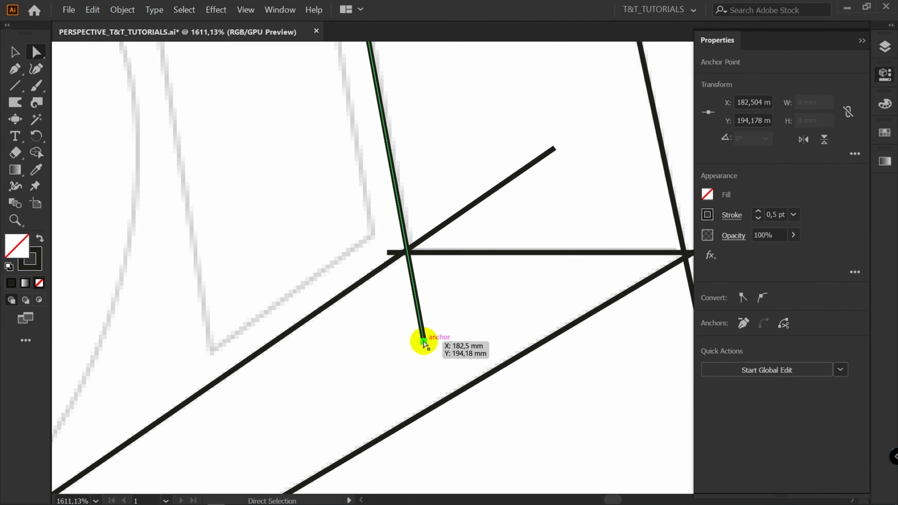
left_click_drag(423, 341, 402, 252)
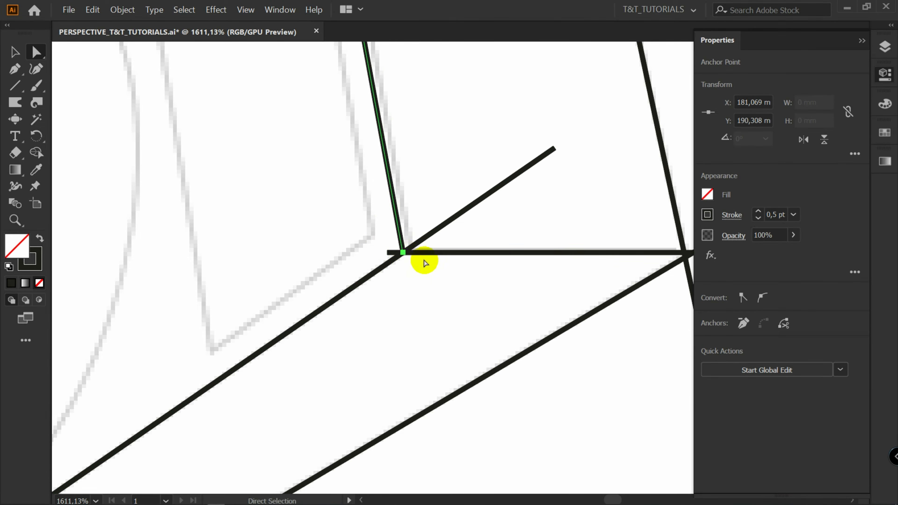
Snap the upper diagonal line's top endpoint precisely onto the upper corner intersection
left_click(427, 201)
key("z")
left_click_drag(439, 180, 324, 327)
key("space")
left_click_drag(430, 167, 387, 422)
left_click_drag(333, 152, 502, 118)
key("a")
left_click(317, 229)
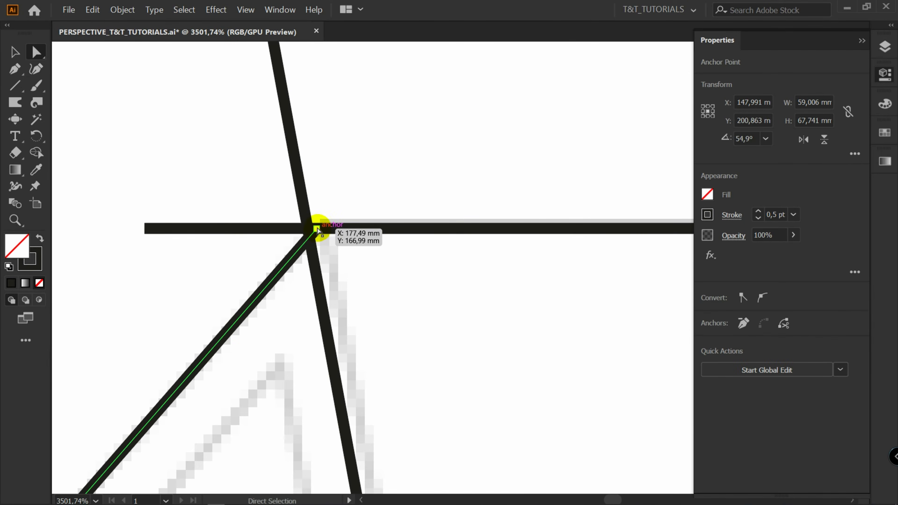
mouse_move(317, 229)
left_mouse_down()
mouse_move(292, 270)
mouse_move(308, 230)
left_mouse_up()
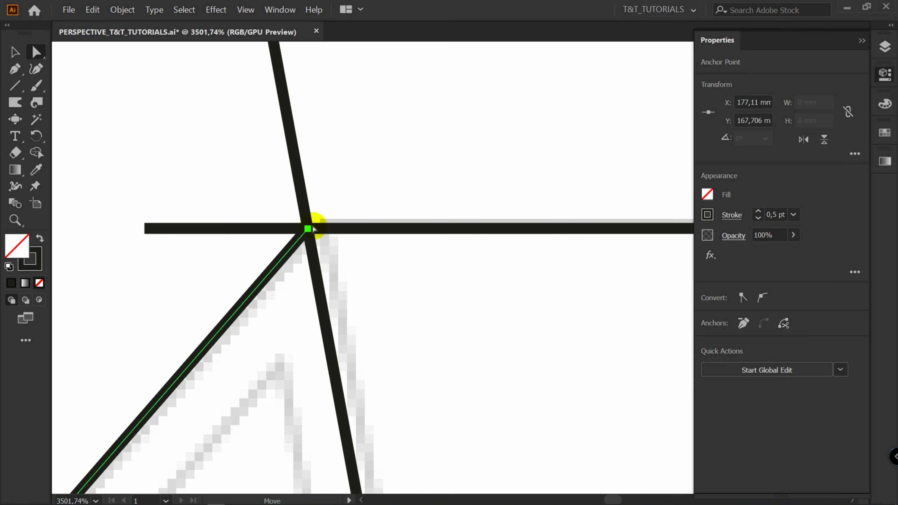
Move the right vertical line's lower end up to where the horizontal and diagonal lines cross
left_click(489, 357)
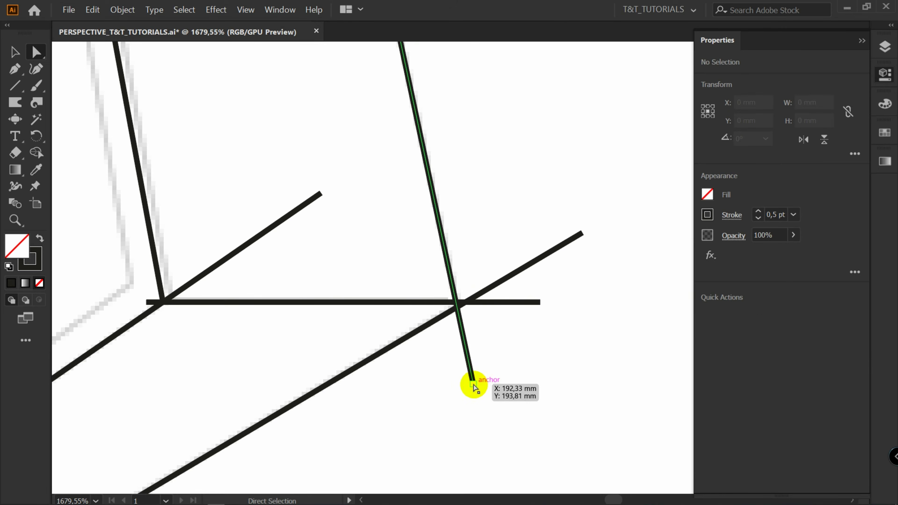
left_click(474, 386)
left_click_drag(475, 387, 465, 303)
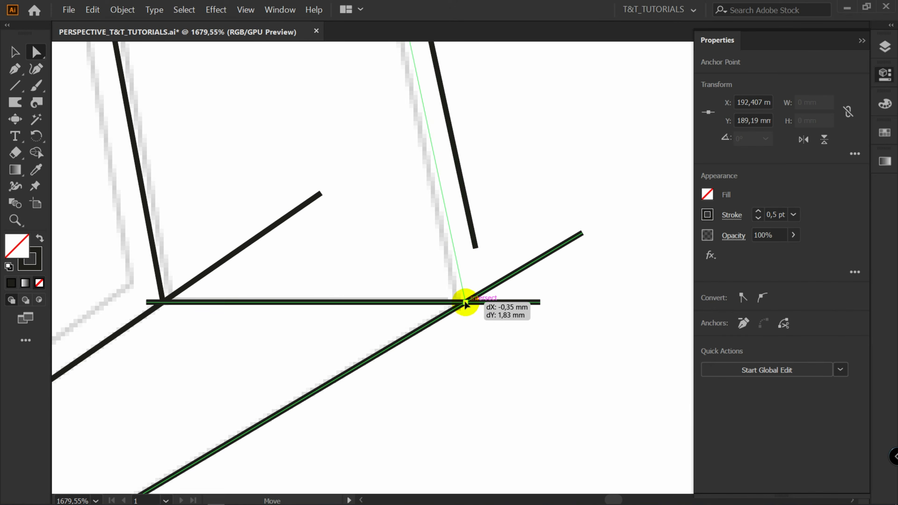
left_click_drag(464, 301, 463, 301)
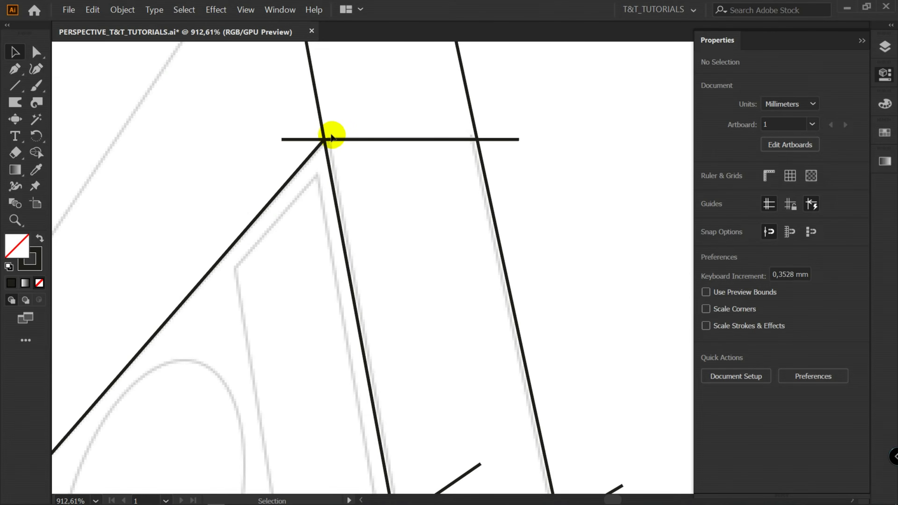
Extend the diagonal line's upper end slightly beyond the upper corner intersection
scroll(320, 136, "up", 5)
key("a")
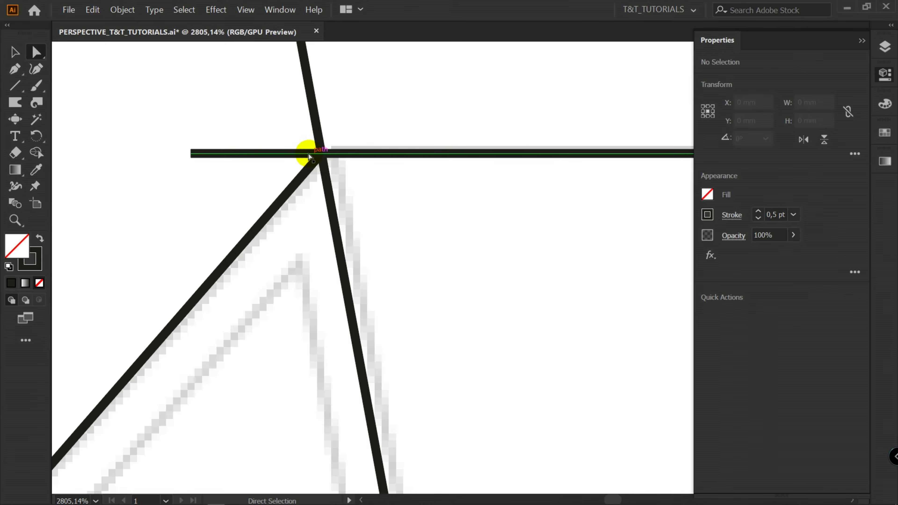
left_click(320, 154)
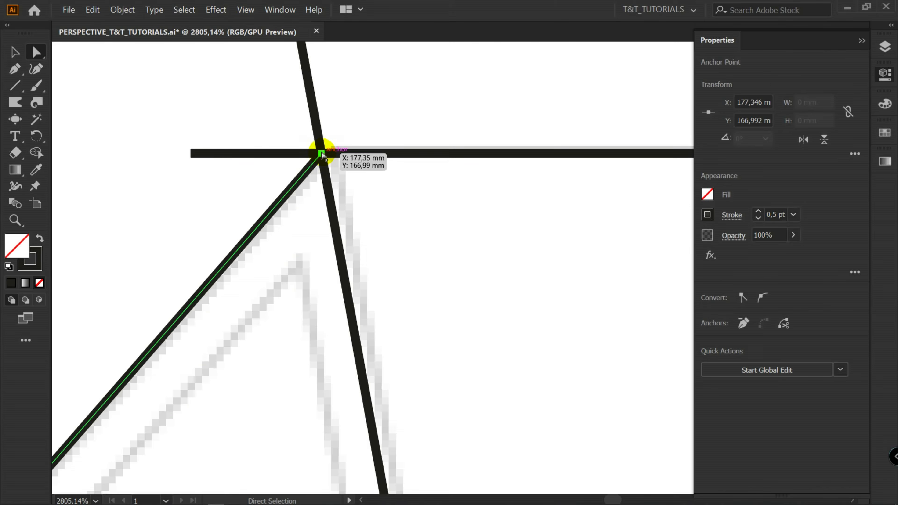
left_click_drag(323, 154, 345, 131)
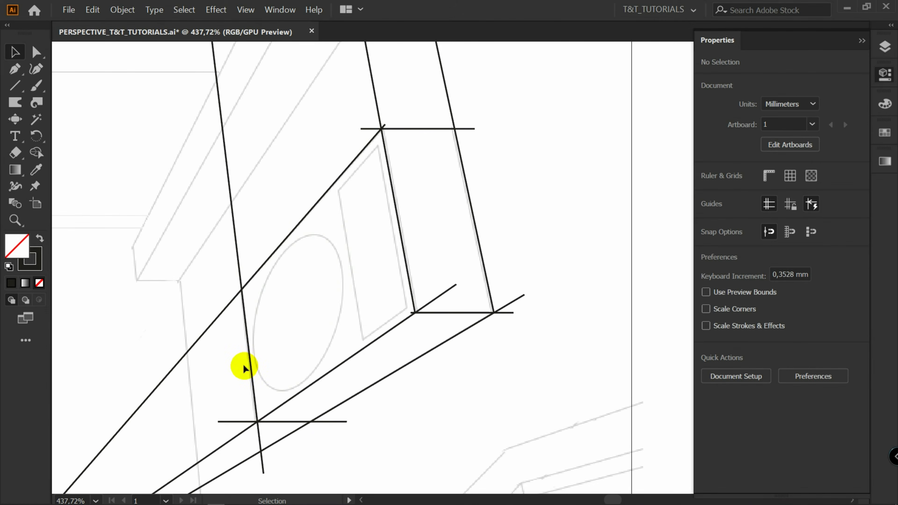
Cut the lines with Scissors near the building's lower-left corner and delete the segments extending beyond it
key("space")
left_click_drag(301, 307, 359, 256)
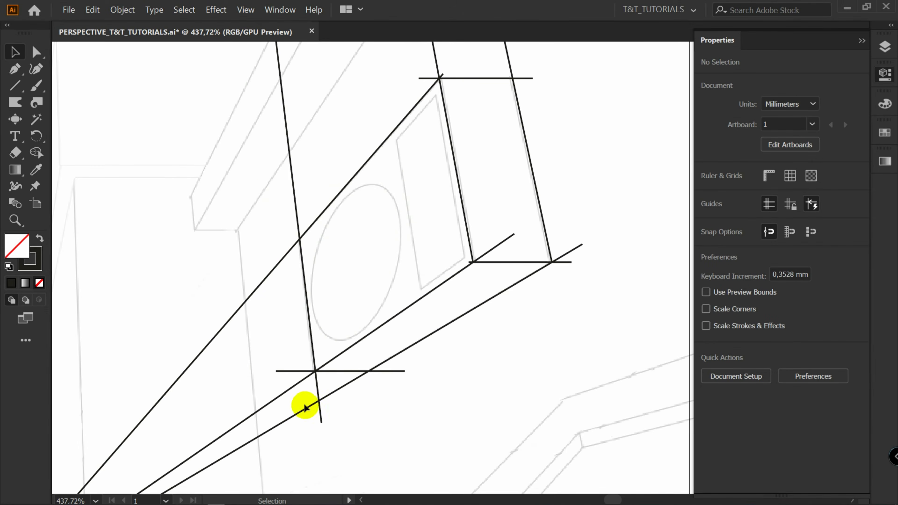
key("space")
left_click_drag(286, 371, 400, 245)
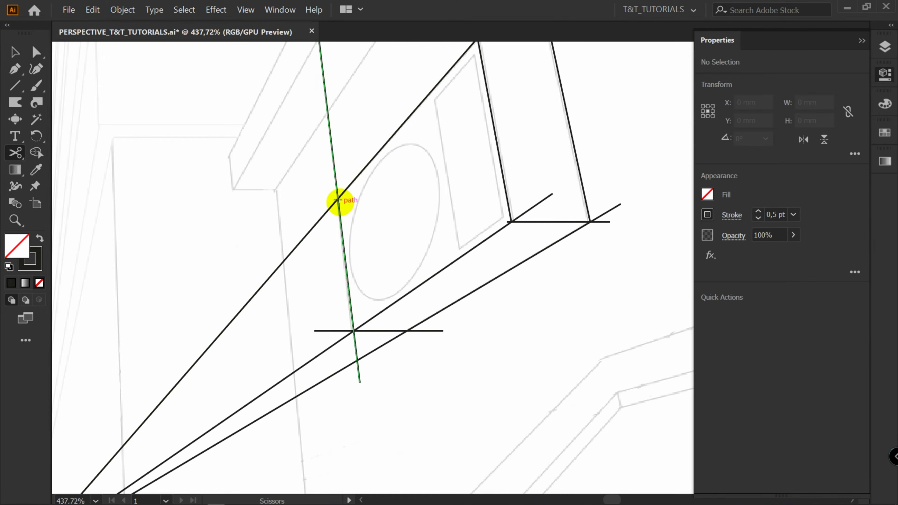
left_click(333, 204)
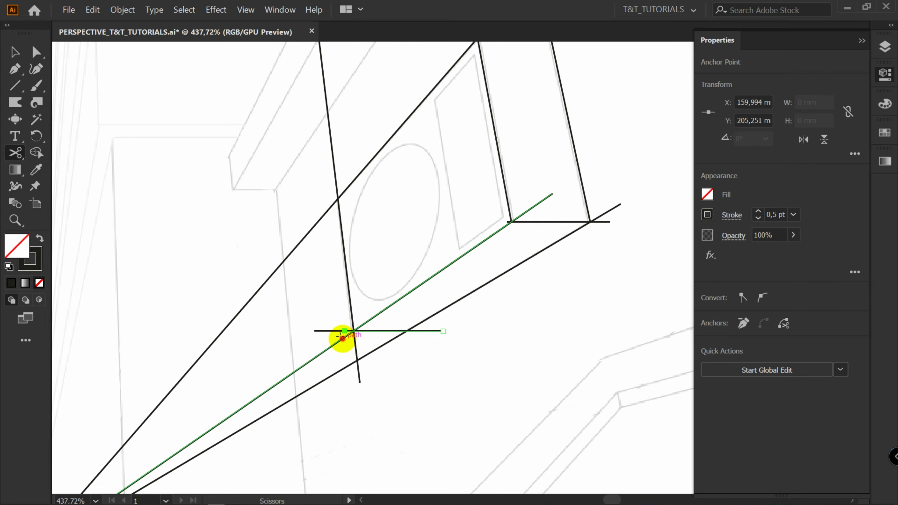
left_click(341, 339)
left_click(350, 365)
key("v")
left_click(316, 346)
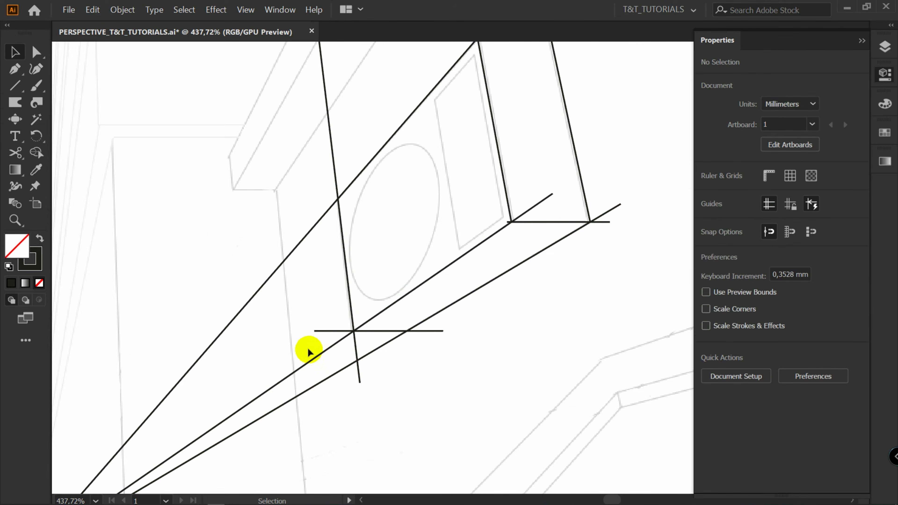
left_click_drag(315, 409, 315, 407)
key("Delete")
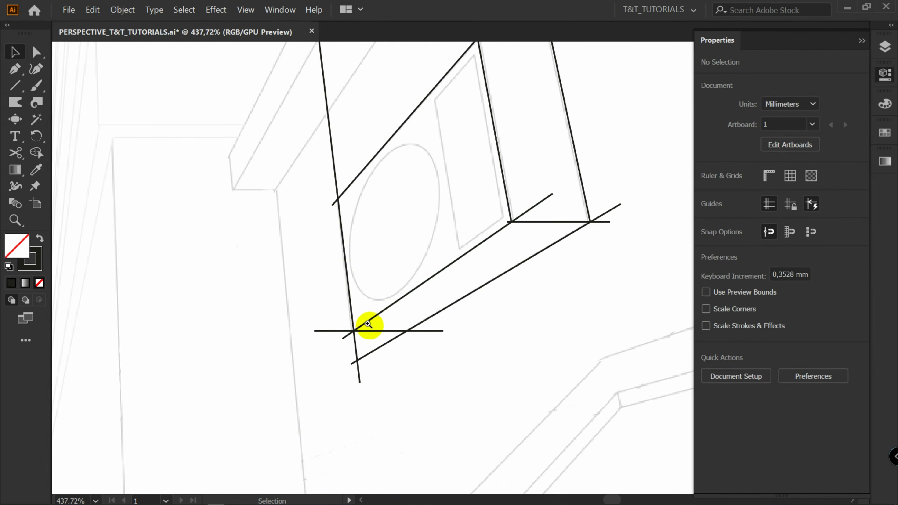
Extend the vertical line's lower end slightly down past the lower-left corner
left_click_drag(367, 324, 453, 283)
left_click_drag(355, 307, 357, 322)
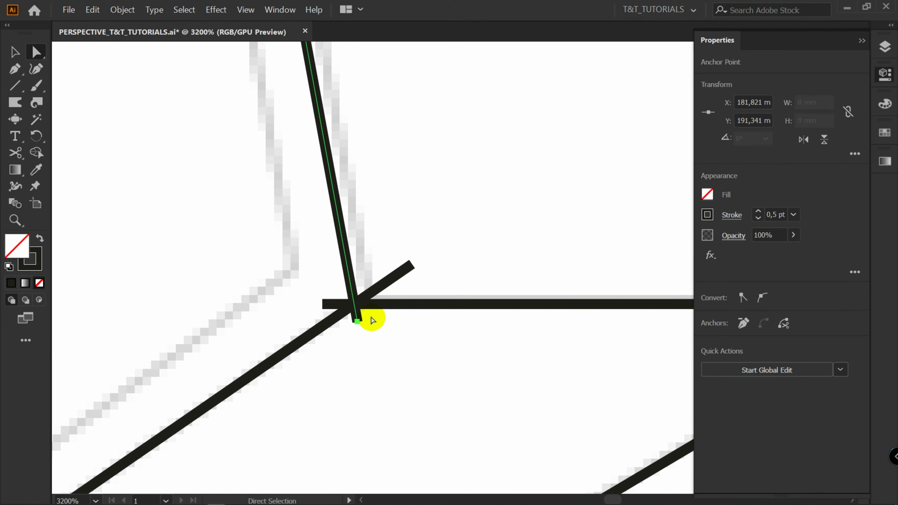
left_click(391, 323)
Pull the diagonal line's upper endpoint slightly back down-left from the upper corner intersection
key("z")
left_click_drag(480, 241, 270, 331)
left_click_drag(503, 286, 395, 301)
key("v")
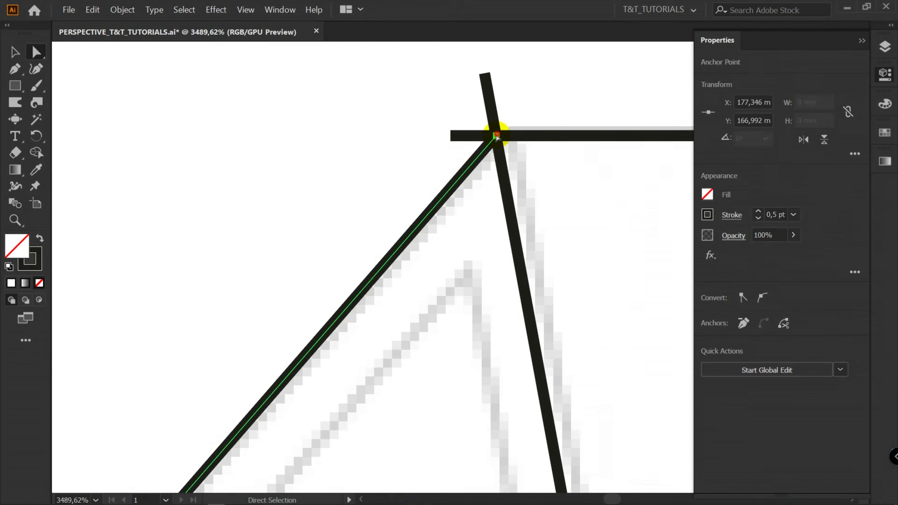
left_click_drag(496, 138, 482, 153)
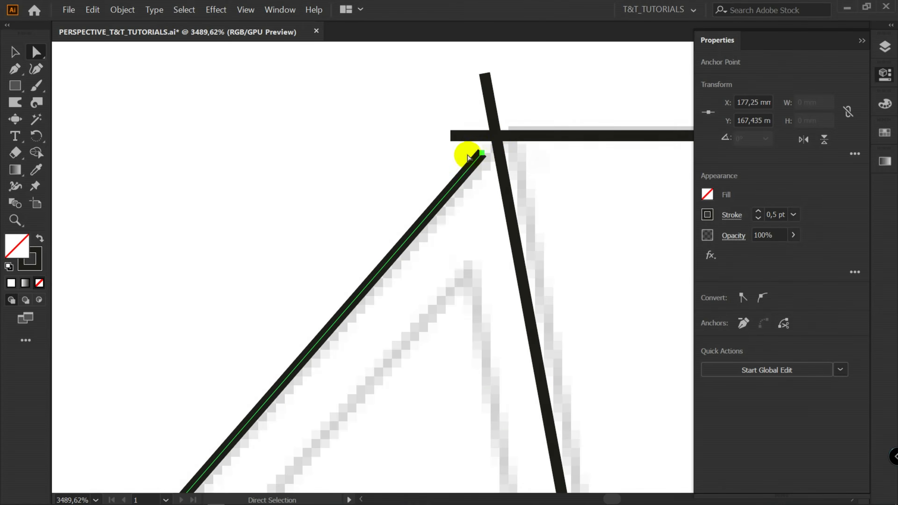
left_click(454, 156)
left_click(483, 154)
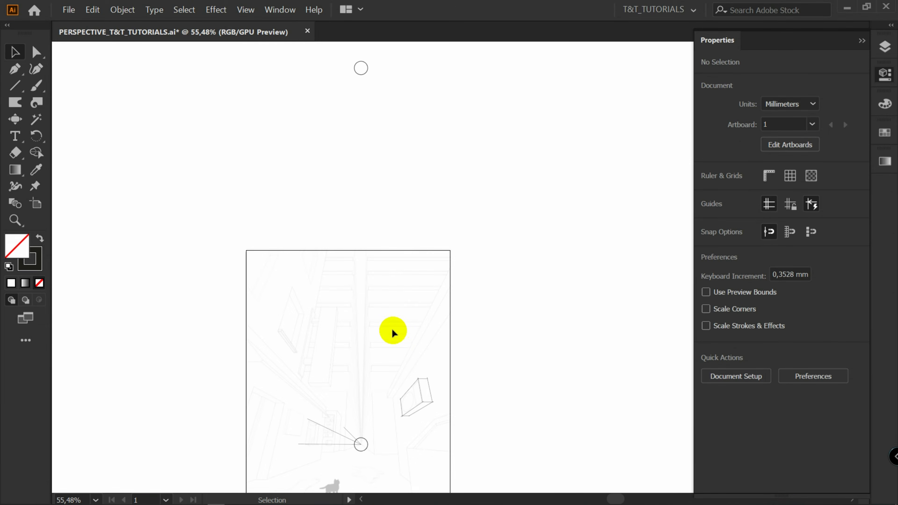
Draw a line from the upper vanishing point's center and move its lower end to the box's lower-left corner
key("backslash")
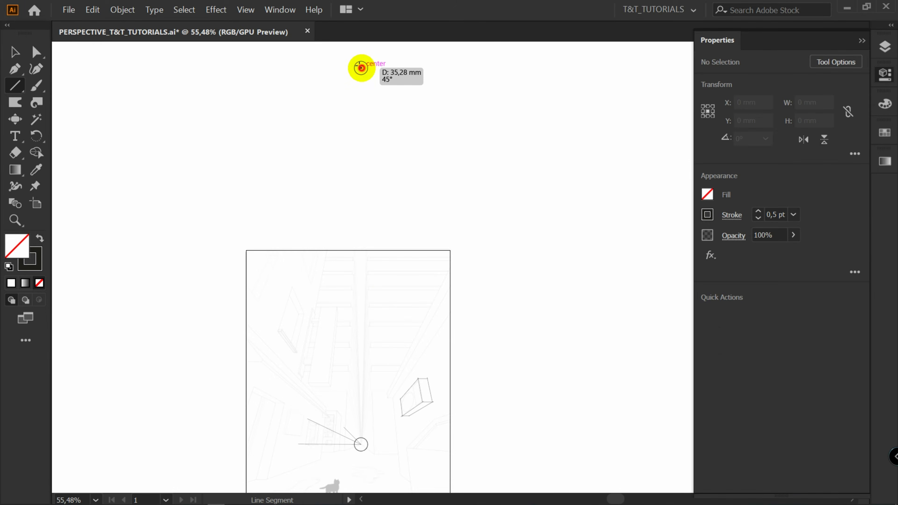
left_click_drag(361, 68, 401, 246)
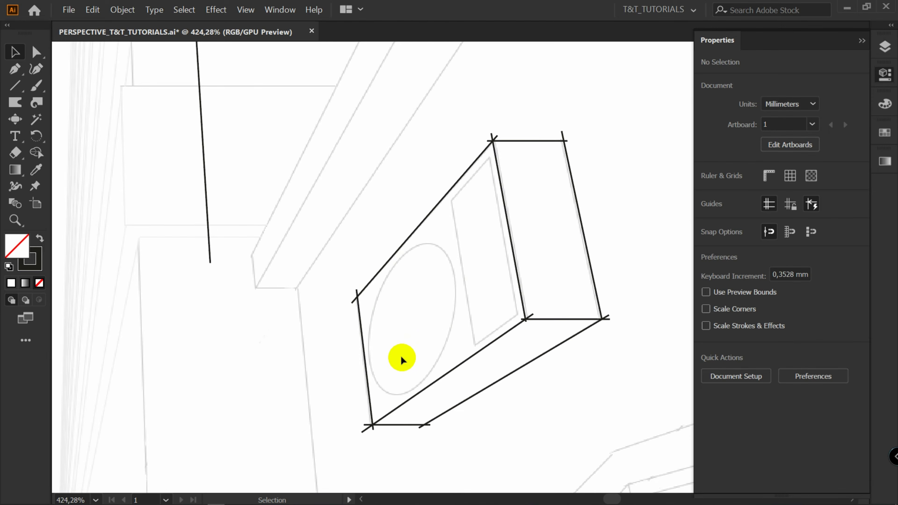
key("a")
left_click_drag(210, 261, 381, 417)
key("v")
scroll(393, 347, "up", 2)
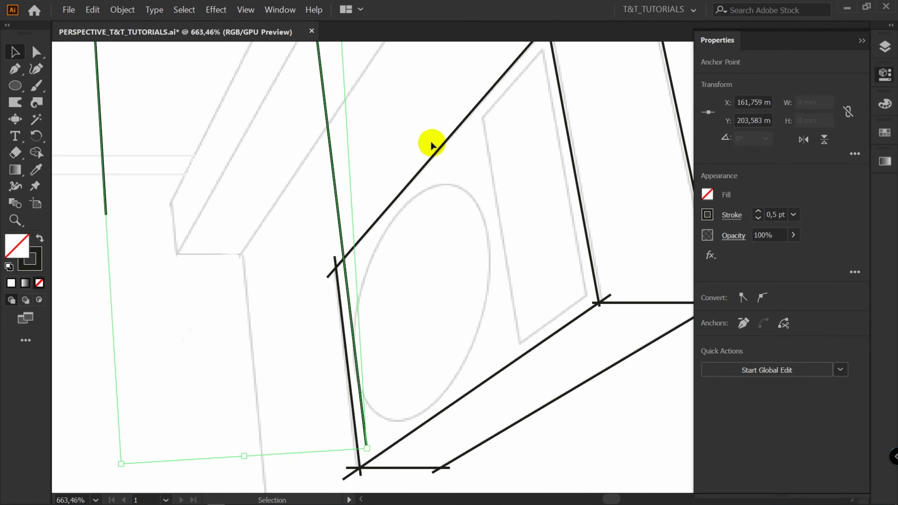
key("a")
scroll(396, 272, "down", 3)
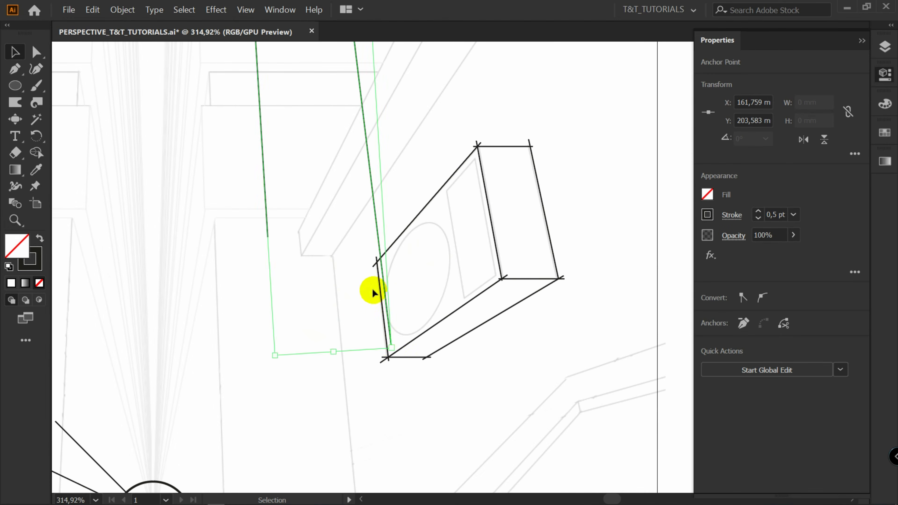
Copy the vertical lines in place and move the copies' lower endpoints to the box's right corners
key("ctrl+c")
key("ctrl+f")
left_click_drag(392, 348, 460, 305)
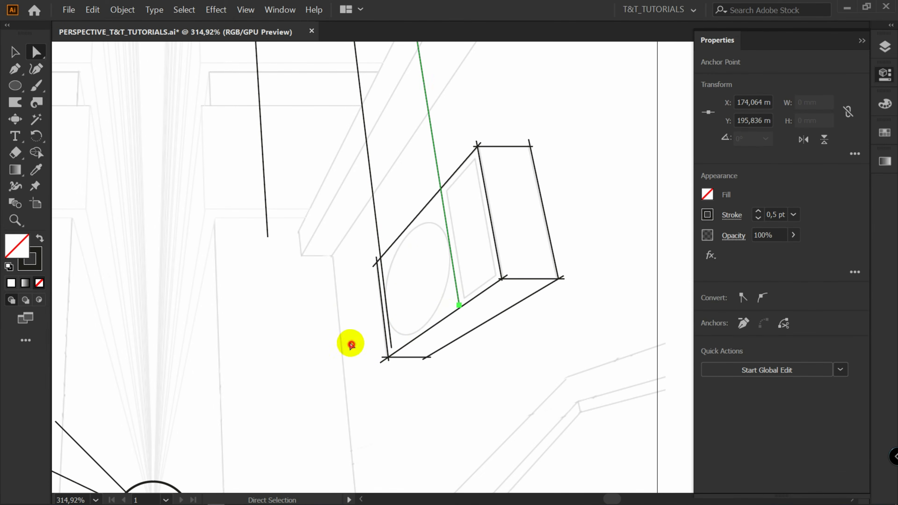
left_click_drag(351, 345, 474, 268)
Adjust the copied vertical lines' endpoints along the box's edges
left_click(329, 318)
left_click(179, 344)
left_click_drag(568, 212, 573, 112)
left_click_drag(568, 162, 599, 151)
left_click_drag(599, 150, 525, 208)
key("v")
left_click(465, 290)
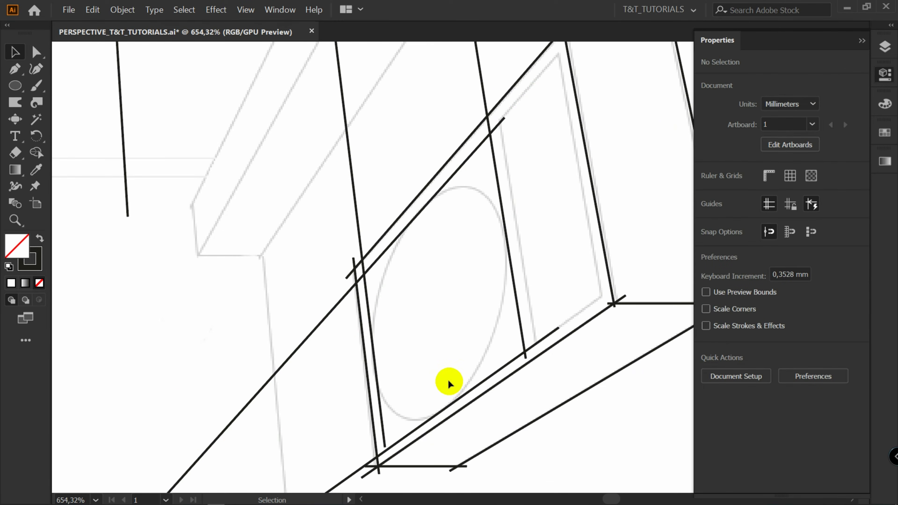
Draw an ellipse over the circle sketched on the box's face
key("l")
left_click_drag(430, 140, 627, 359)
Try to reshape the ellipse by shearing and scaling it to match the sketched circle, then undo both changes
left_click_drag(36, 136, 100, 187)
left_click(573, 271)
left_click_drag(574, 270, 532, 269)
key("v")
left_click(37, 136)
key("v")
left_click_drag(556, 227, 536, 230)
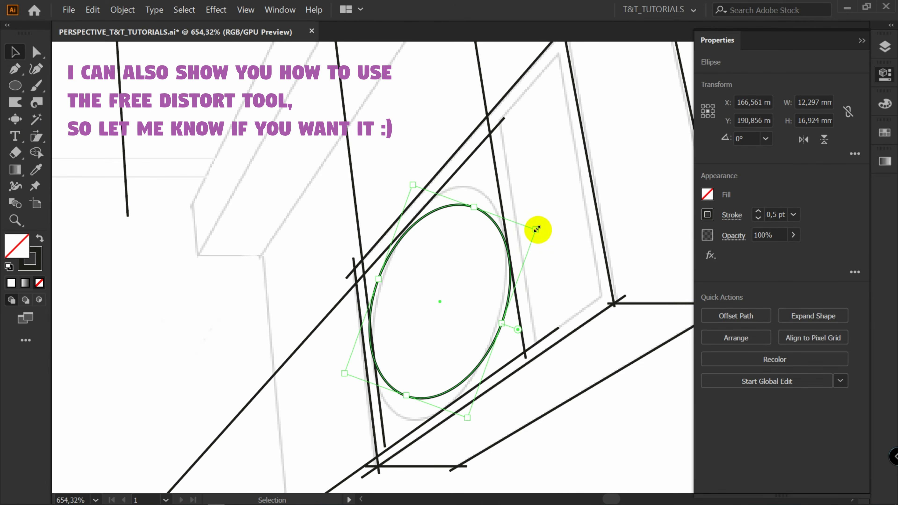
left_click_drag(467, 418, 467, 432)
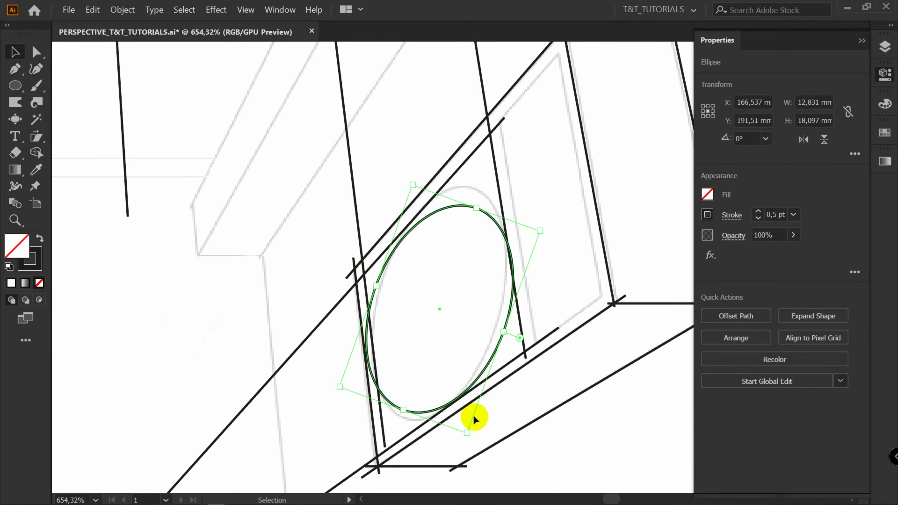
key("ctrl+z")
key("ctrl+z")
Shear the ellipse so it follows the perspective of the circle sketched on the box's face
left_click(37, 136)
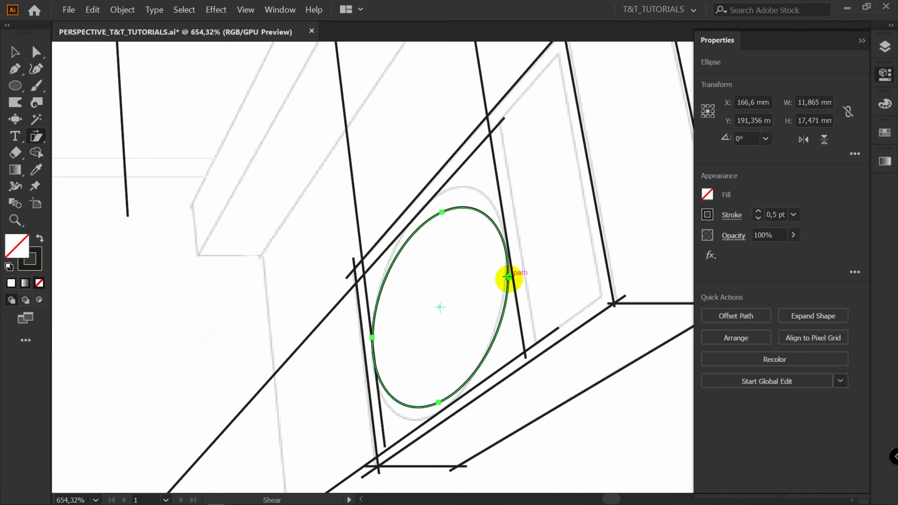
left_click_drag(508, 277, 506, 255)
key("v")
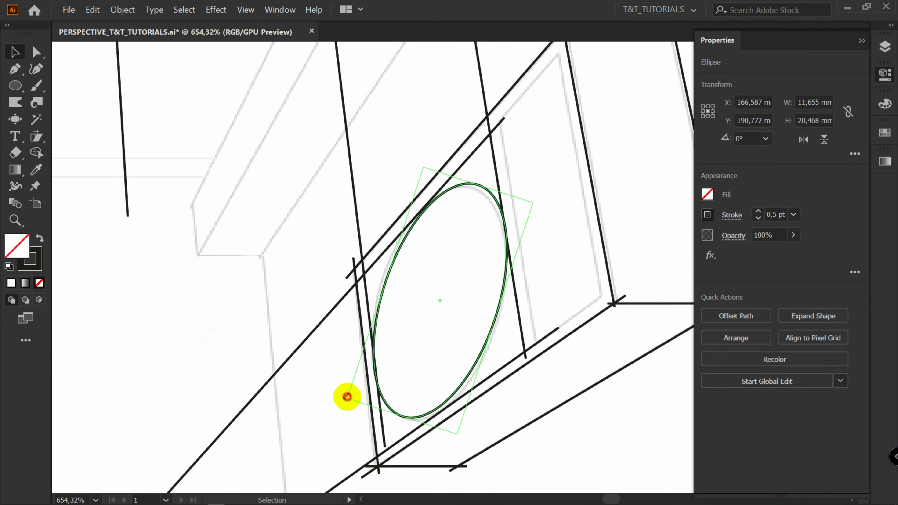
left_click_drag(348, 397, 350, 396)
left_click(469, 285)
Delete two redundant copied lines along the box's lower edge
scroll(495, 255, "up", 1)
left_click_drag(555, 186, 536, 220)
left_click(556, 338)
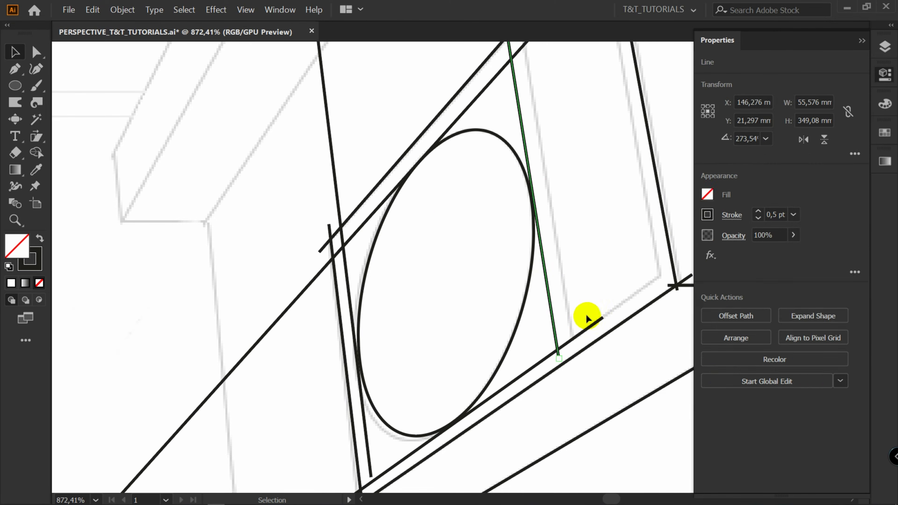
key("Delete")
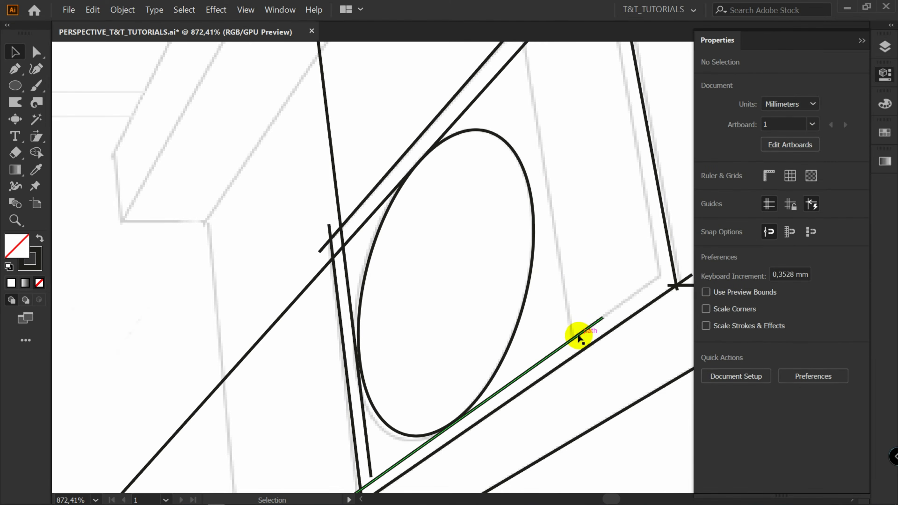
left_click(579, 338)
key("Delete")
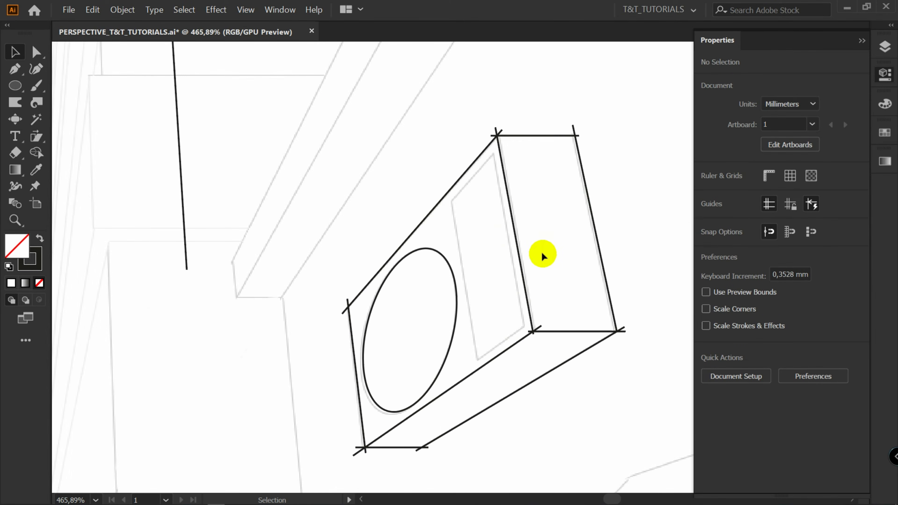
Move the outer endpoints of a vanishing-point line and a vertical line toward the street's left side
scroll(534, 209, "up", 1)
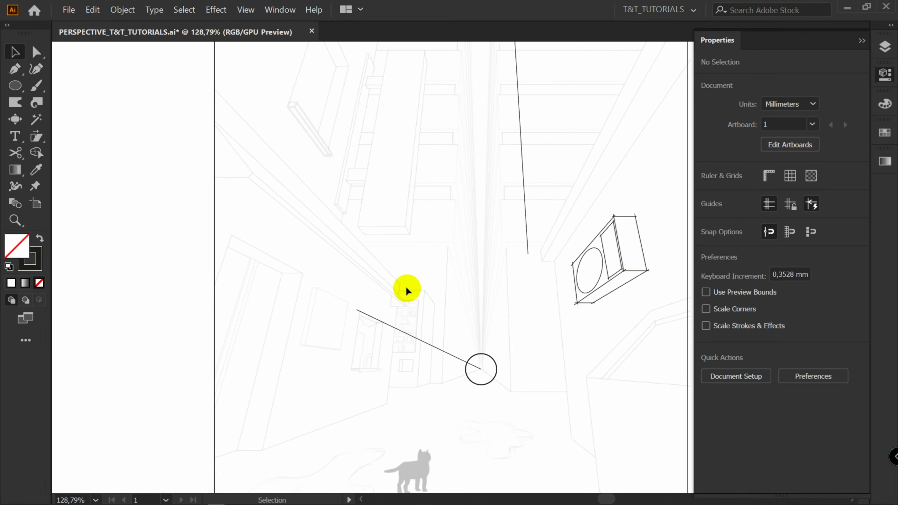
left_click(371, 315)
left_click(527, 242)
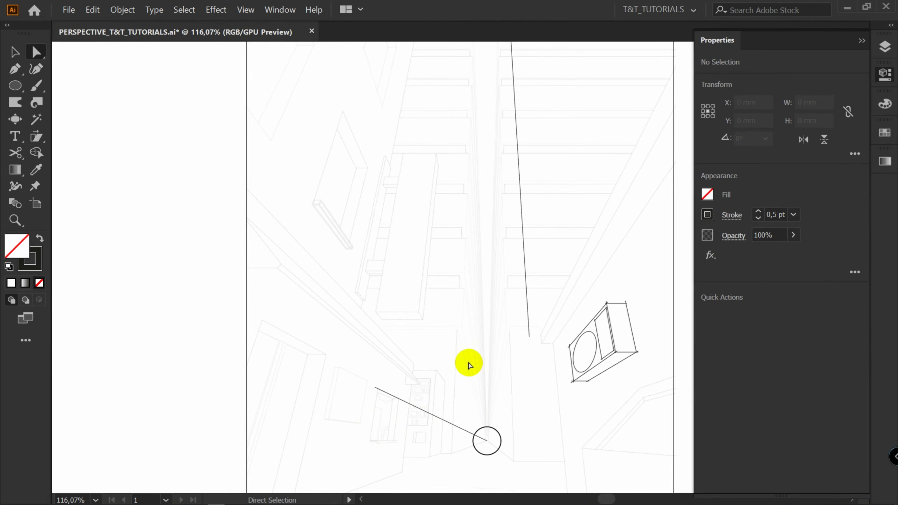
left_click_drag(375, 387, 227, 172)
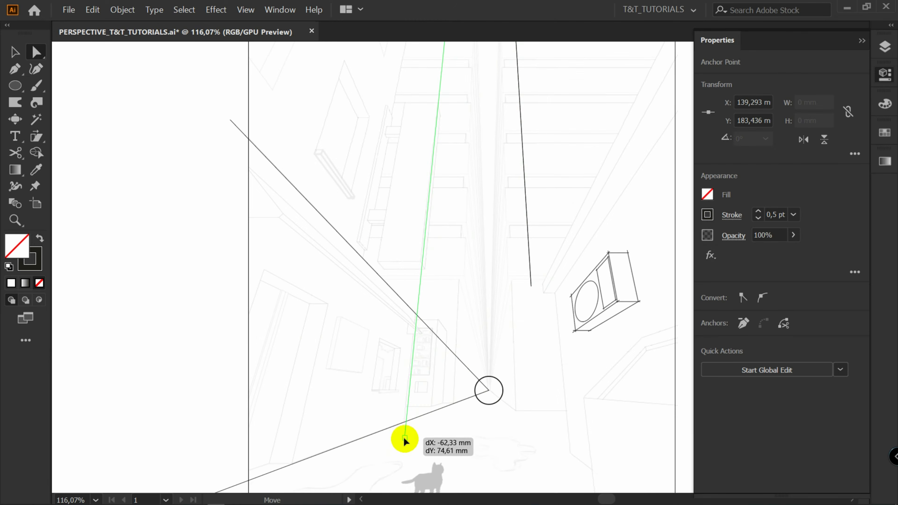
left_click_drag(405, 438, 411, 445)
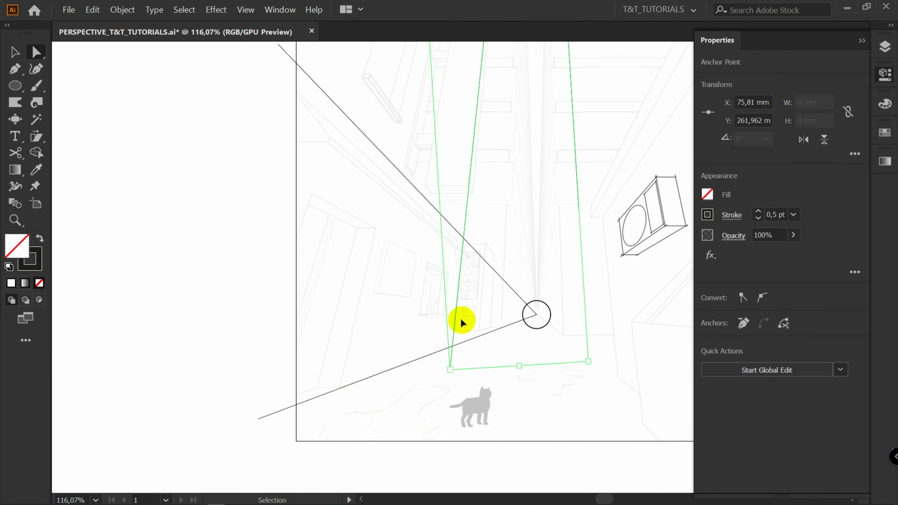
left_click_drag(420, 382, 334, 407)
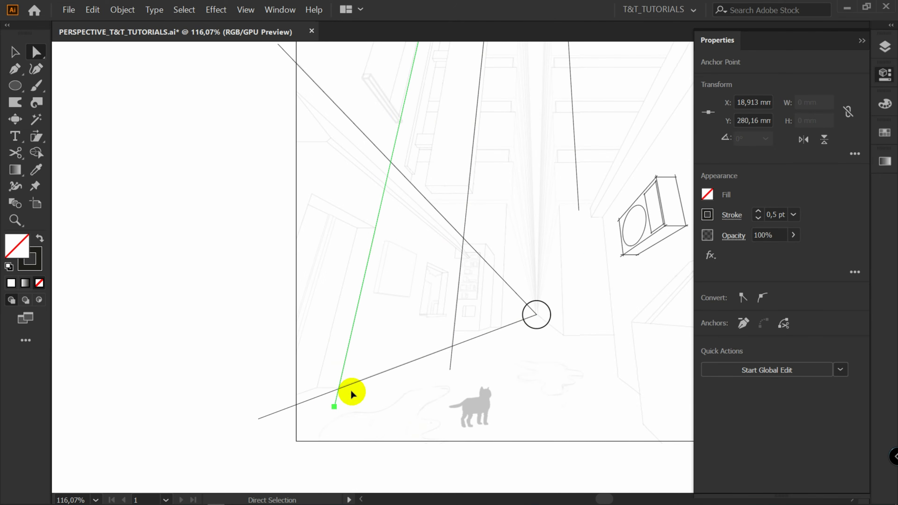
Adjust the outer endpoints of the lines converging on the lower vanishing point across the left building
scroll(280, 87, "up", 2)
left_click_drag(278, 81, 230, 186)
left_click(334, 443)
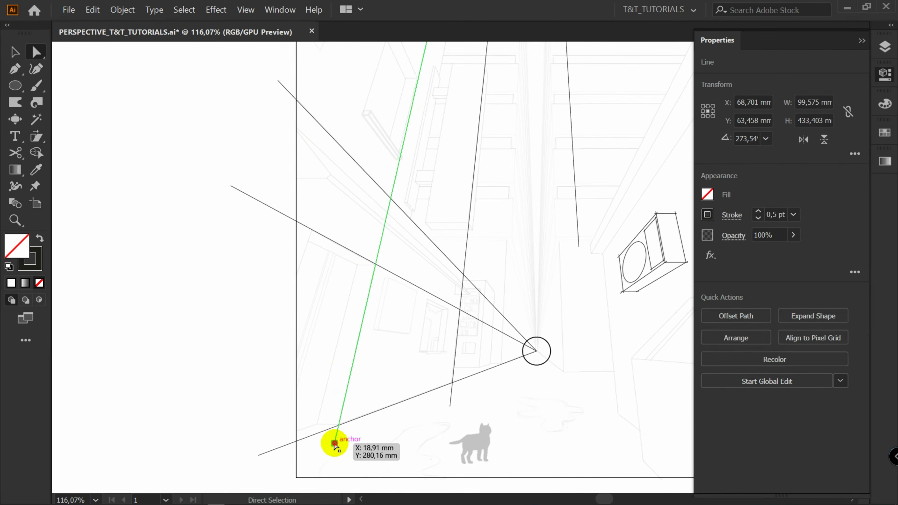
left_click_drag(334, 443, 257, 391)
left_click_drag(335, 443, 316, 427)
left_click_drag(230, 185, 223, 199)
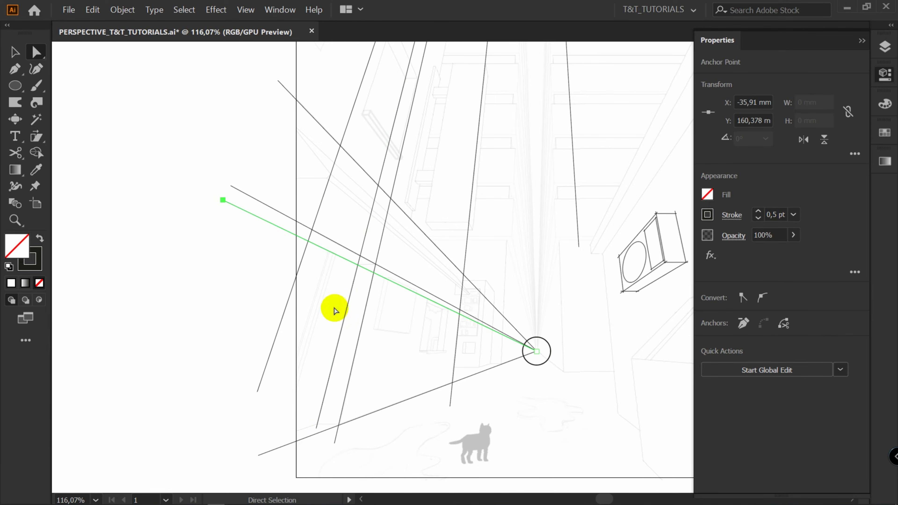
left_click_drag(257, 391, 269, 417)
Cut a vertical line where it crosses a converging line and delete the excess segment
key("z")
left_click(286, 402)
left_click(387, 350)
key("a")
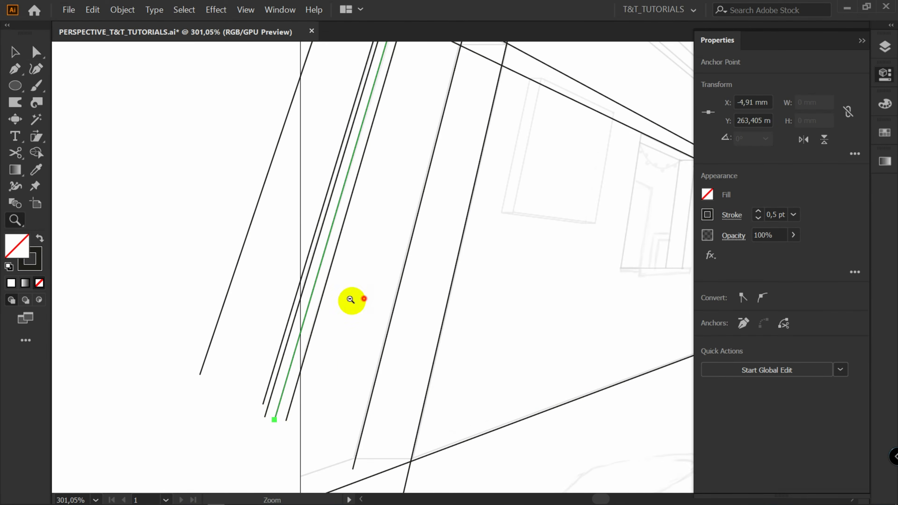
key("v")
left_click(351, 300)
scroll(351, 311, "down", 5)
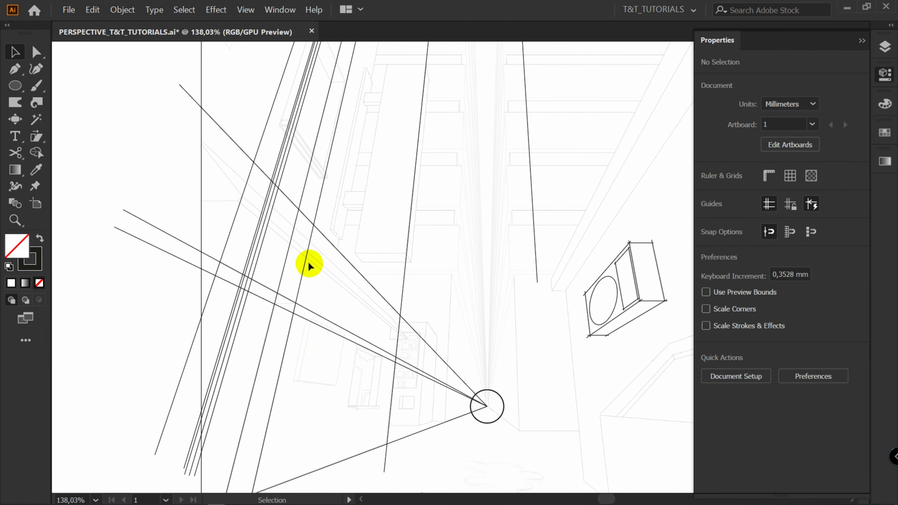
key("c")
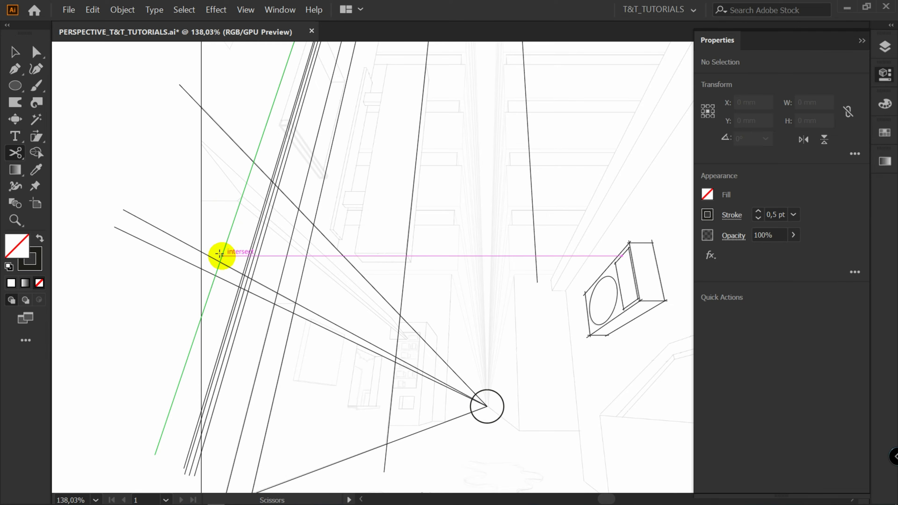
left_click(221, 256)
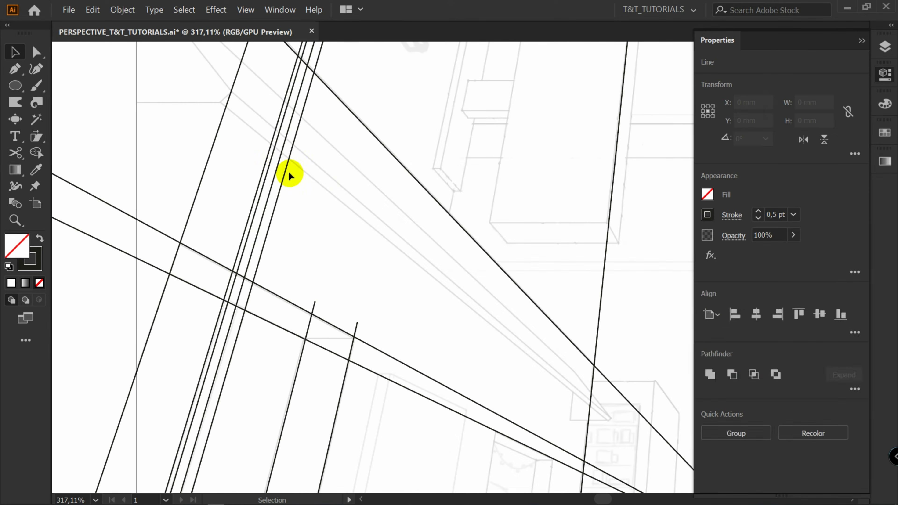
left_click_drag(240, 162, 295, 193)
key("Delete")
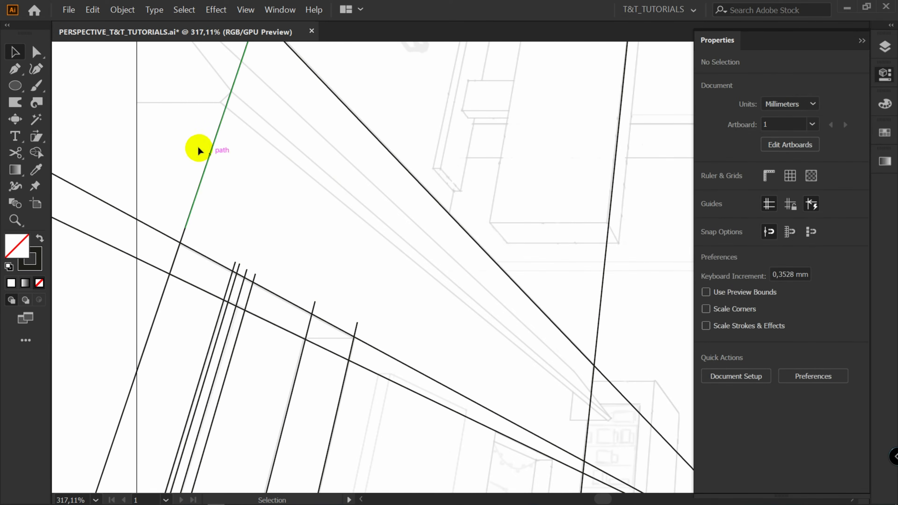
key("Delete")
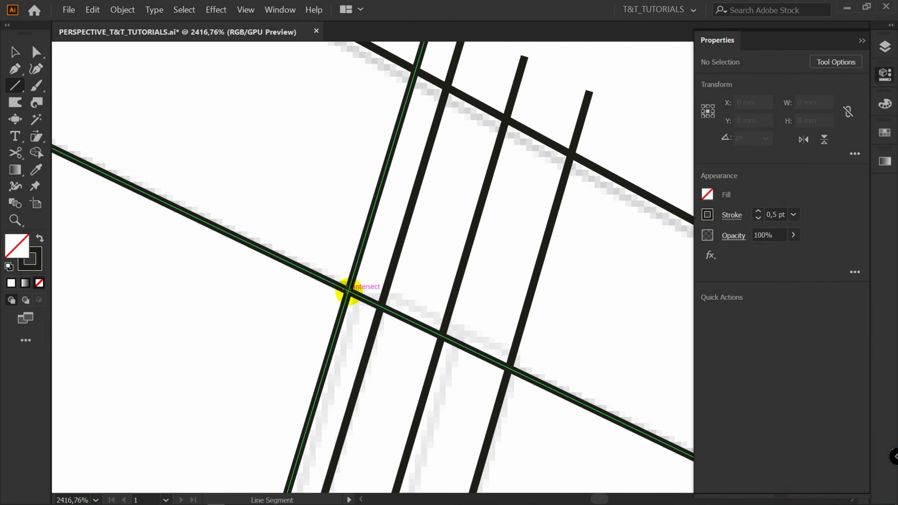
Draw a short horizontal tick mark across the intersection of the converging line and vertical lines
left_click_drag(348, 290, 363, 289)
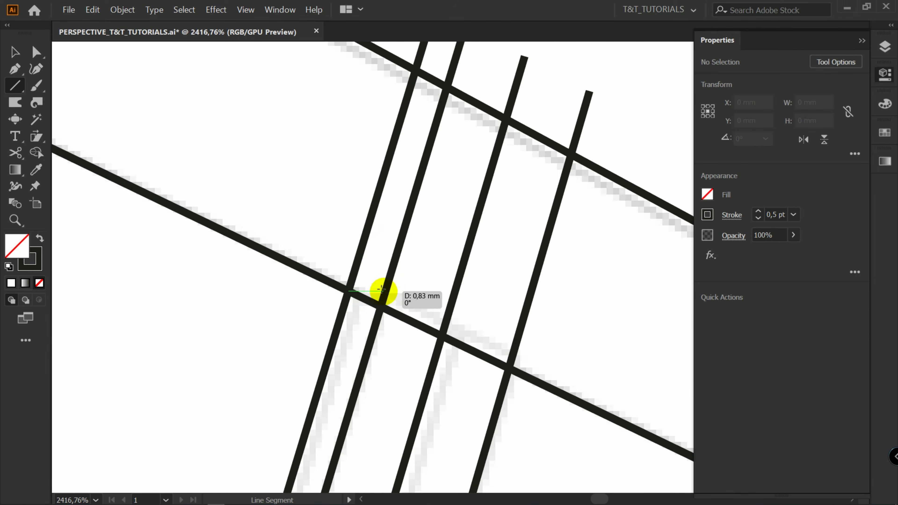
left_click_drag(381, 289, 405, 291)
key("a")
left_click_drag(348, 291, 325, 292)
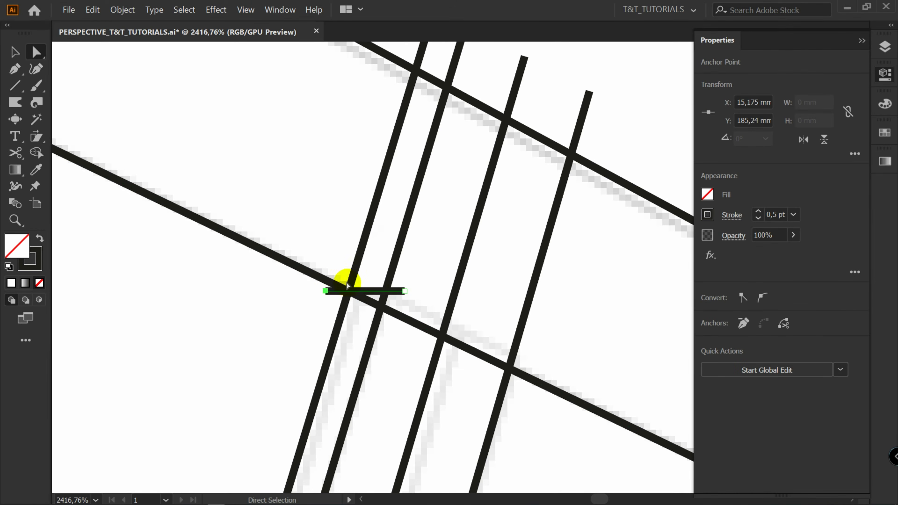
left_click(419, 274)
Move the converging line's endpoint onto the horizontal tick mark at the intersection
key("z")
left_click_drag(421, 283, 296, 239)
left_click_drag(97, 167, 194, 177)
left_click_drag(153, 144, 220, 182)
key("a")
left_click(113, 111)
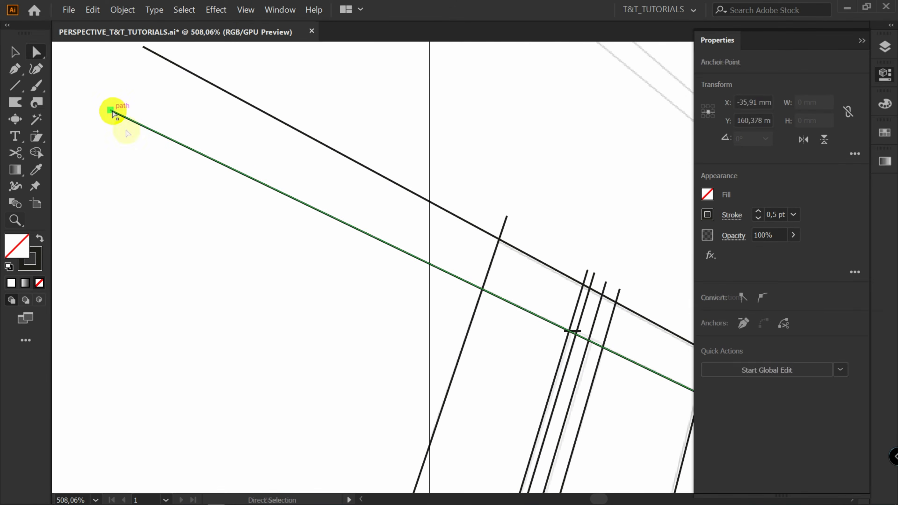
left_click(113, 112, "alt")
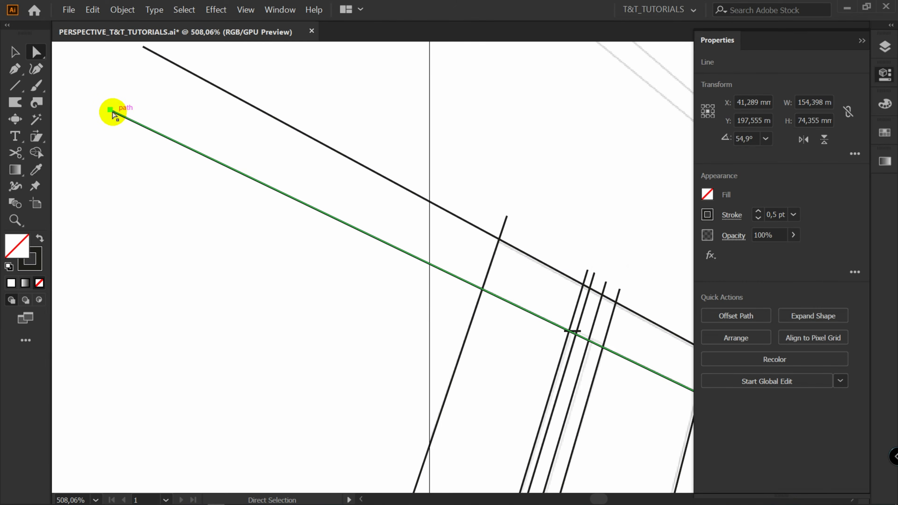
left_click(110, 111)
left_click_drag(111, 111, 665, 301)
key("z")
key("a")
left_click_drag(534, 334, 358, 284)
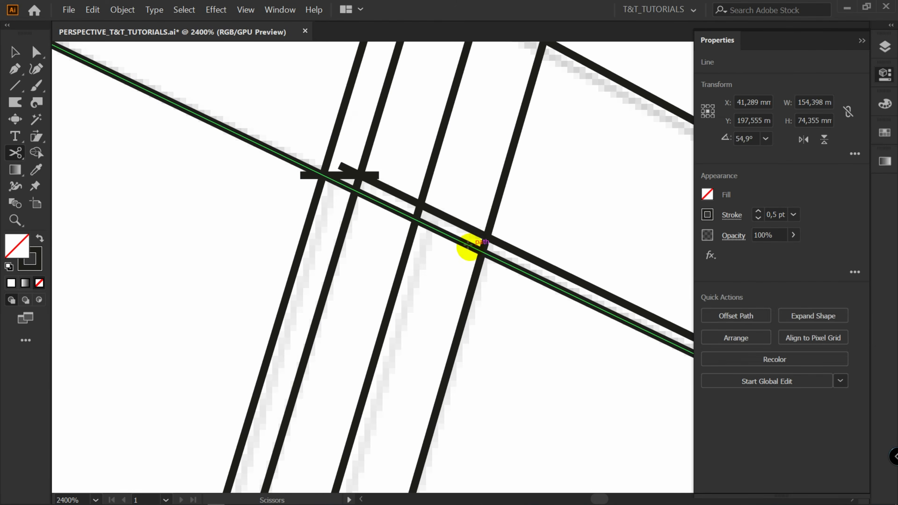
Cut the converging line at two intersections and delete the segment between them
left_click(470, 247)
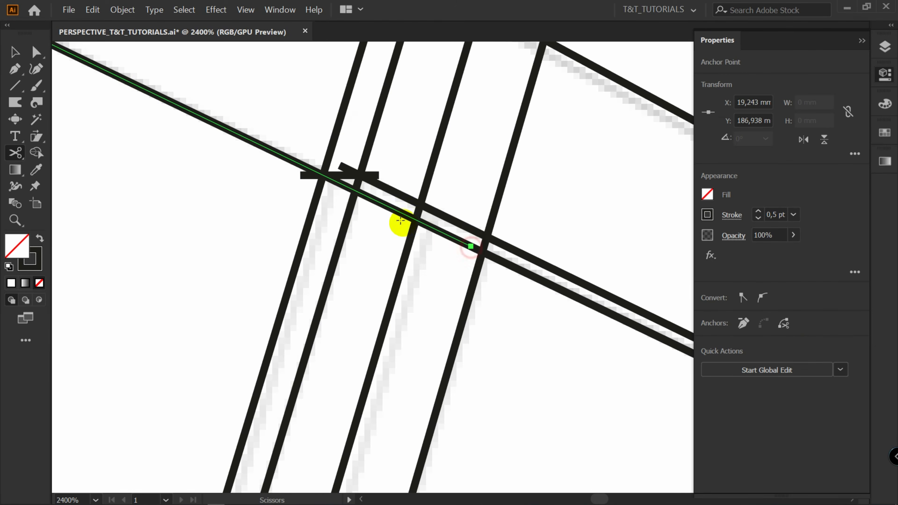
left_click(339, 181)
key("v")
left_click(394, 208)
key("Delete")
Cut two vertical lines at the converging line and delete their upper parts
scroll(400, 206, "down", 2)
key("c")
left_click(419, 325)
left_click(314, 272)
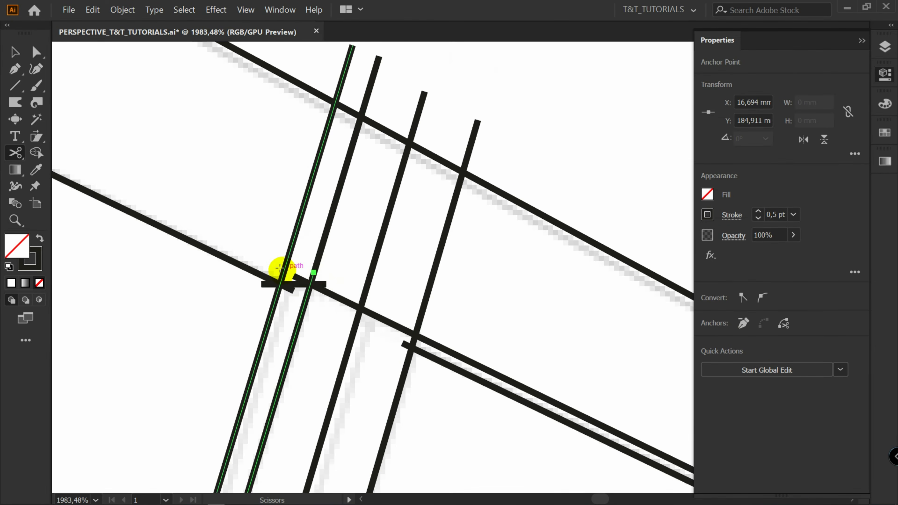
left_click(282, 270)
key("v")
left_click_drag(281, 239, 456, 233)
key("Delete")
Move the endpoint of the lower converging line back to the group of vertical lines on the left
scroll(336, 340, "down", 1)
left_click_drag(336, 340, 469, 332)
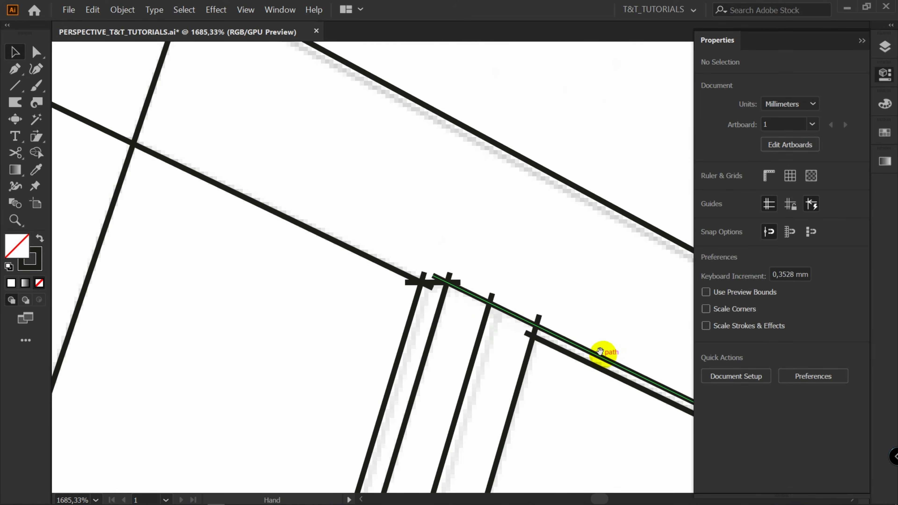
left_click_drag(600, 351, 477, 246)
left_click_drag(306, 246, 503, 244)
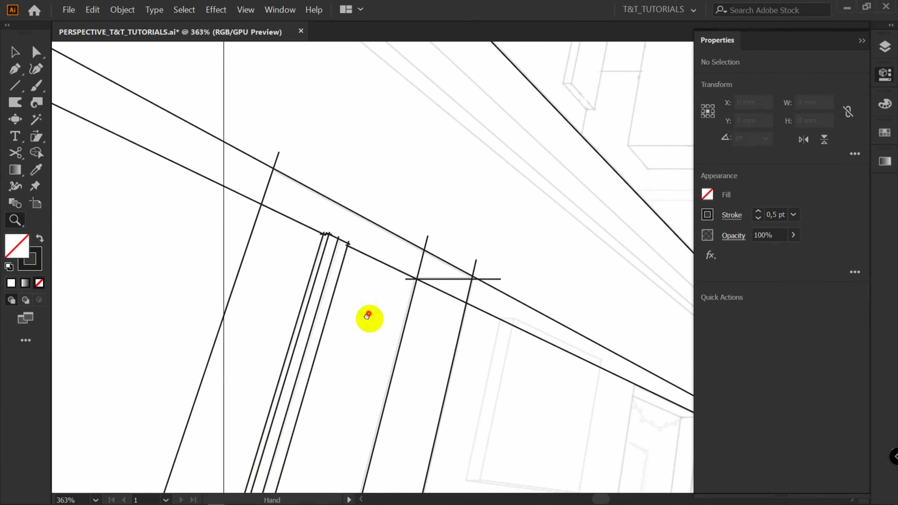
left_click_drag(368, 316, 488, 337)
key("v")
key("a")
key("z")
left_click_drag(136, 84, 622, 337)
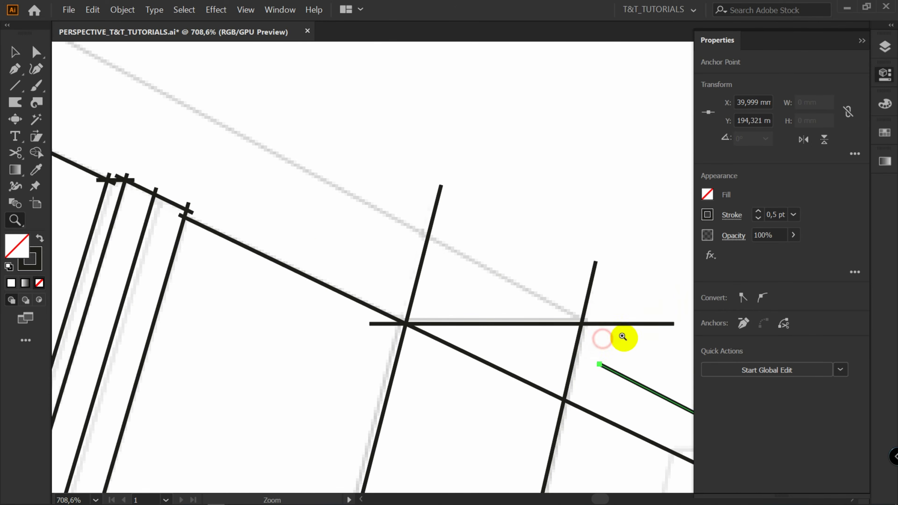
key("a")
left_click(599, 365)
left_click_drag(599, 366, 219, 138)
scroll(175, 109, "down", 5)
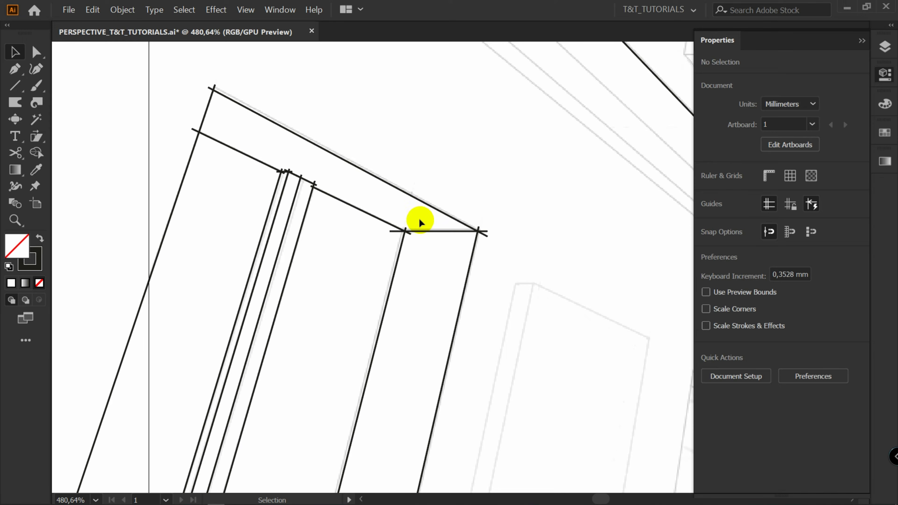
Inspect the joined line endpoints at the right intersection closely
key("a")
left_click_drag(386, 245, 414, 216)
key("z")
left_click_drag(413, 216, 485, 293)
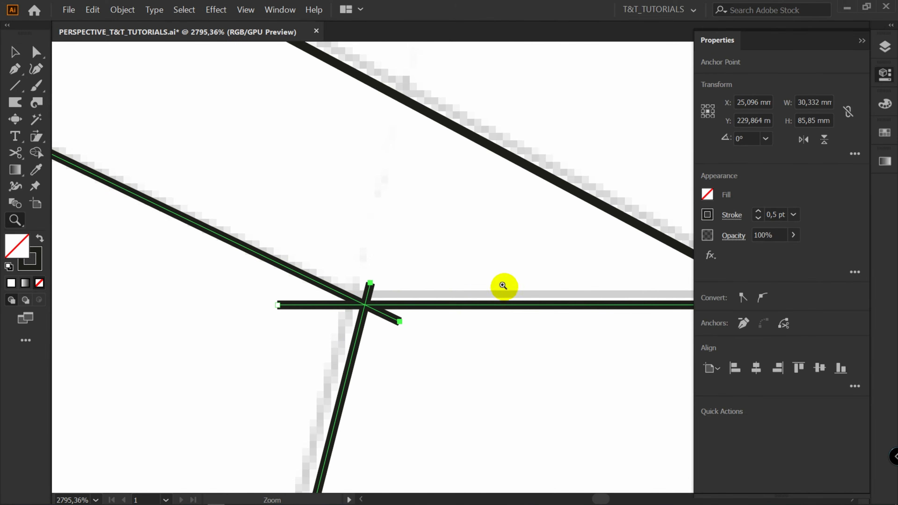
key("space")
left_click_drag(575, 263, 279, 262)
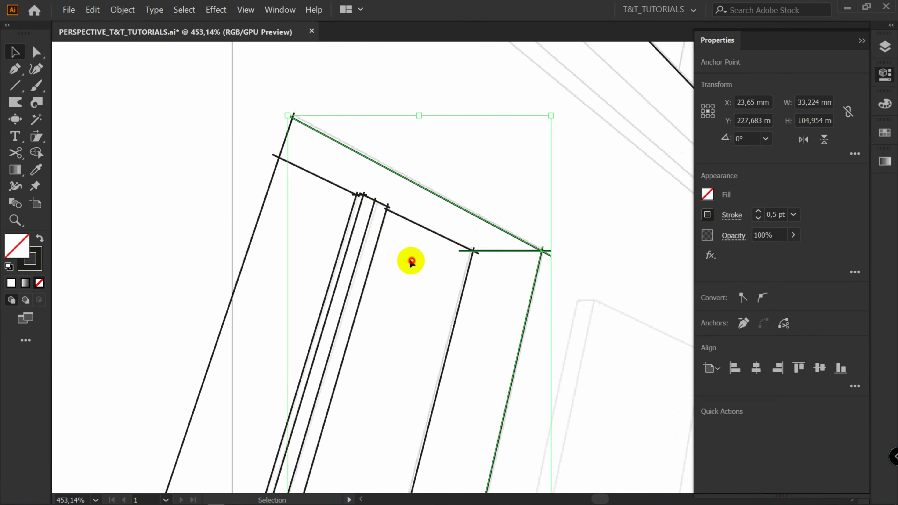
left_click(411, 261)
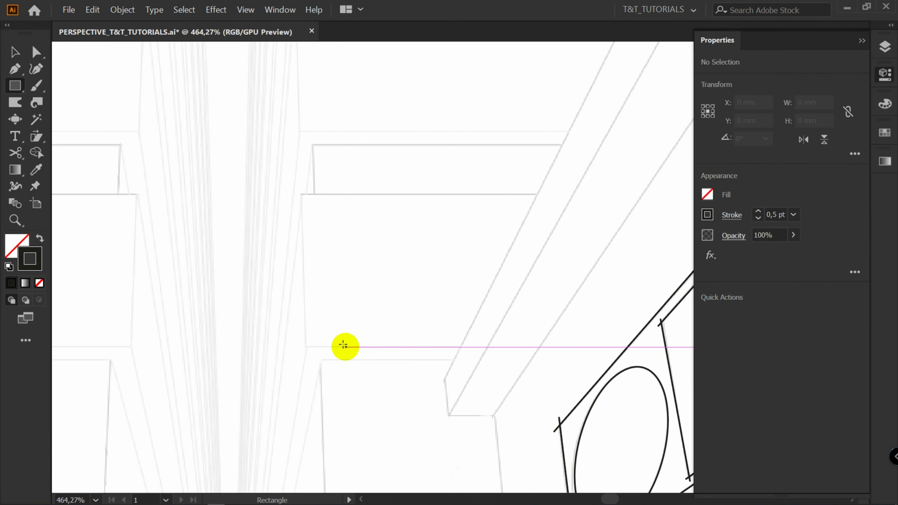
Draw a narrow rectangle about 6 × 19 mm over the building sketch, stack copies of it and group them
left_click_drag(344, 347, 371, 193)
key("v")
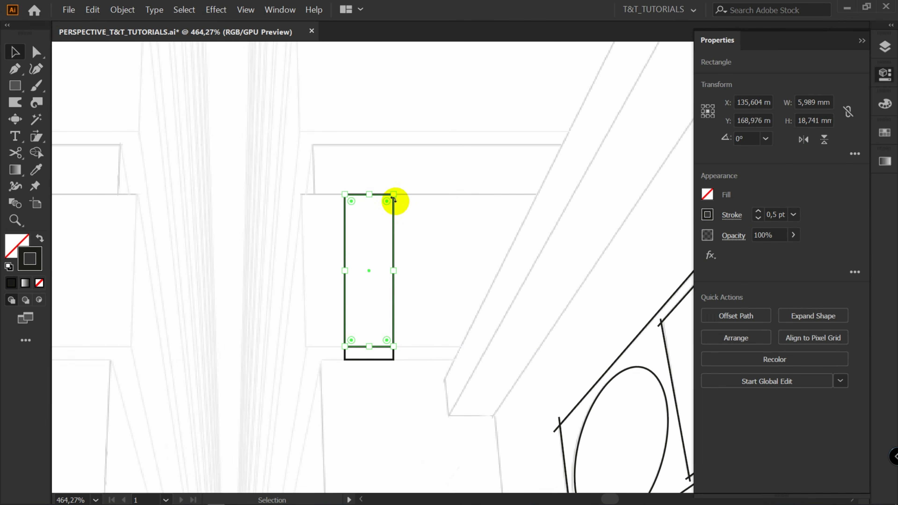
key("ctrl+c")
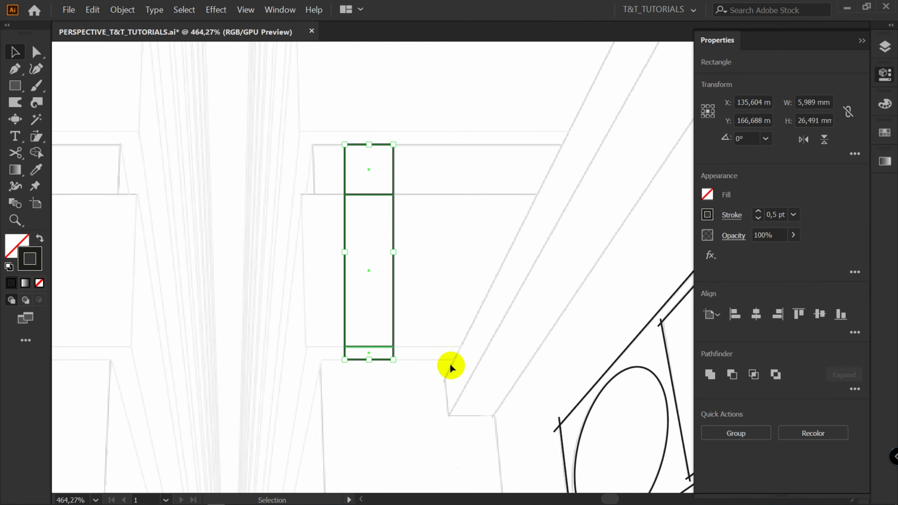
key("ctrl+c")
key("ctrl+g")
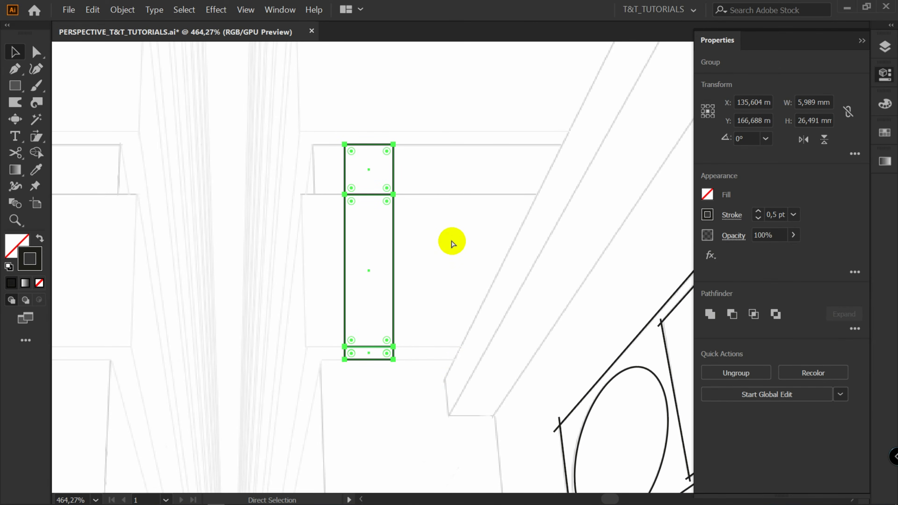
Drag a copy of the grouped rectangles upward, directly above the original
left_click_drag(412, 404, 415, 277)
left_click_drag(415, 280, 415, 274)
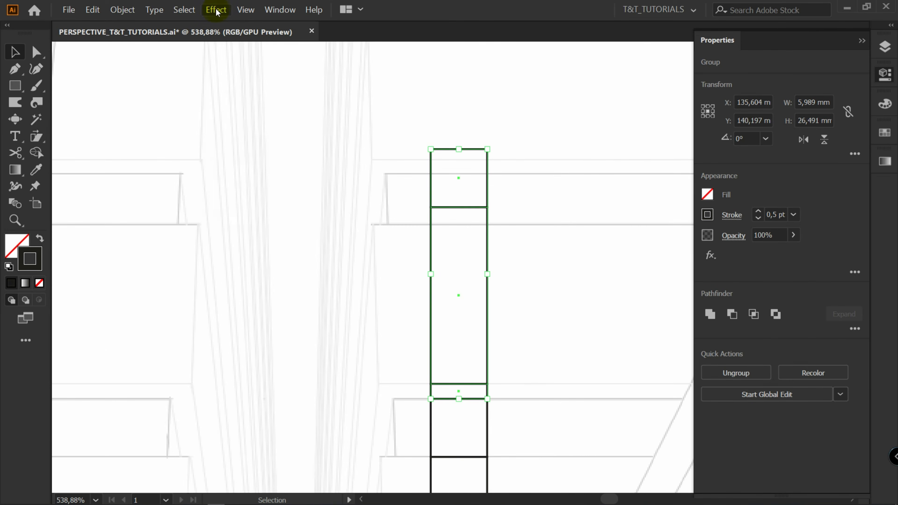
Apply a Transform effect scaling the rectangle group vertically to 90%, then expand its appearance
left_click(216, 9)
mouse_move(250, 90)
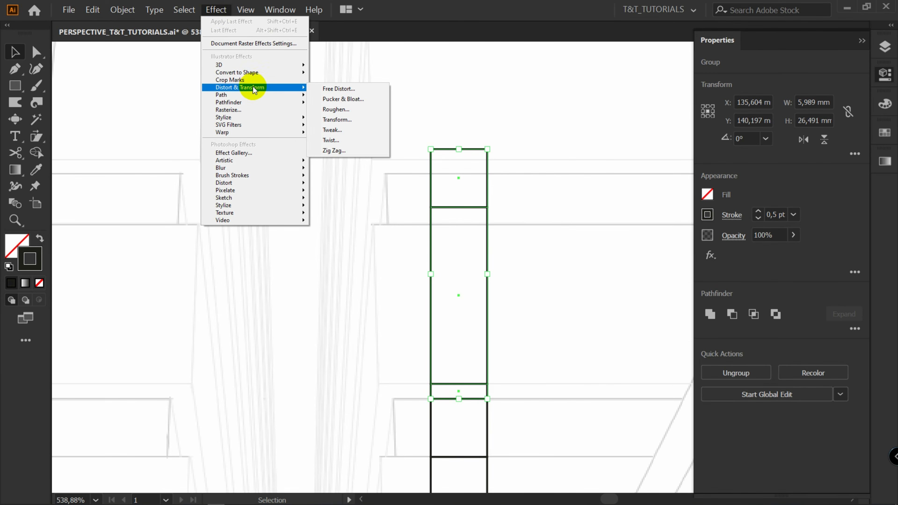
left_click(353, 120)
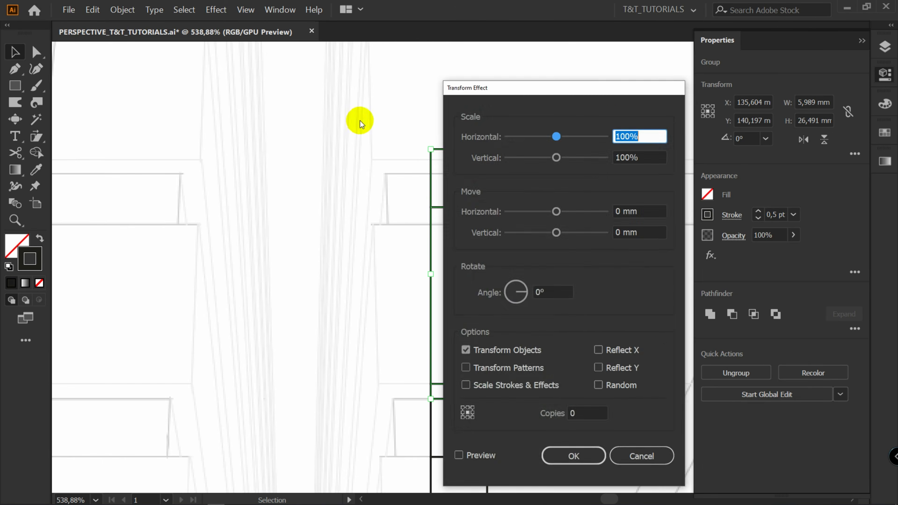
left_click(766, 122)
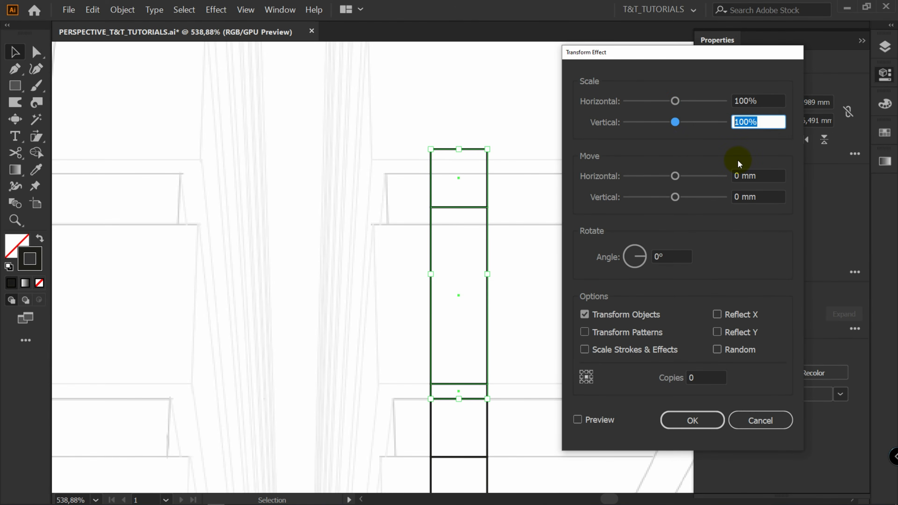
left_click(681, 420)
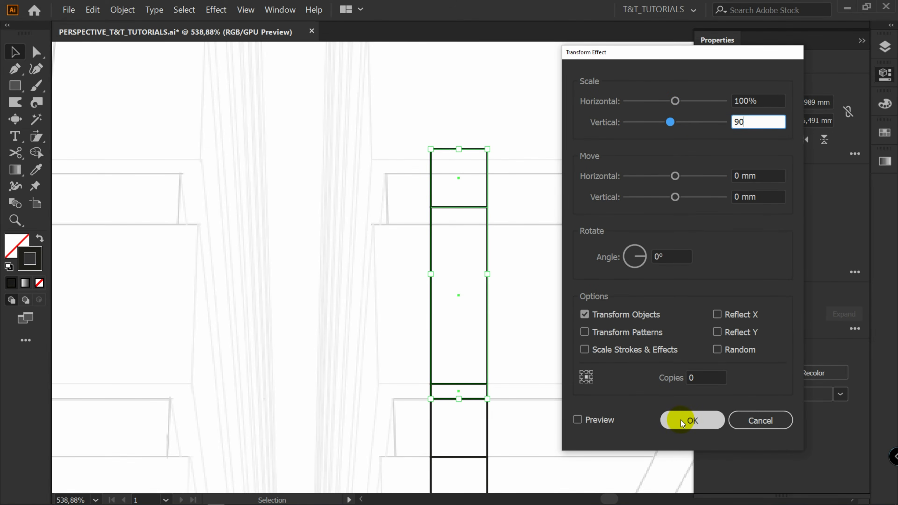
left_click(120, 11)
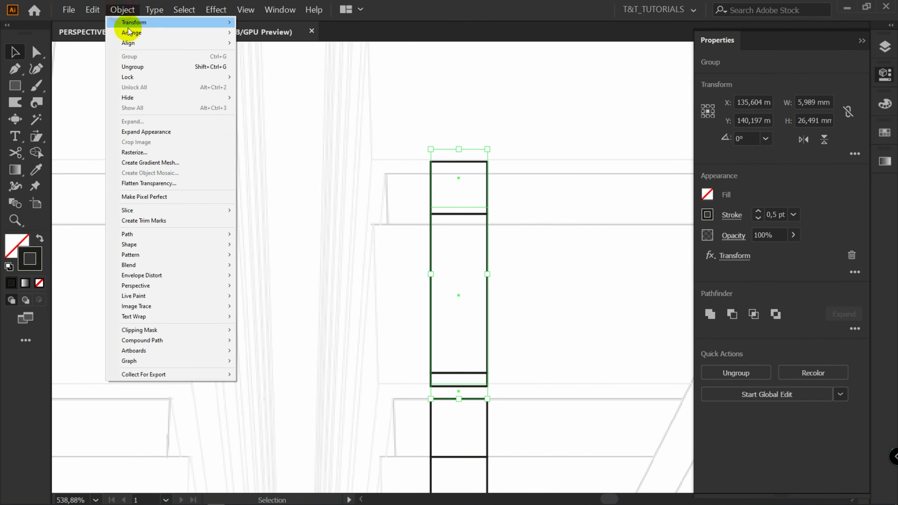
left_click(156, 131)
Draw two horizontal lines across the bottom of the stacked rectangles over the building sketch
scroll(483, 381, "up", 5)
left_click_drag(483, 381, 486, 395)
left_click_drag(444, 377, 491, 222)
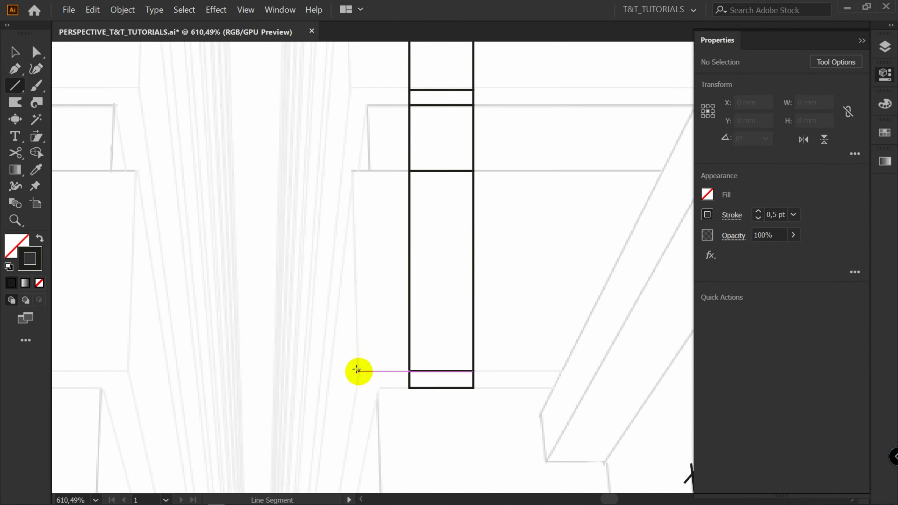
left_click_drag(357, 371, 575, 371)
left_click_drag(356, 388, 569, 384)
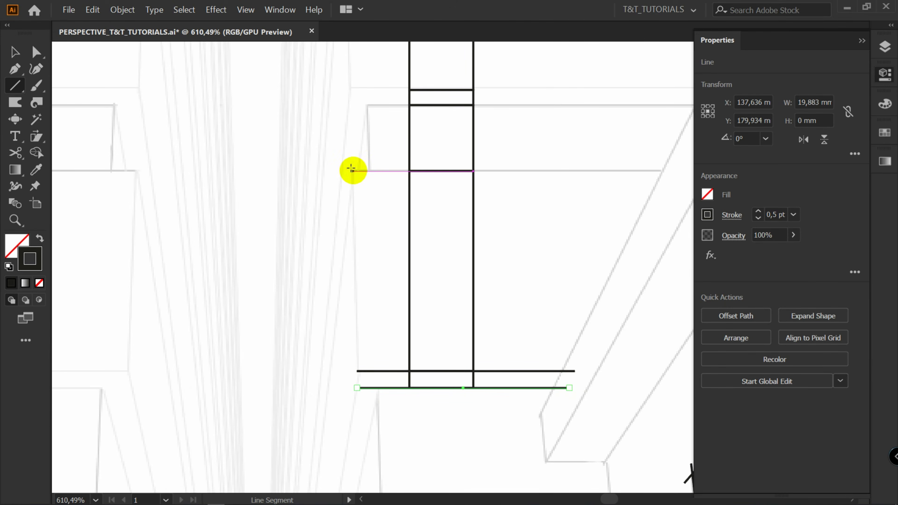
Draw a long horizontal line across the rectangles' upper section and add further guide lines over the building
left_click_drag(351, 169, 667, 173)
left_click_drag(359, 463, 427, 147)
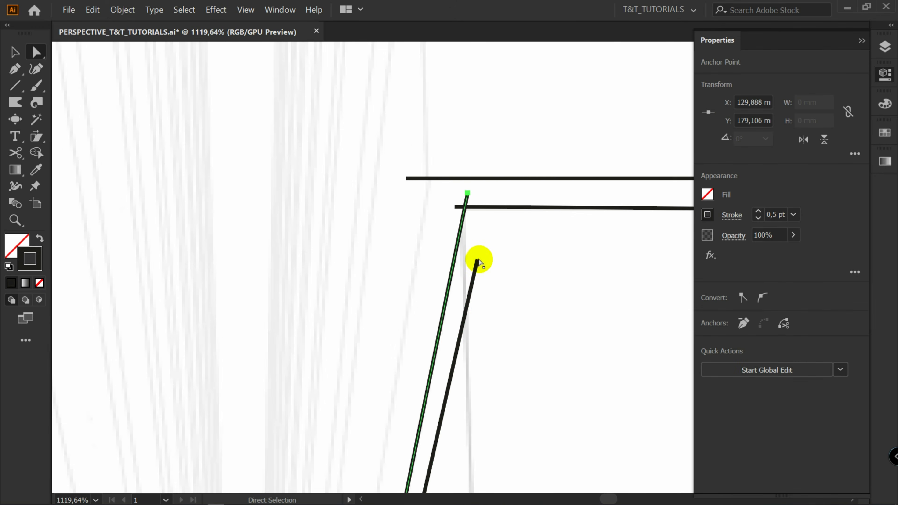
left_click_drag(479, 257, 403, 177)
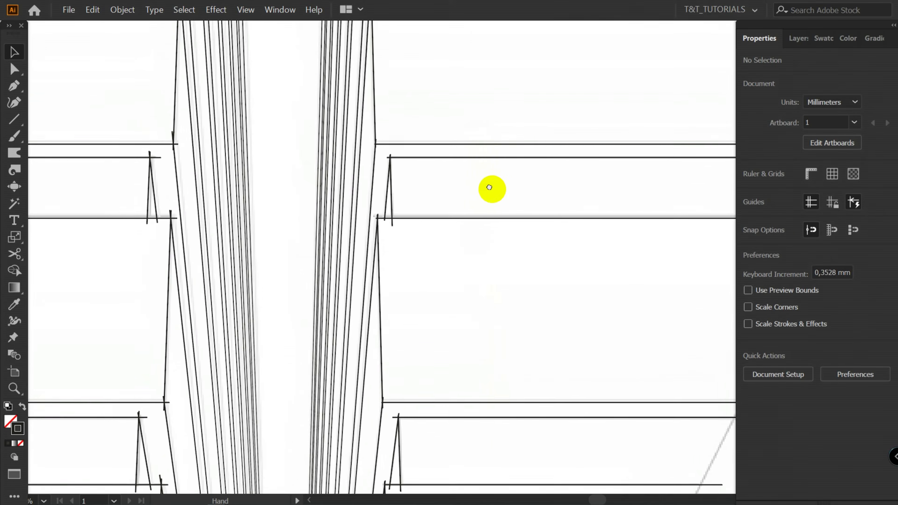
left_click_drag(489, 186, 494, 344)
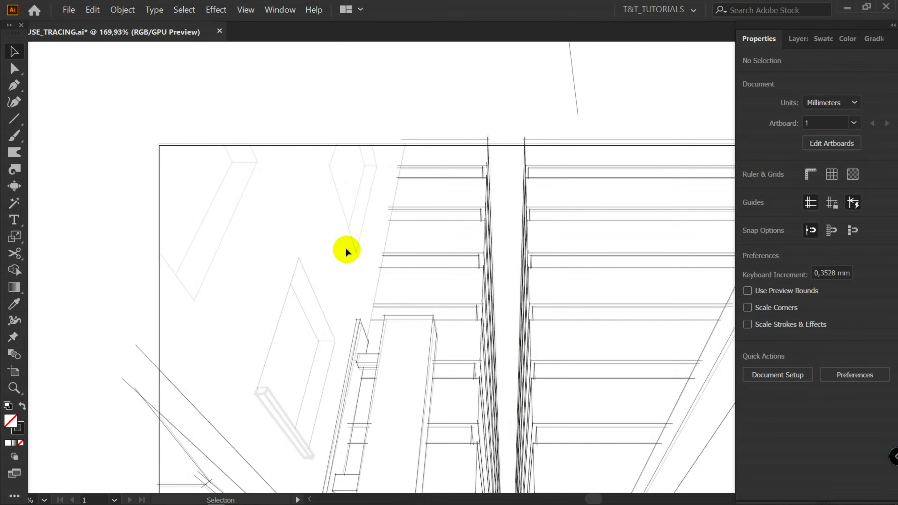
Select all the drawn tracing lines in the second document and hide them
left_click_drag(385, 347, 340, 236)
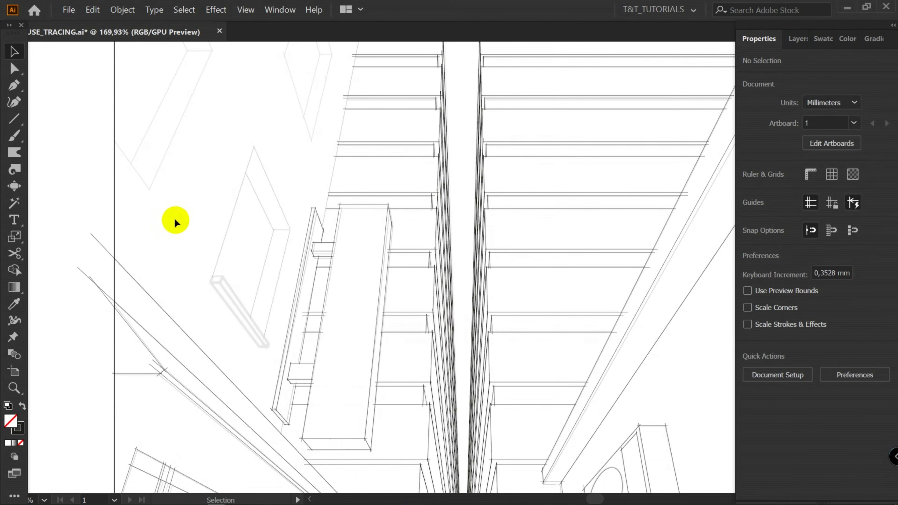
key("a")
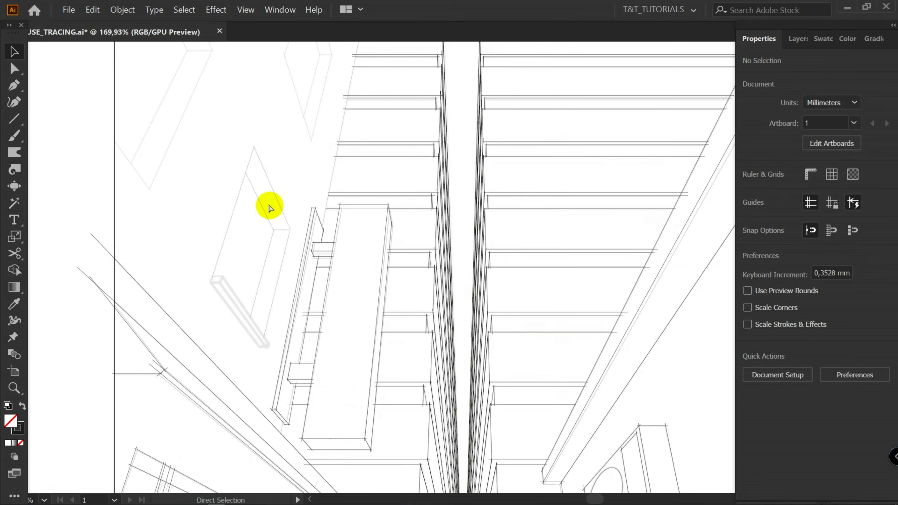
key("ctrl+a")
key("v")
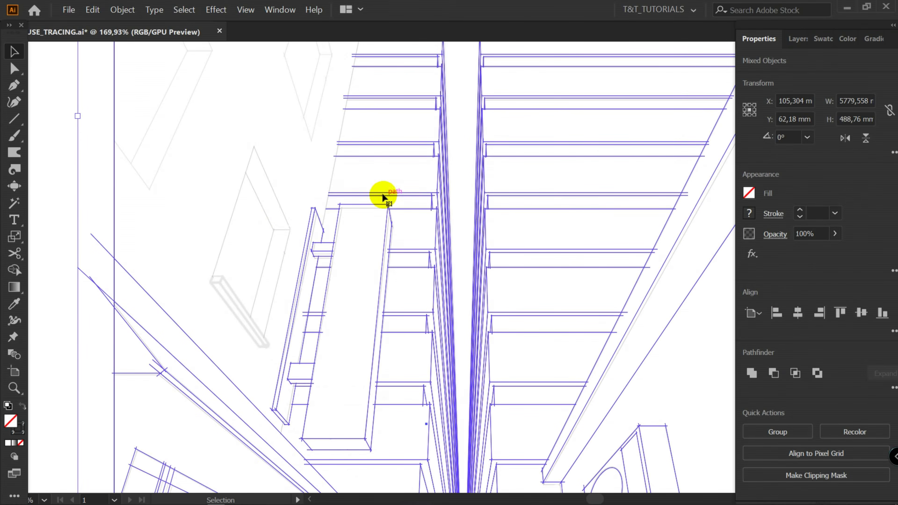
key("a")
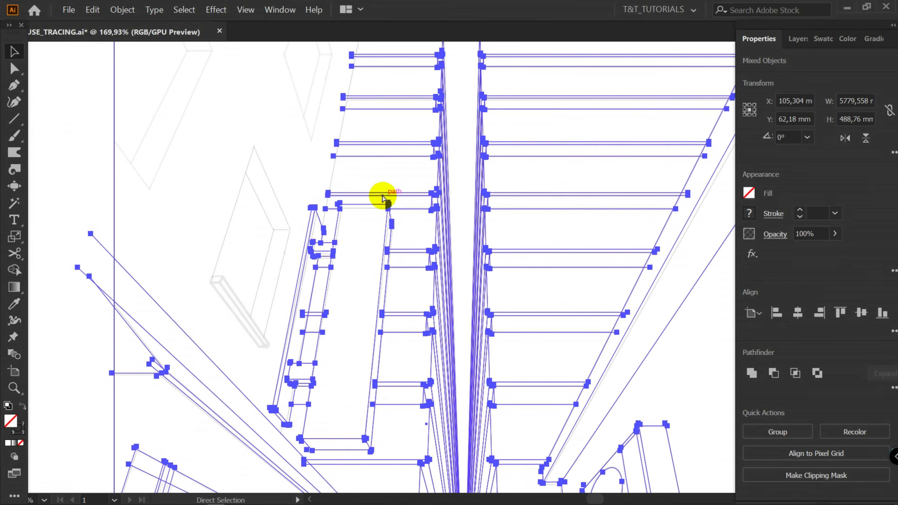
key("v")
key("ctrl+shift+a")
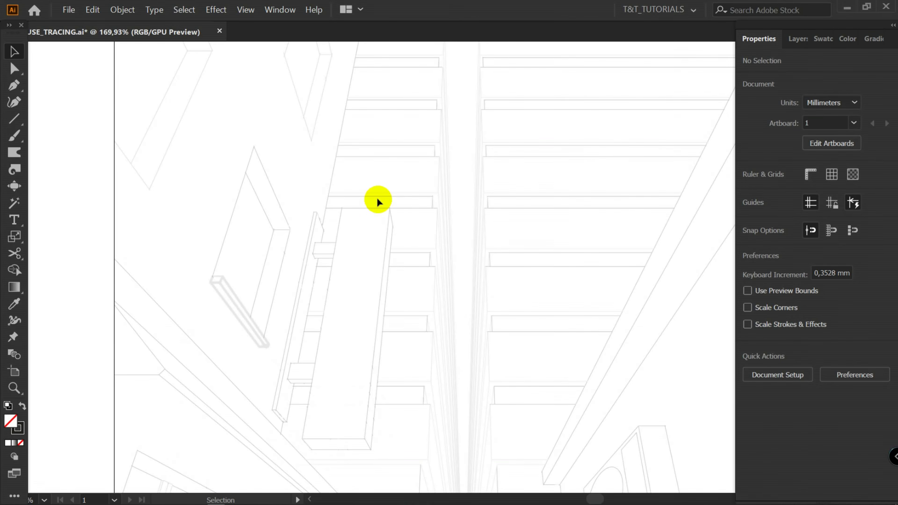
key("a")
key("alt")
key("ctrl+alt+3")
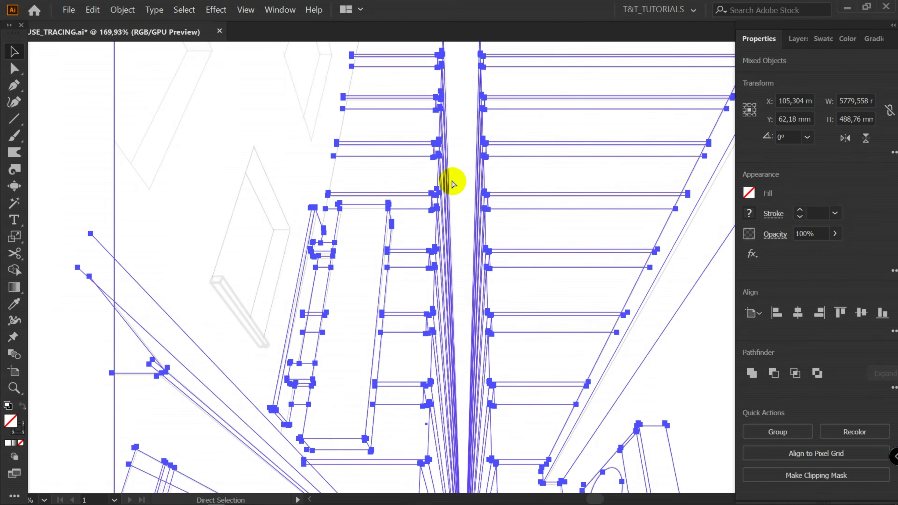
key("ctrl+3")
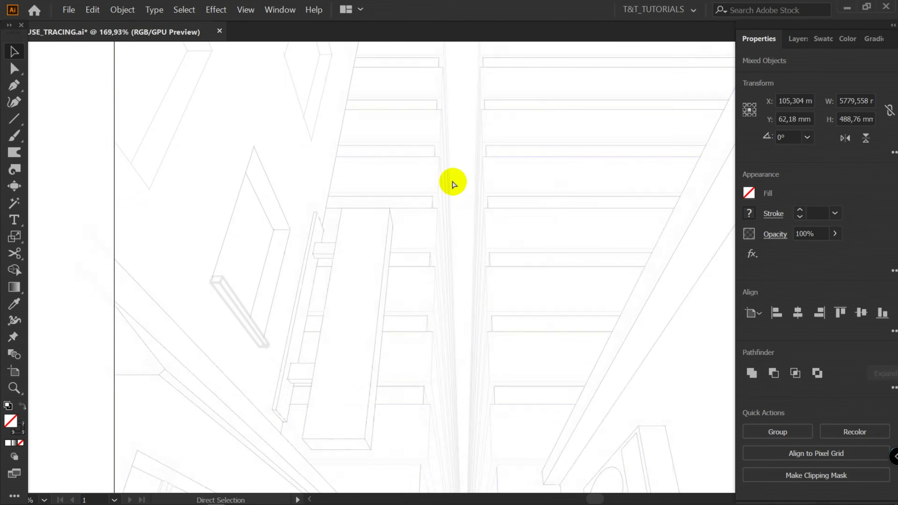
Draw perspective lines from the lower vanishing point and from the upper vanishing point toward the sketch
mouse_move(487, 435)
left_mouse_down()
mouse_move(367, 113)
mouse_move(335, 76)
left_mouse_up()
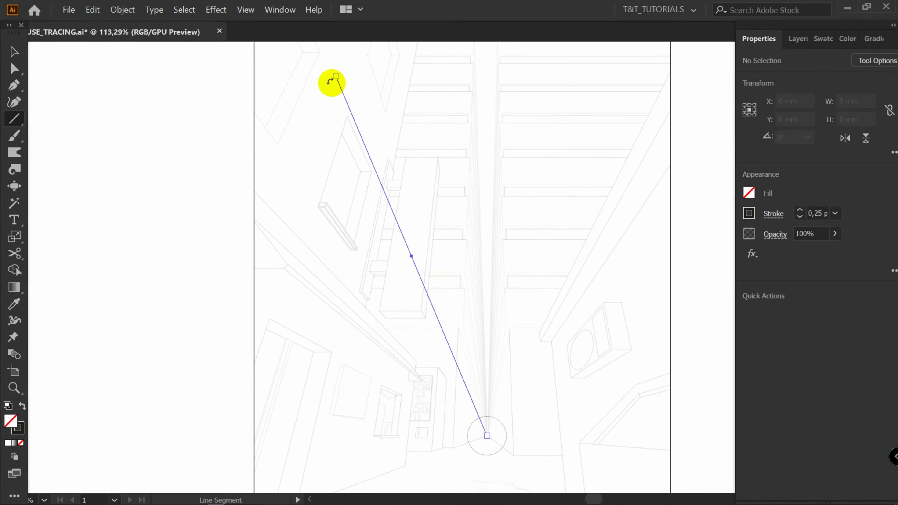
left_click_drag(479, 88, 411, 310)
scroll(411, 309, "down", 5)
left_click_drag(414, 99, 334, 369)
key("a")
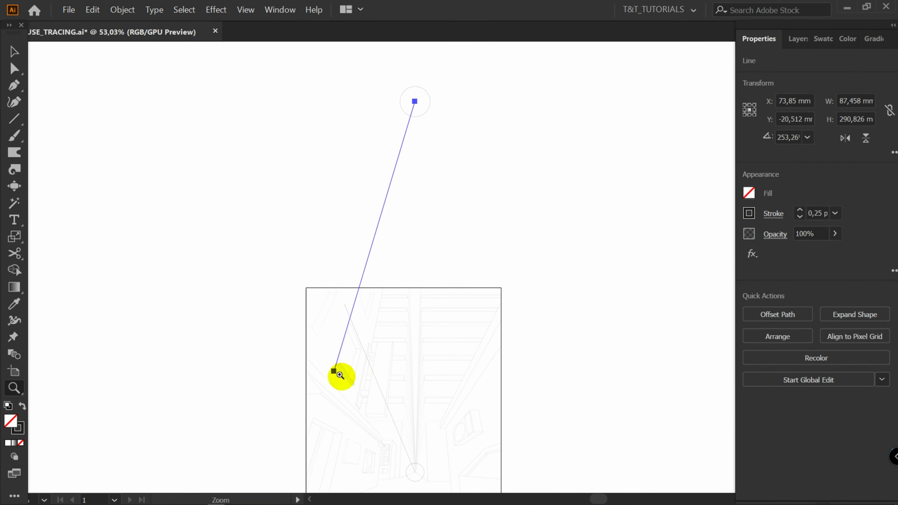
Duplicate converging lines in place and adjust their endpoints to fit the edges of the box on the left wall
scroll(334, 370, "up", 6)
left_click_drag(303, 335, 352, 480)
left_click_drag(286, 418, 207, 341)
left_click_drag(324, 167, 329, 169)
left_click_drag(322, 374, 293, 260)
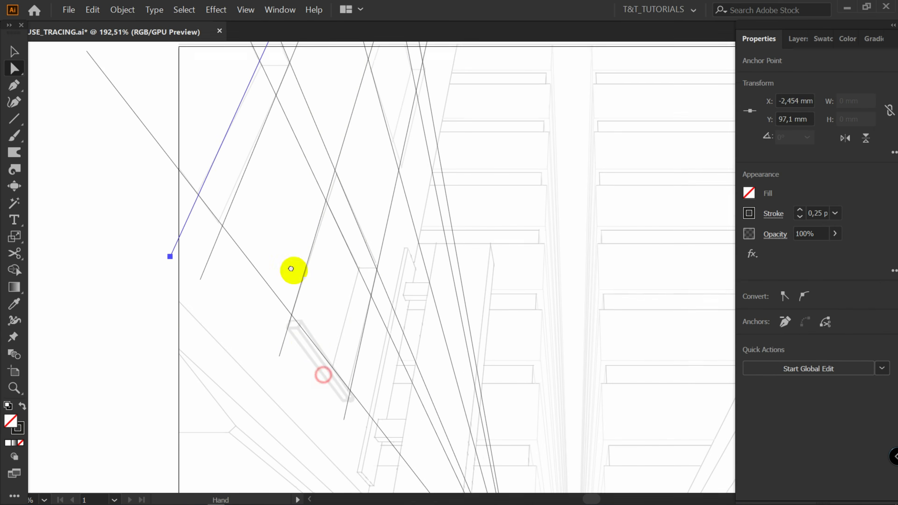
left_click(278, 345)
key("ctrl+c")
key("ctrl+f")
left_click_drag(279, 345, 322, 398)
left_click_drag(394, 172, 362, 282)
left_click_drag(327, 257, 342, 198)
key("v")
left_click(323, 334)
scroll(323, 335, "up", 7)
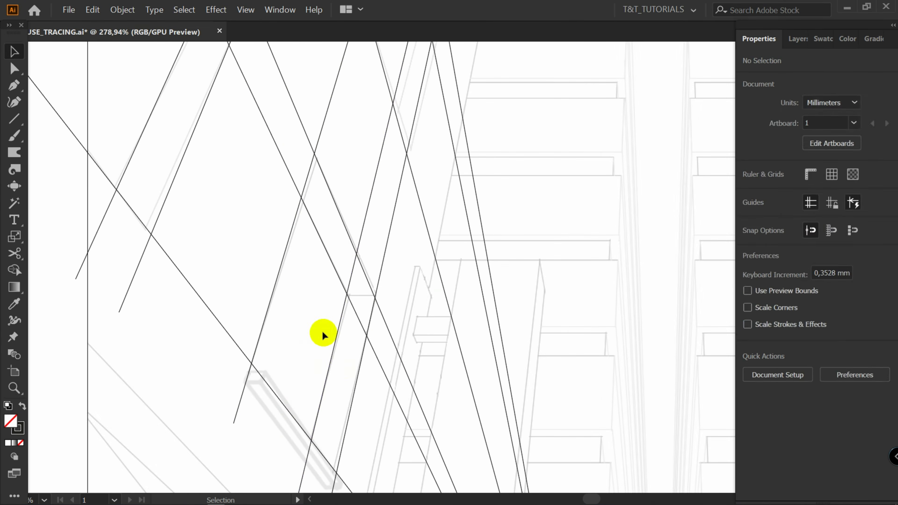
Draw a horizontal line from the intersection of two converging lines and add another slanted line
key("backslash")
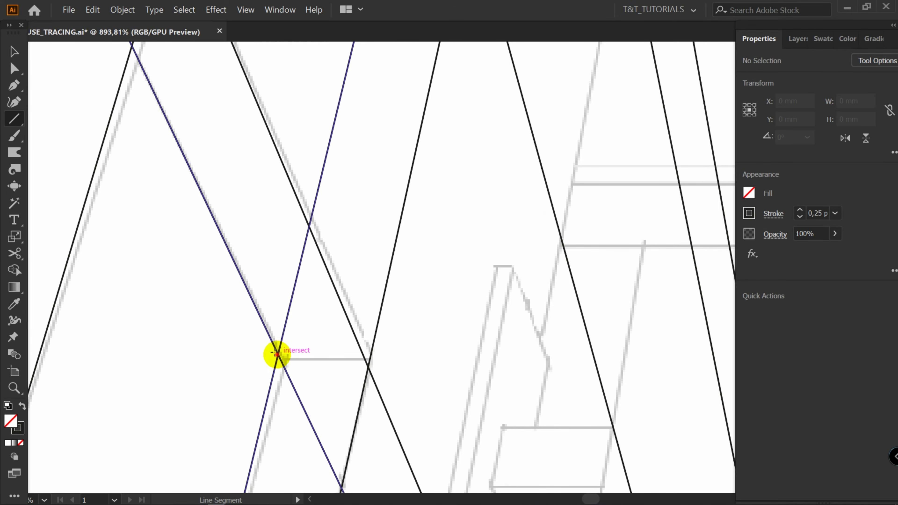
left_click_drag(277, 352, 407, 354)
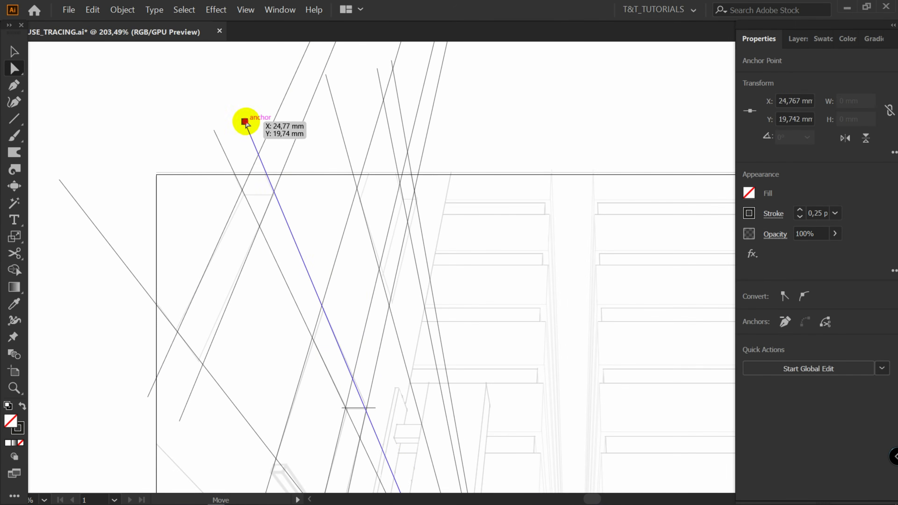
left_click_drag(246, 122, 376, 417)
Extend a converging line by dragging its upper endpoint further up and out
key("z")
left_click(358, 422)
key("a")
left_click_drag(426, 382, 390, 341)
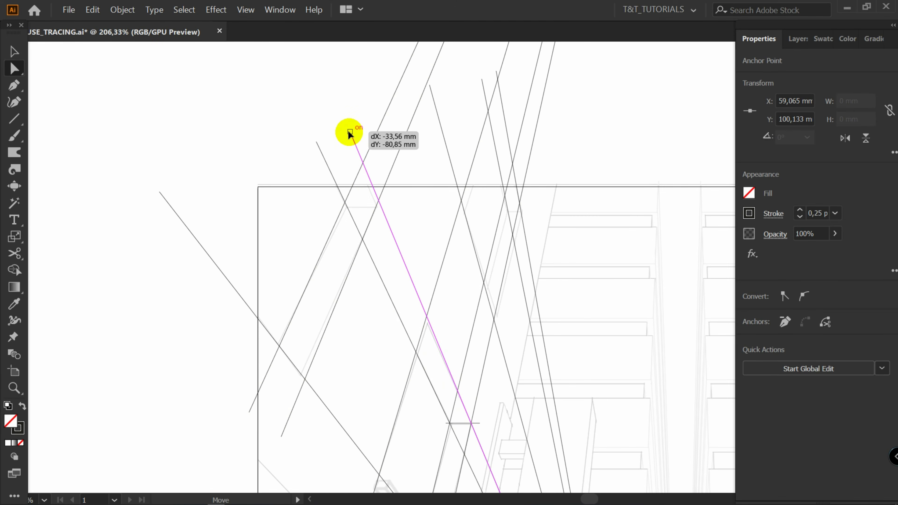
left_click_drag(349, 133, 350, 133)
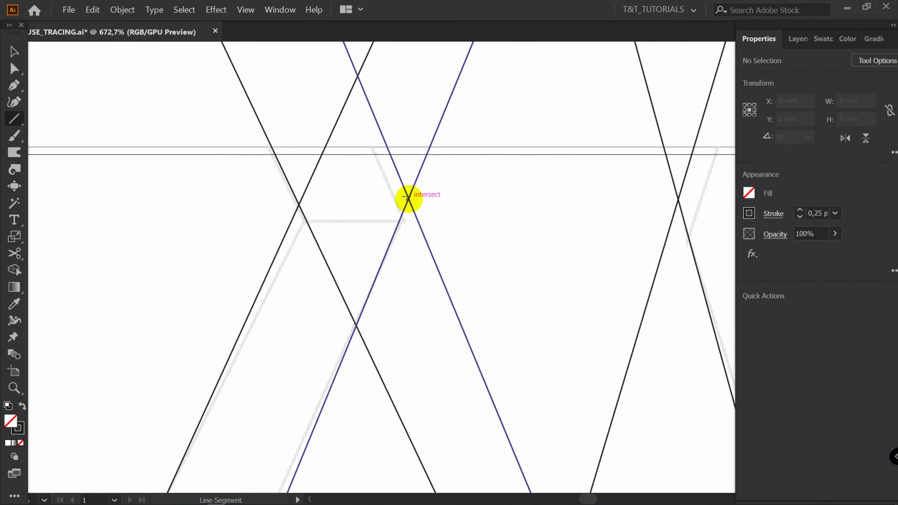
Draw a horizontal line about 11 mm long leftward from the intersection, and delete an extra line
left_click_drag(407, 197, 279, 194)
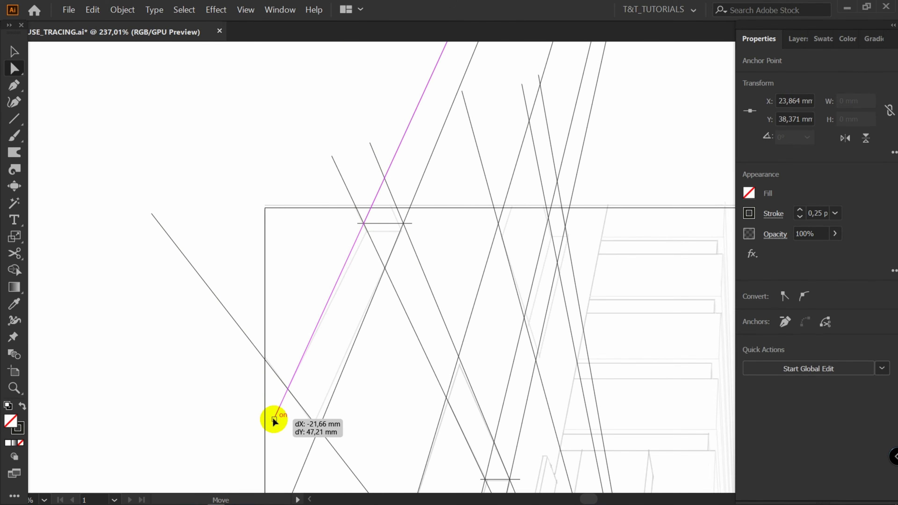
left_click_drag(270, 421, 271, 421)
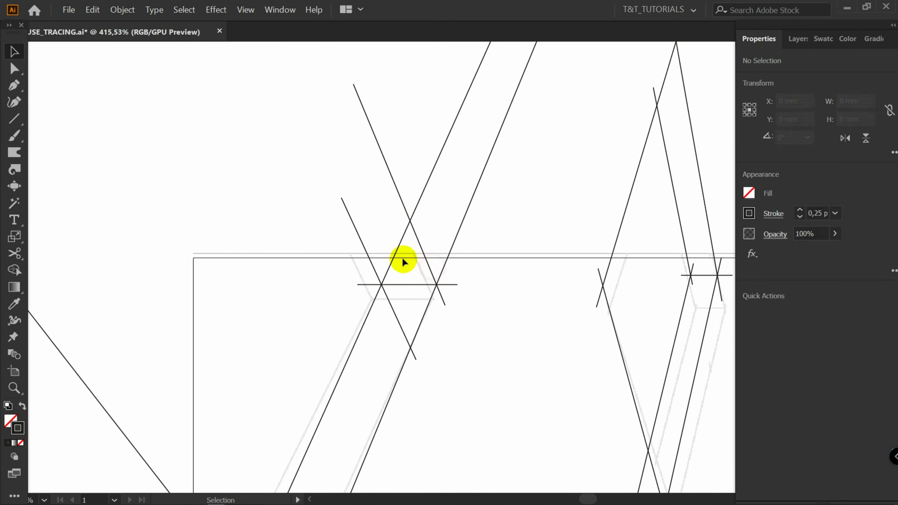
left_click(385, 270)
key("Delete")
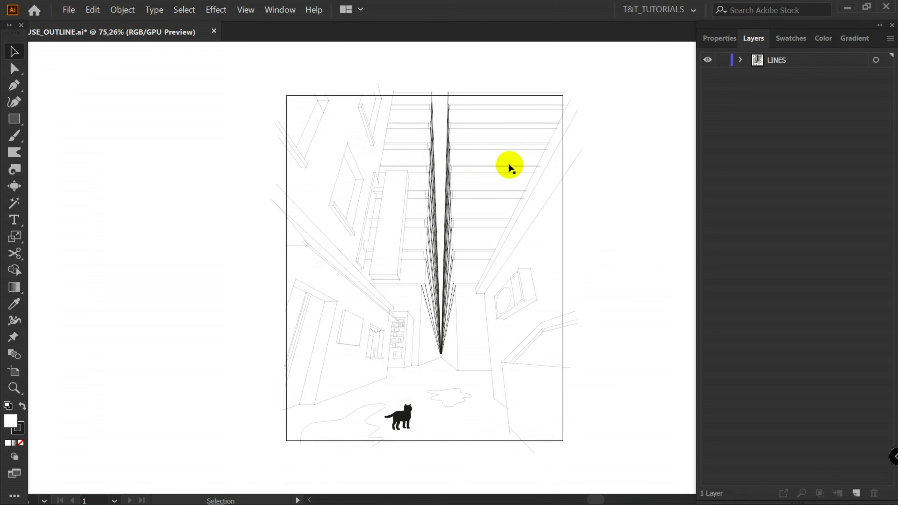
Draw an unfilled rectangle tracing the artboard edges in the outline document
key("m")
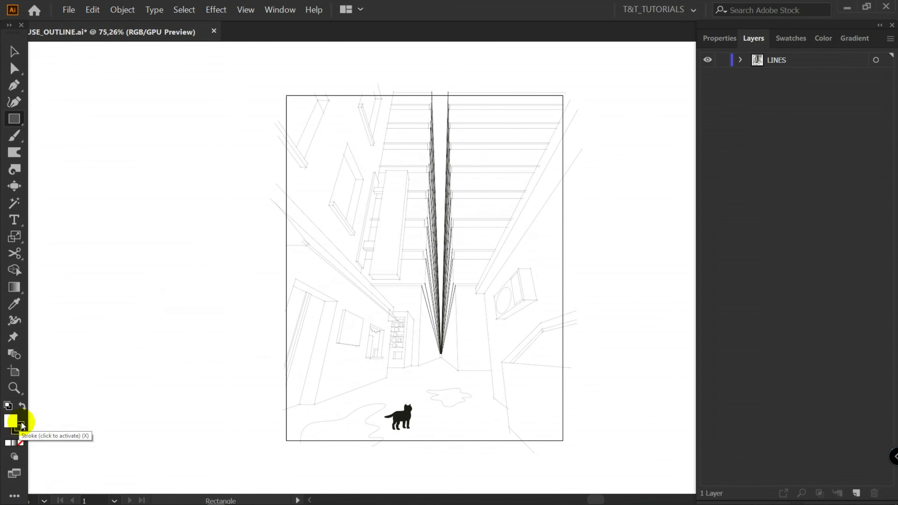
left_click(22, 443)
left_click_drag(286, 96, 562, 441)
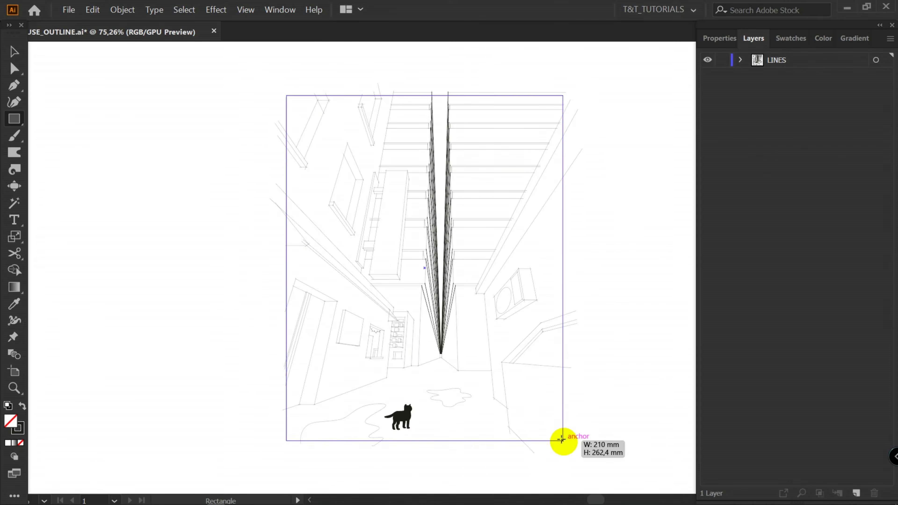
key("v")
Duplicate the LINES layer, hide the copy and select the original LINES layer
left_click(786, 87)
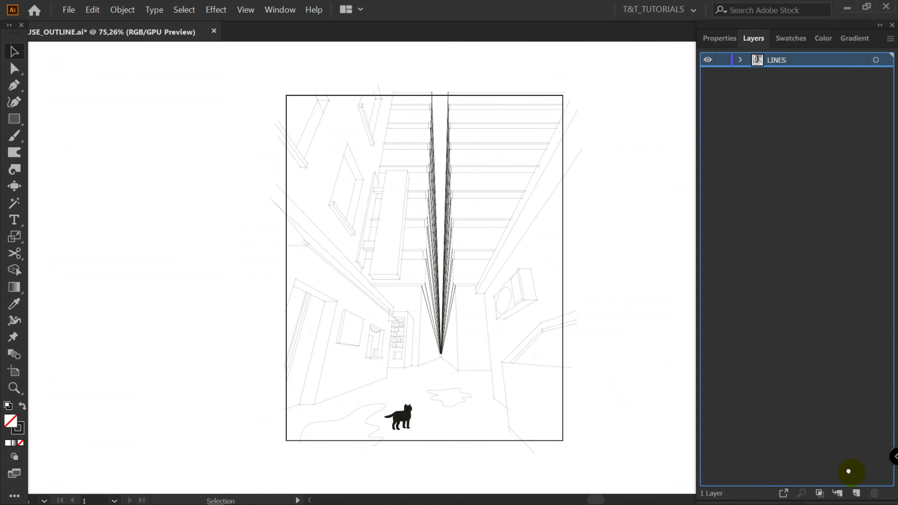
left_click_drag(855, 492, 856, 492)
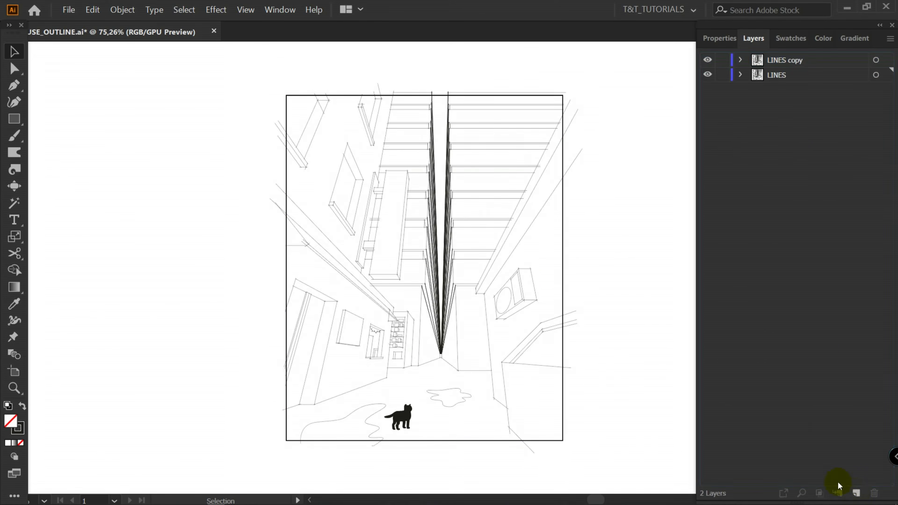
left_click(707, 60)
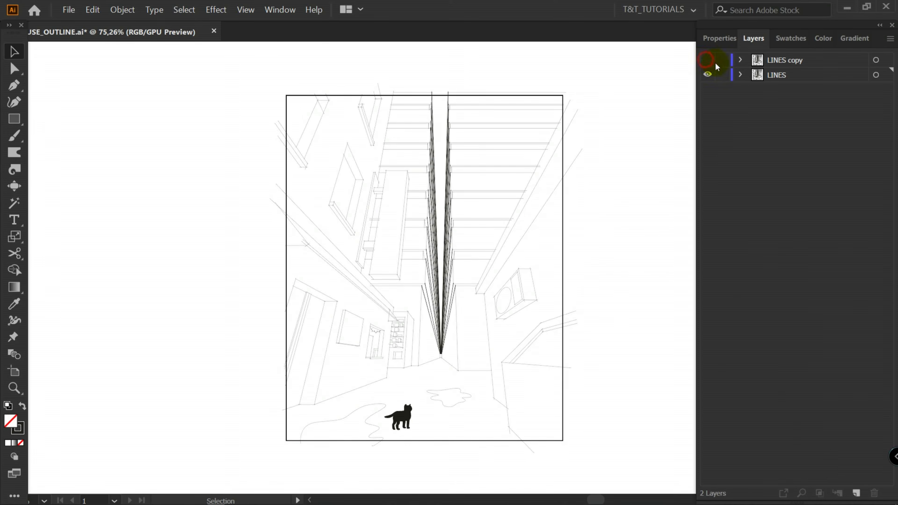
left_click(784, 78)
Draw a rectangle slightly larger than the artboard and fill it with magenta from the swatches
key("m")
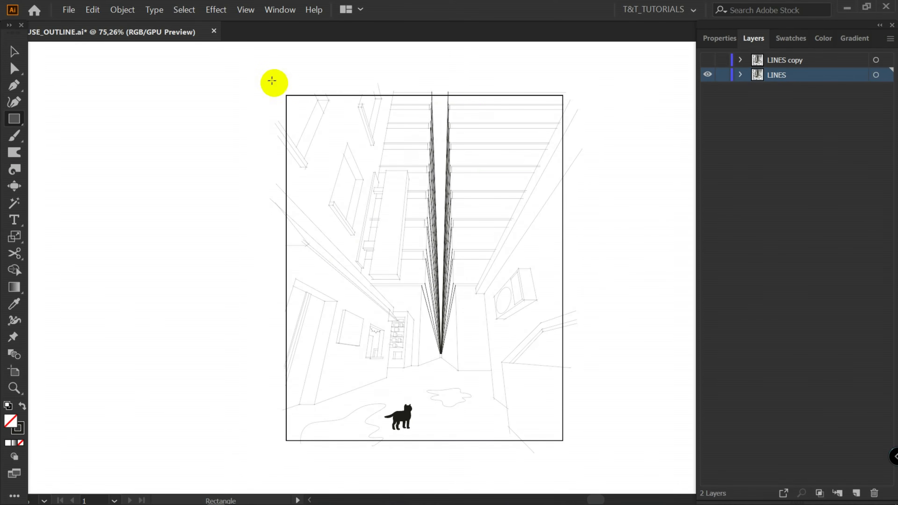
mouse_move(268, 78)
left_mouse_down()
mouse_move(400, 186)
mouse_move(596, 431)
mouse_move(580, 462)
left_mouse_up()
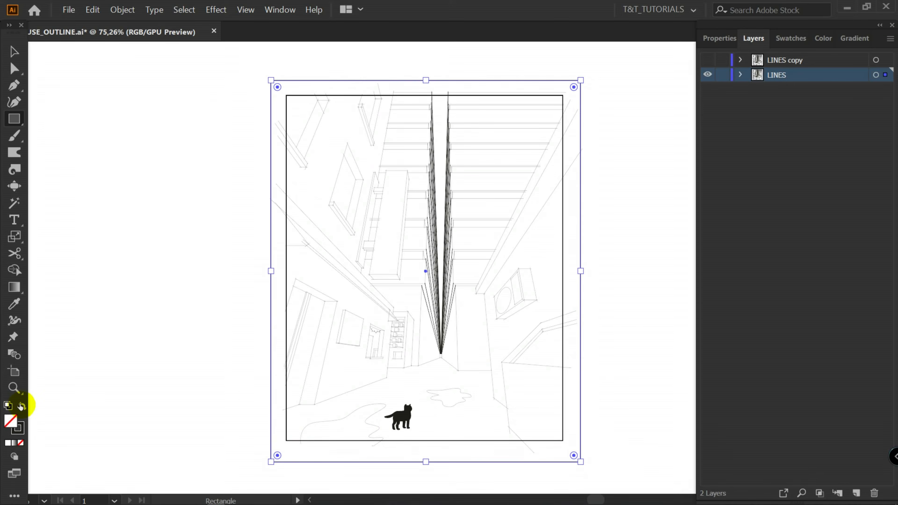
left_click(21, 406)
left_click(786, 38)
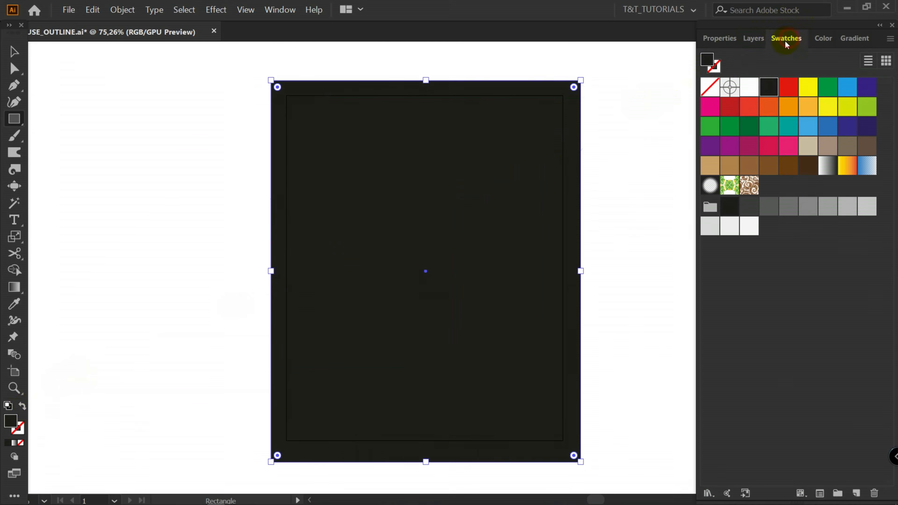
left_click(710, 107)
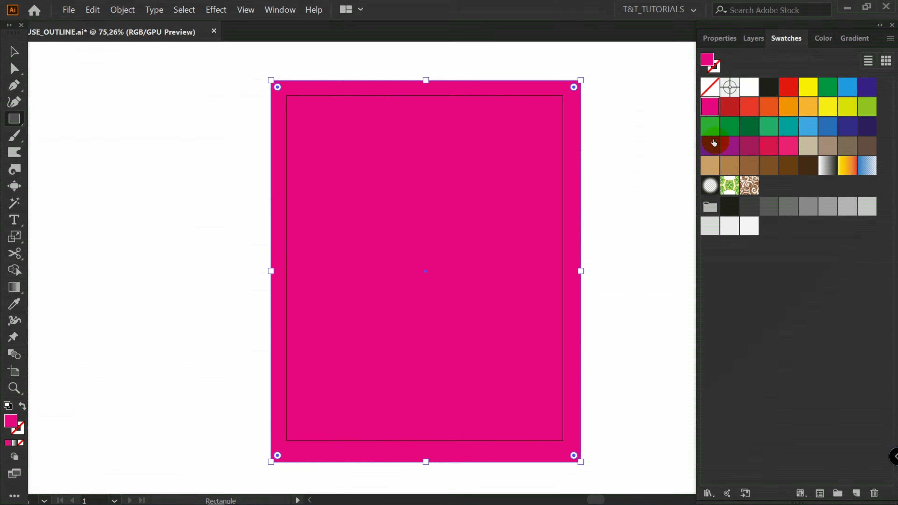
Send the magenta rectangle to the back of the LINES layer, behind the line drawing
left_click(754, 38)
key("v")
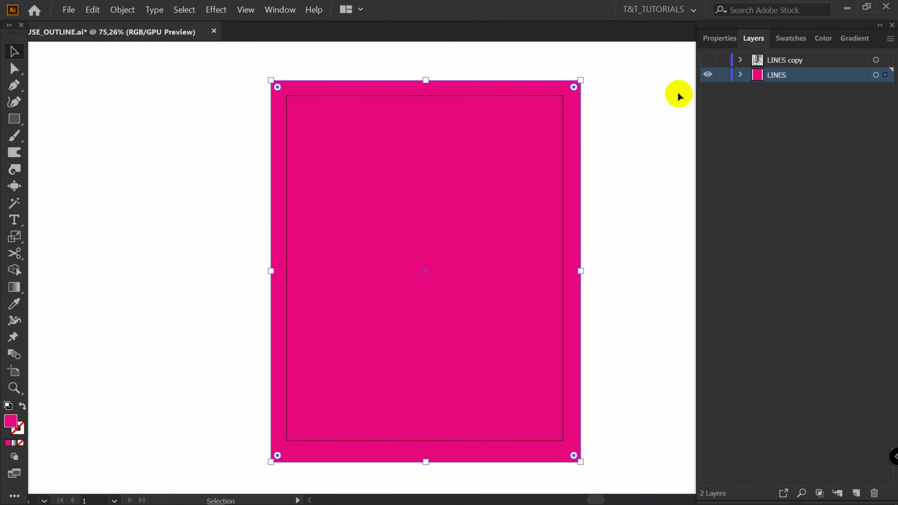
key("ctrl")
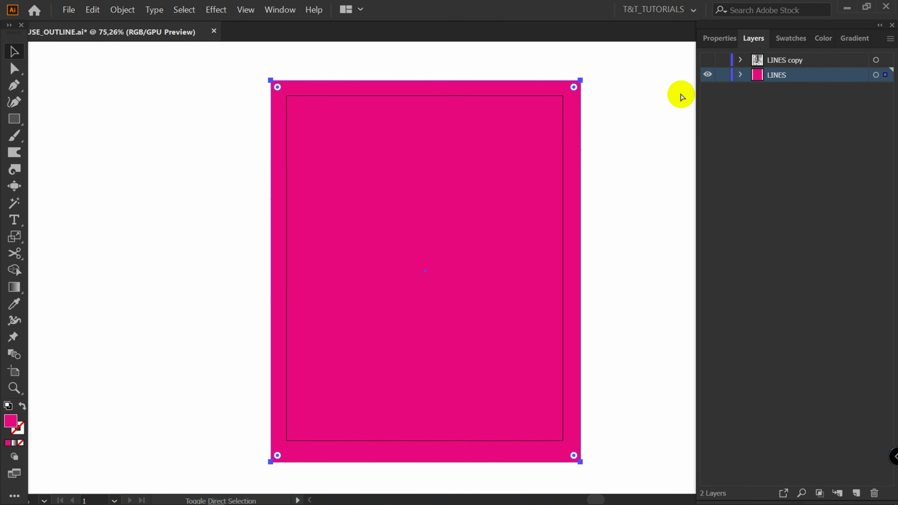
left_click(572, 89)
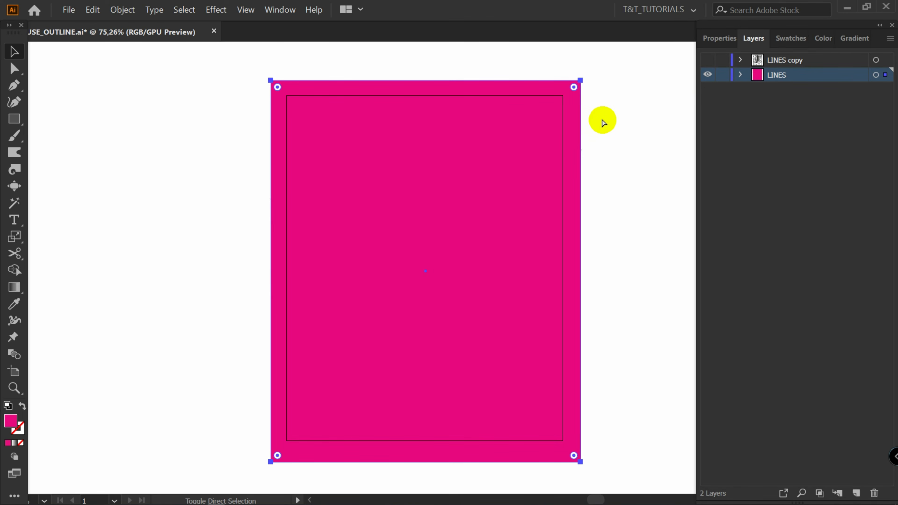
key("ctrl+shift+bracketleft")
left_click(638, 116)
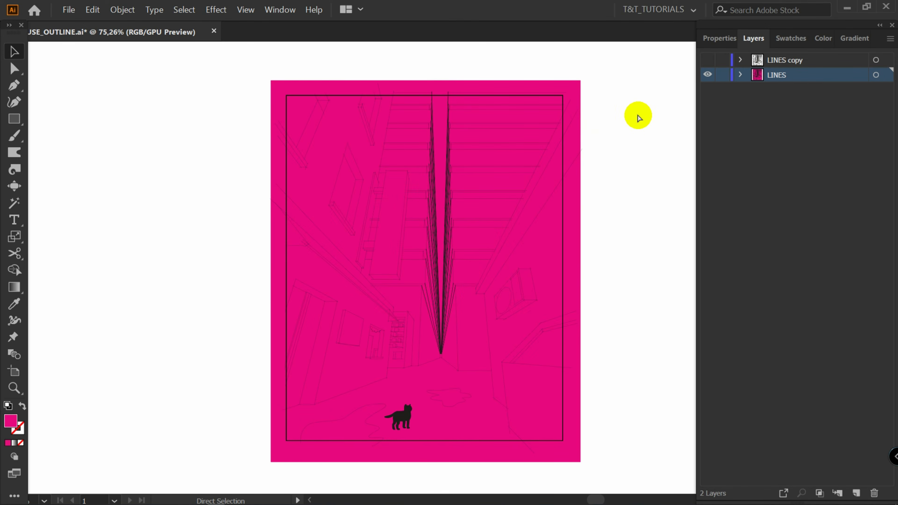
Select all artwork on the LINES layer and split it into separate shapes with the Pathfinder Divide command
key("ctrl+a")
key("v")
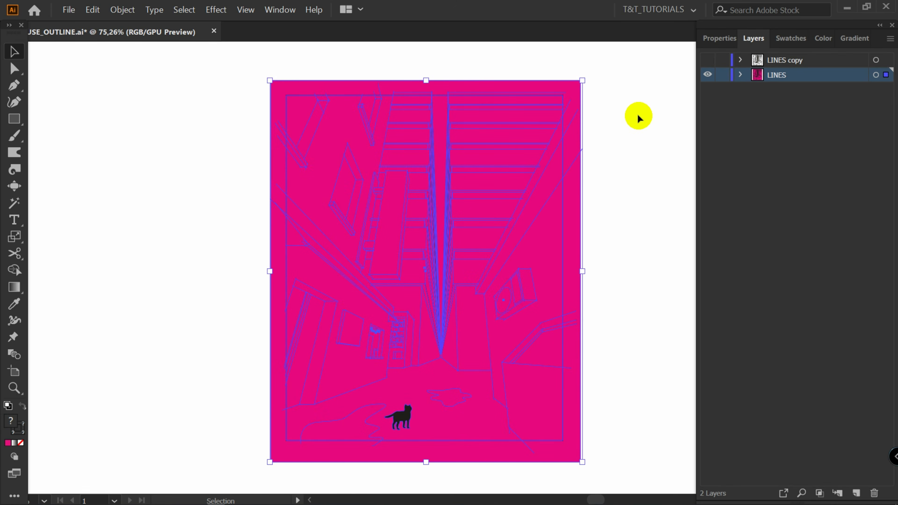
left_click(719, 42)
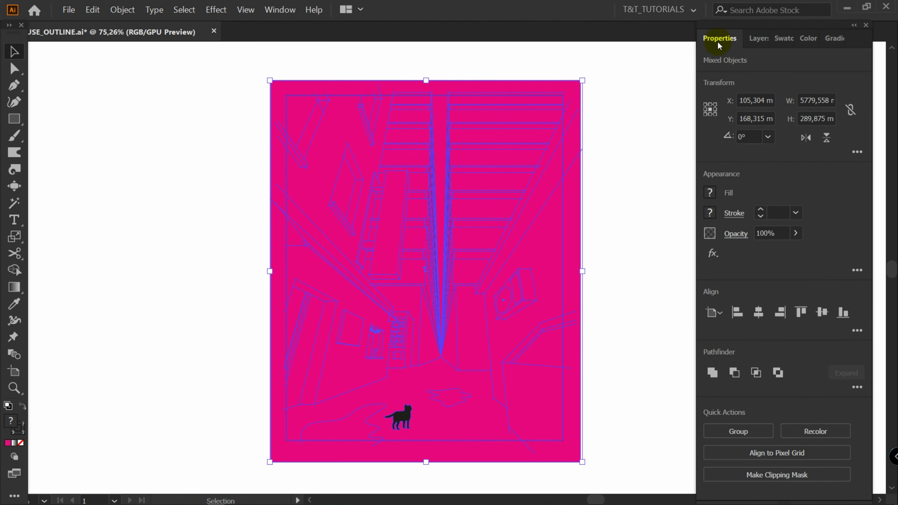
left_click(858, 388)
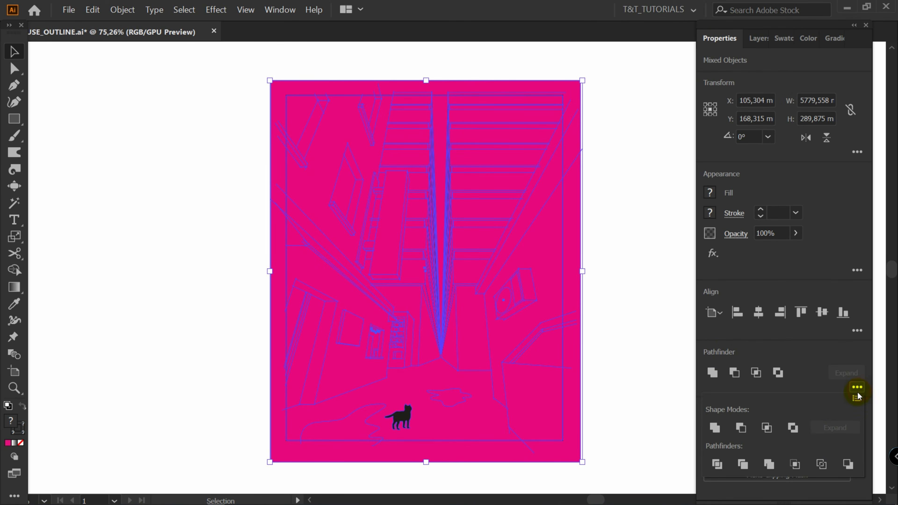
left_click(718, 465)
left_click(610, 173)
left_click(541, 180)
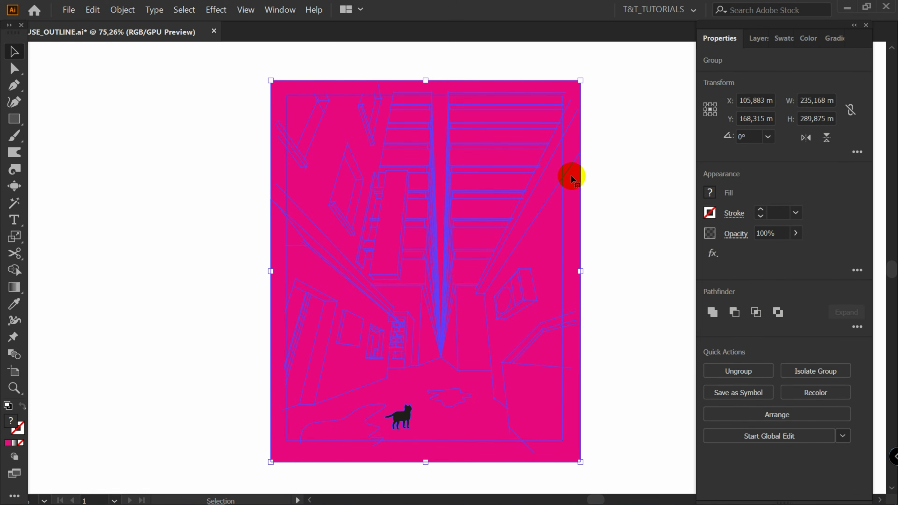
Ungroup the divided shapes and clear the selection
key("a")
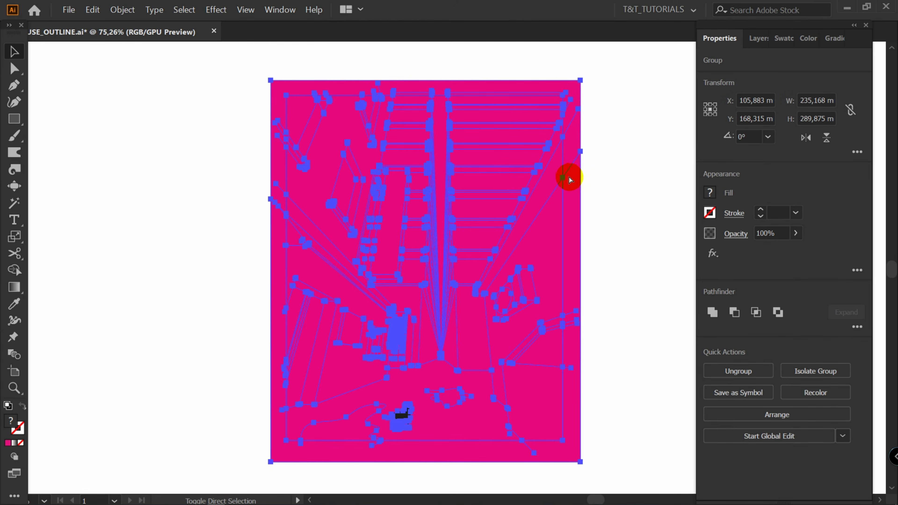
key("ctrl+shift+g")
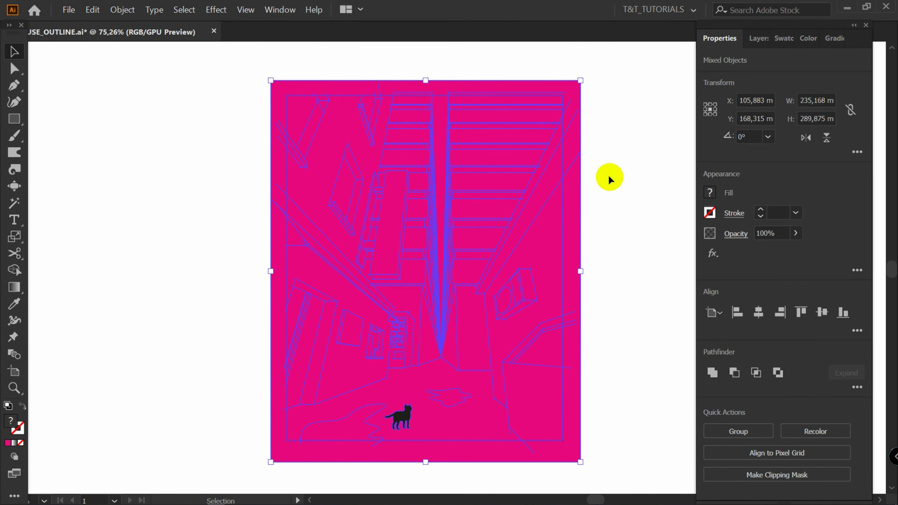
left_click(608, 178)
left_click(413, 164)
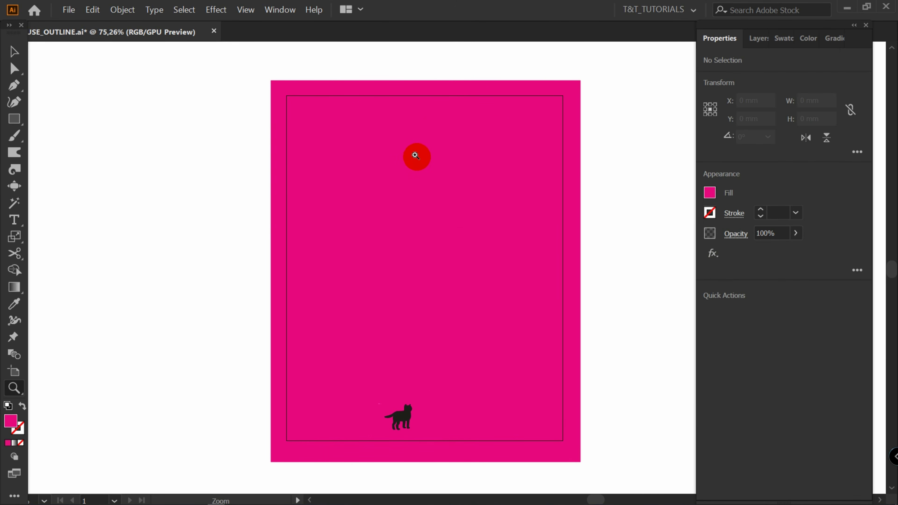
Move an anchor point of a small divided shape and merge its pieces into one with the Shape Builder
scroll(413, 164, "up", 5)
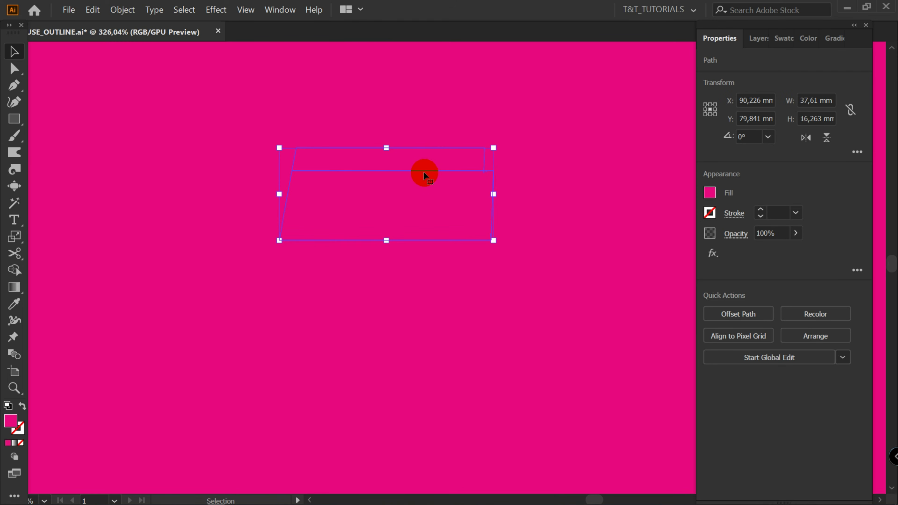
key("a")
scroll(331, 169, "up", 2)
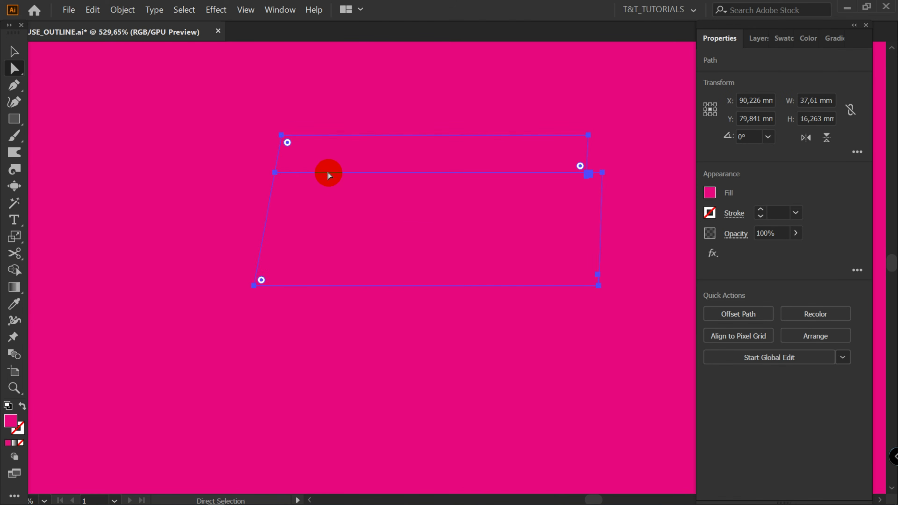
left_click_drag(276, 172, 261, 172)
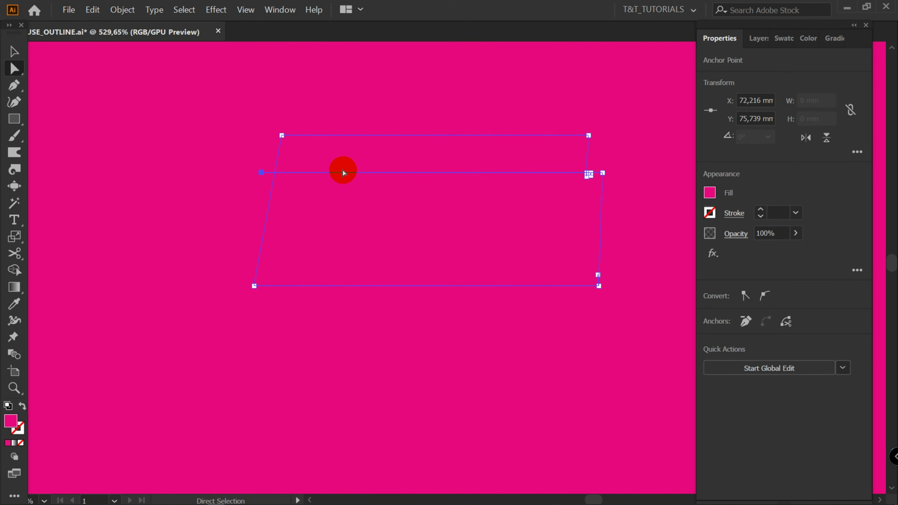
key("shift+m")
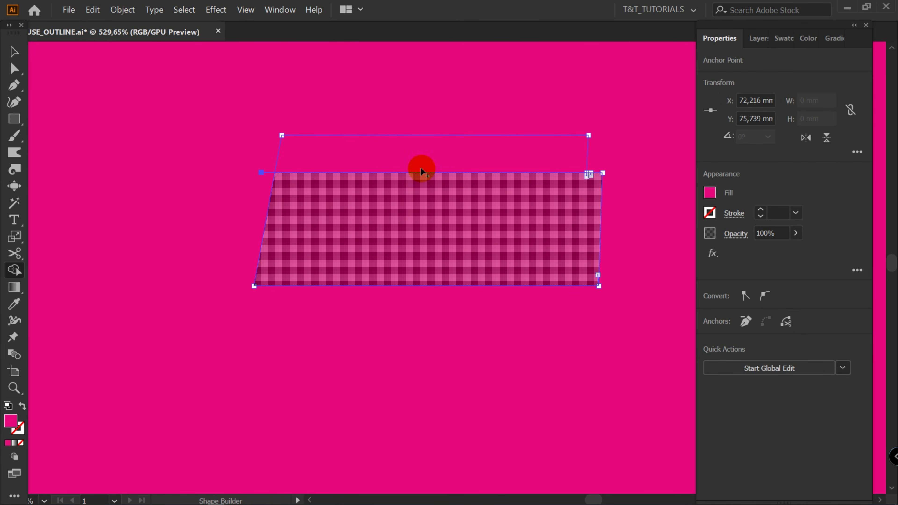
left_click(417, 201)
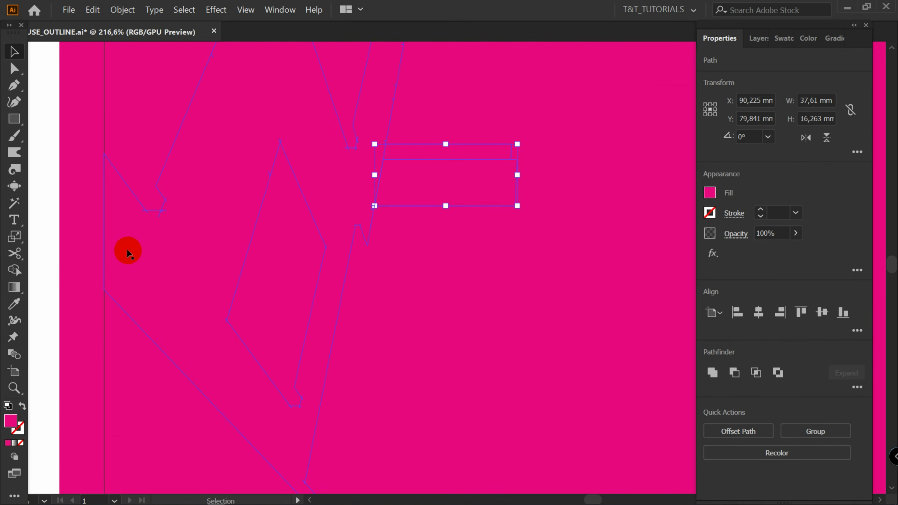
Select a narrow compound shape near the left edge and separate its upper section with the Shape Builder
left_click(36, 275)
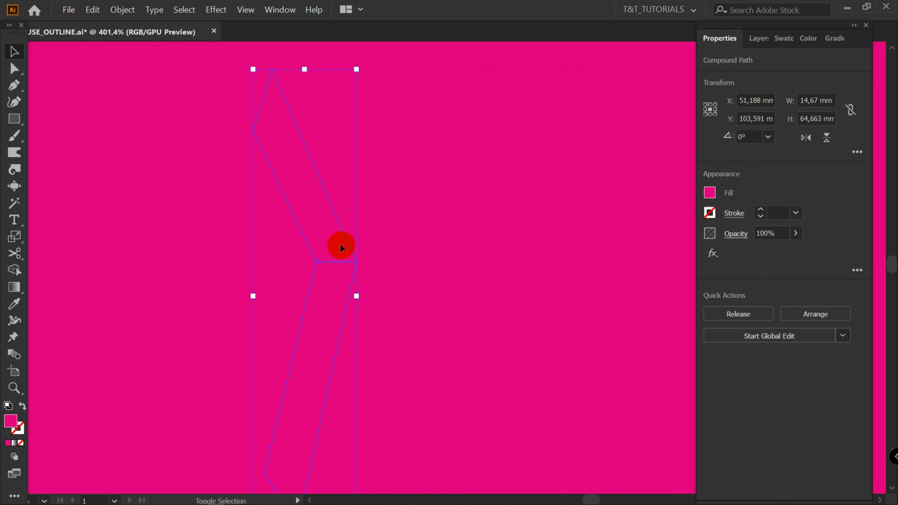
key("shift+m")
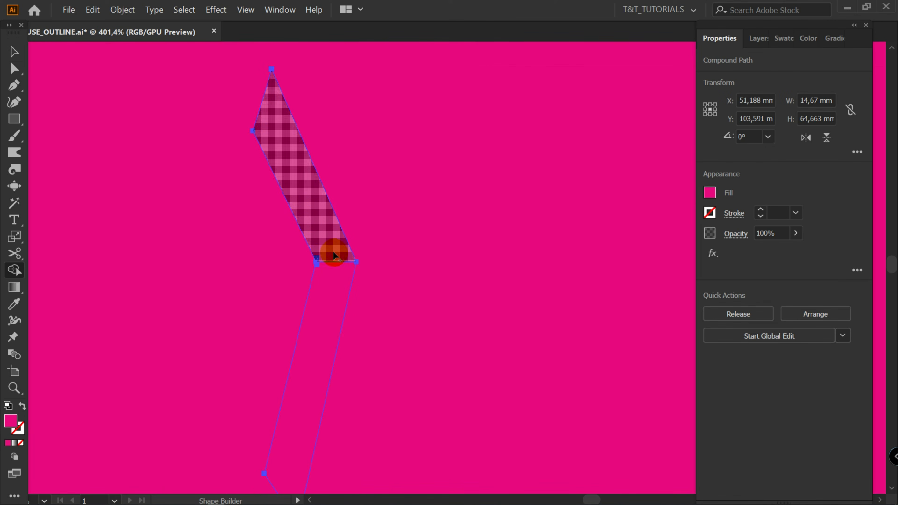
left_click(319, 225)
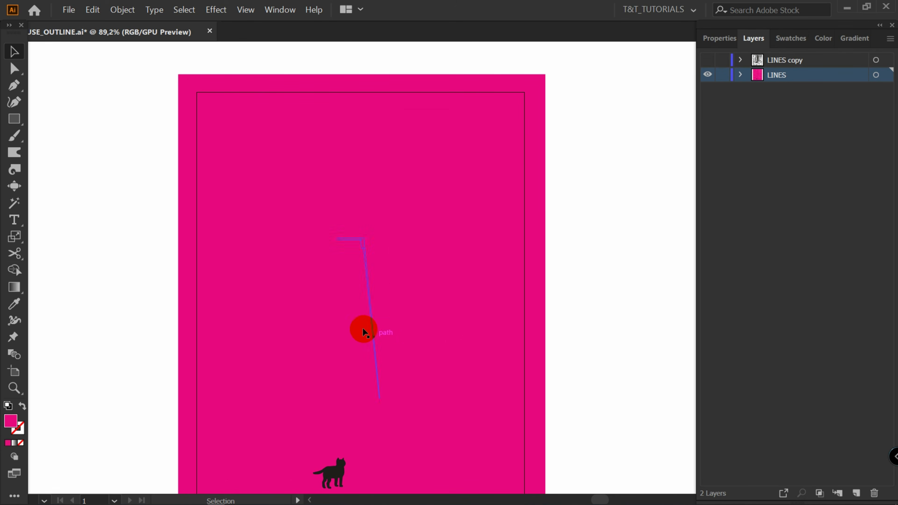
Show the LINES copy layer again and lock it
left_click_drag(362, 328, 786, 62)
left_click(783, 60)
left_click(714, 62)
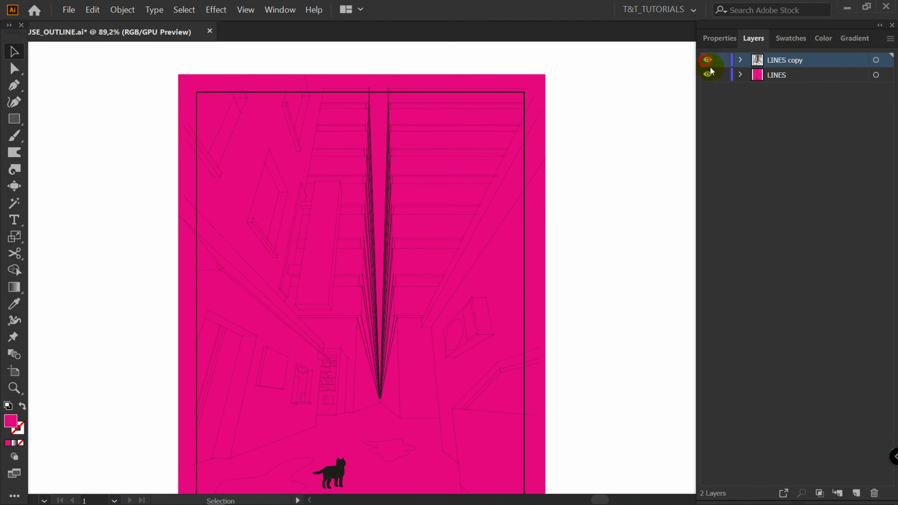
left_click(723, 60)
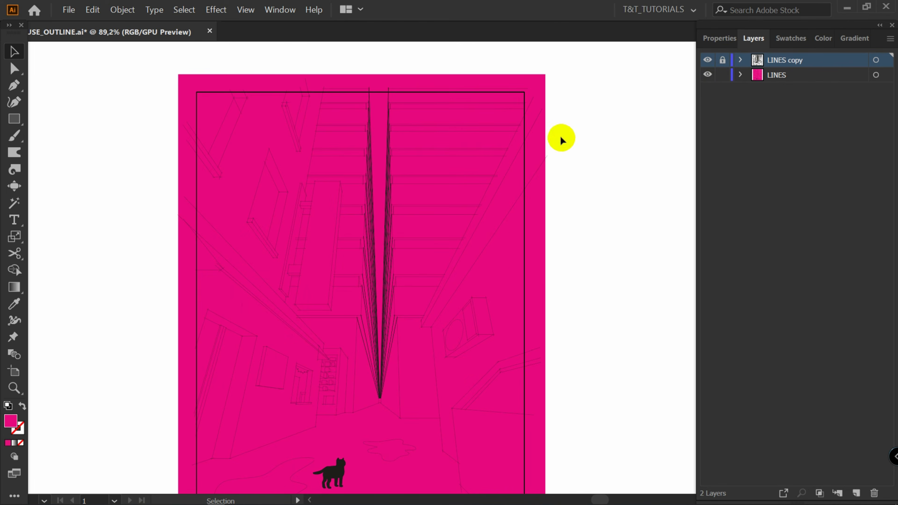
Select the window pane shapes on both facades of the central buildings and fill them with light magenta
scroll(379, 70, "up", 3)
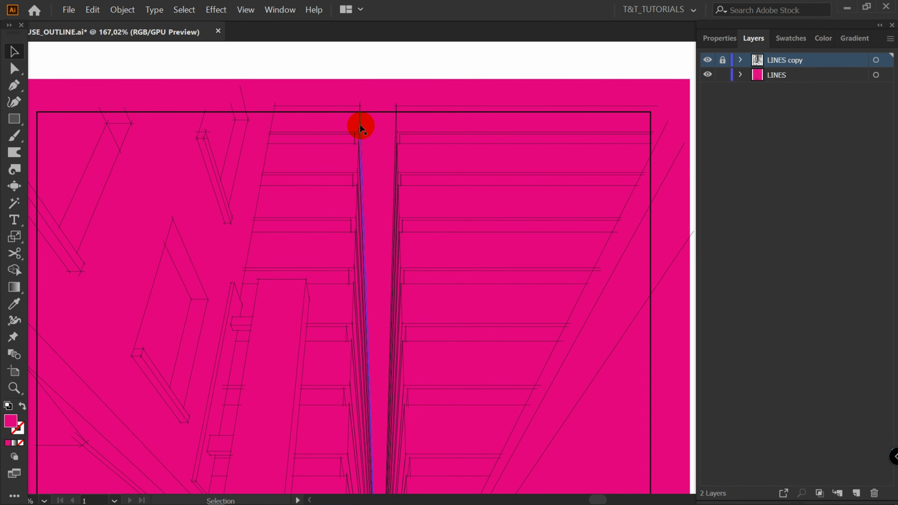
left_click(337, 126)
left_click(425, 246, "shift")
left_click(328, 250, "shift")
left_click(329, 304, "shift")
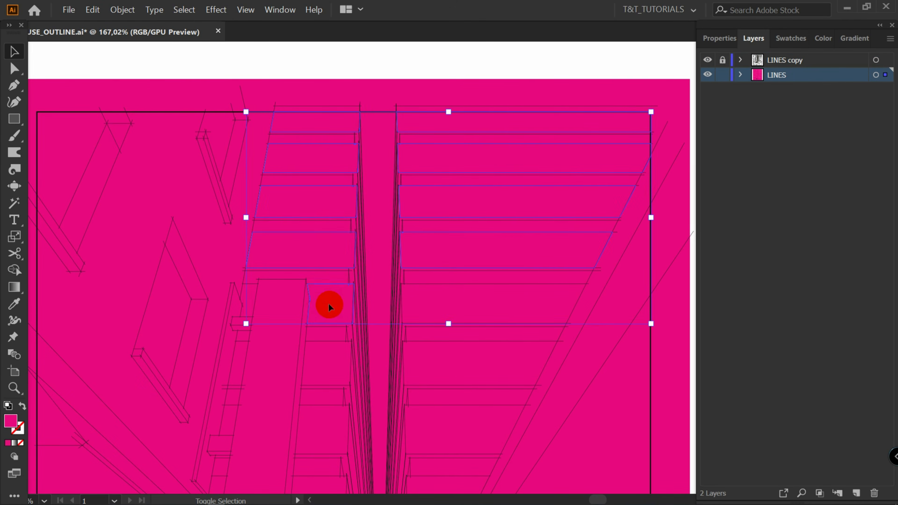
left_click(250, 302, "shift")
left_click(444, 302, "shift")
left_click(450, 362, "shift")
left_click(327, 363, "shift")
left_click(239, 363, "shift")
left_click(230, 411, "shift")
left_click(323, 423, "shift")
left_click(440, 414, "shift")
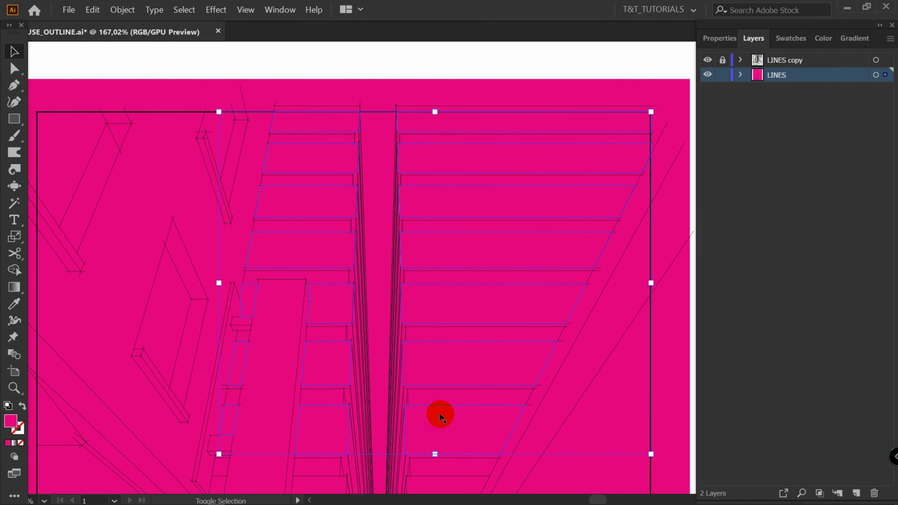
left_click_drag(440, 414, 455, 233)
left_click(455, 311, "shift")
left_click(334, 319, "shift")
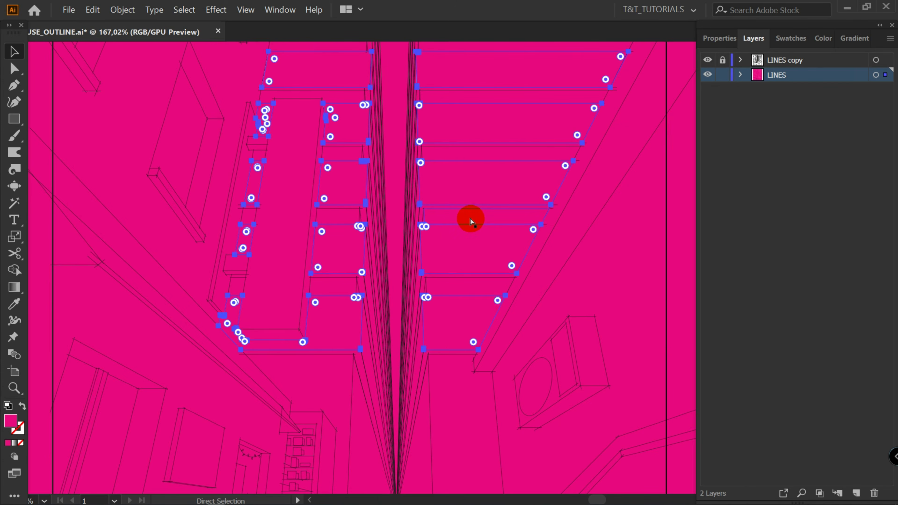
key("ctrl+p")
left_click_drag(725, 152, 656, 131)
left_click_drag(657, 132, 676, 126)
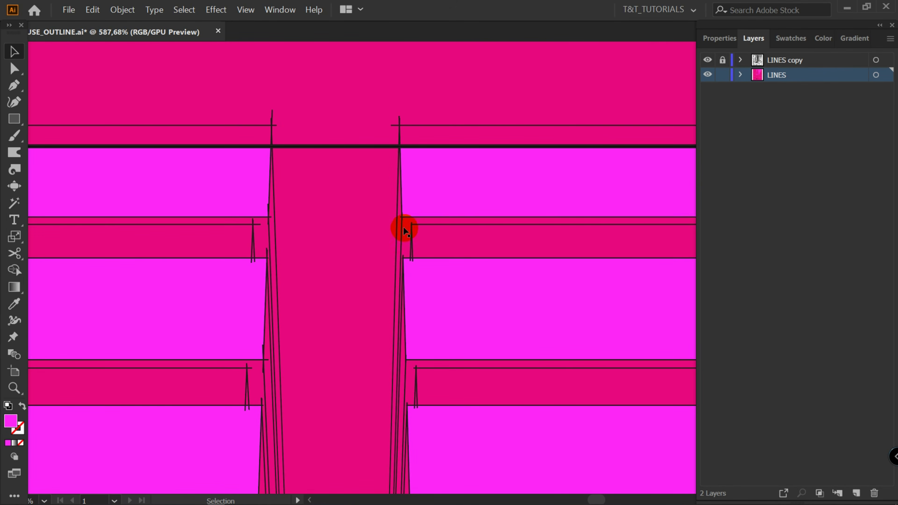
Fill the strips beneath the window ledges with dark purple
left_click(361, 232)
left_click(267, 234)
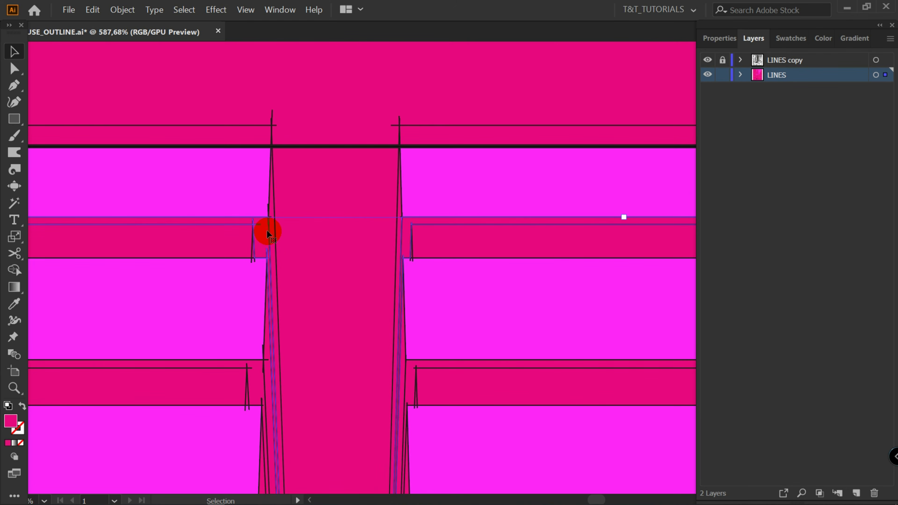
scroll(266, 230, "down", 5)
key("a")
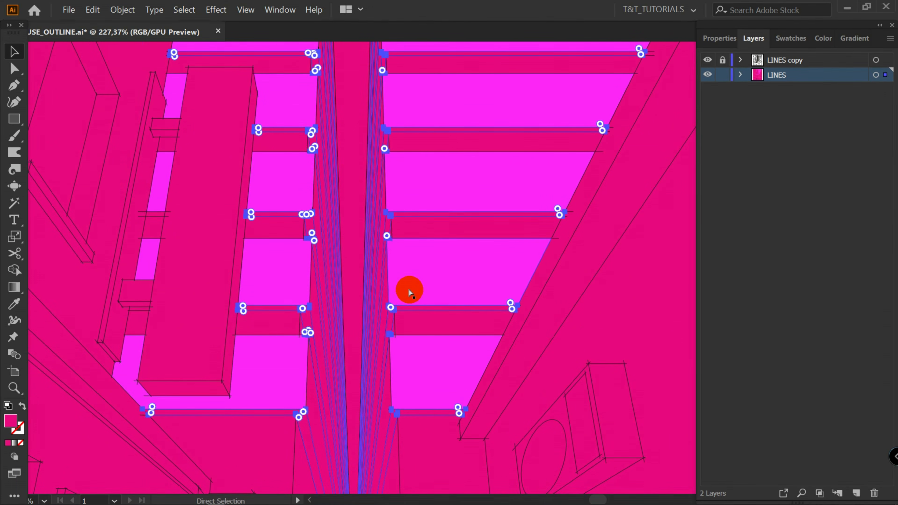
key("v")
left_click(143, 244)
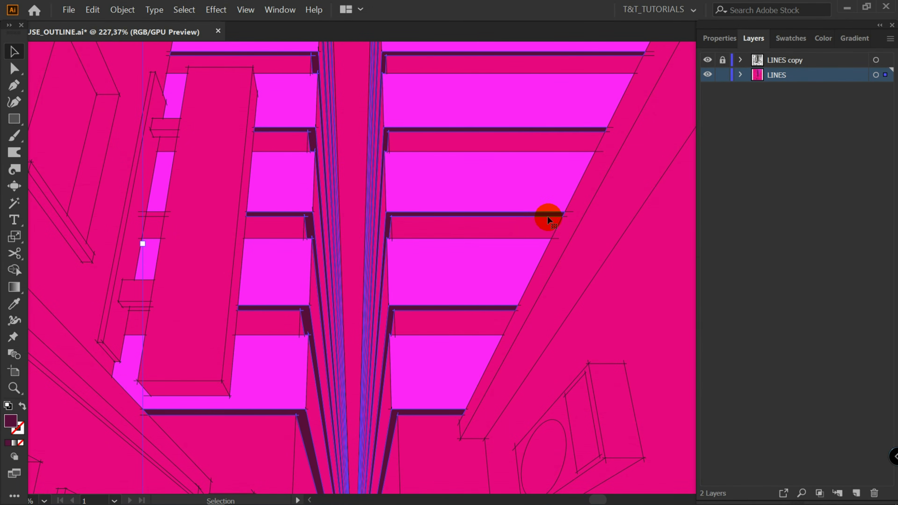
scroll(547, 212, "up", 2)
left_click(614, 188)
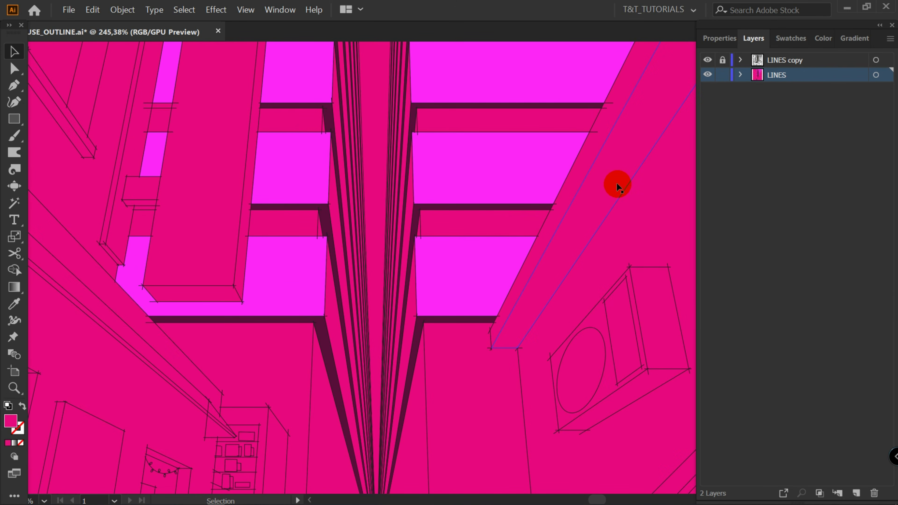
left_click(792, 38)
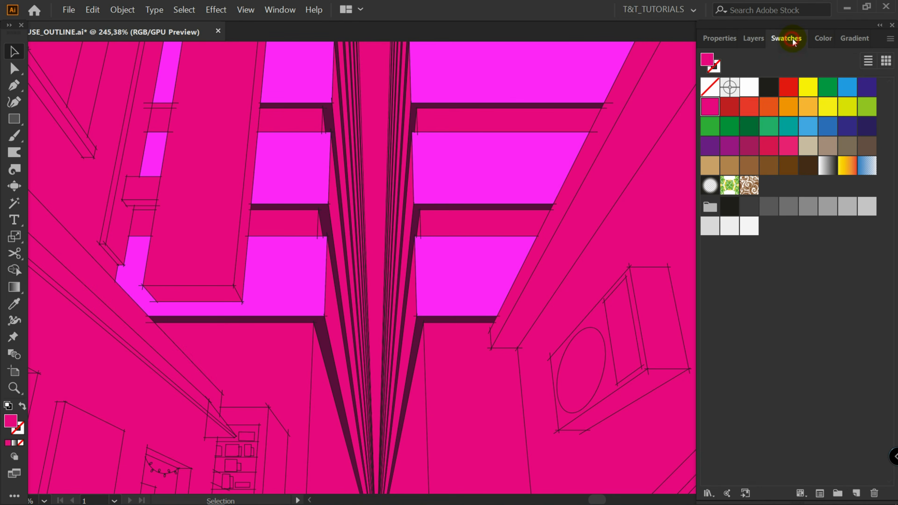
left_click(890, 39)
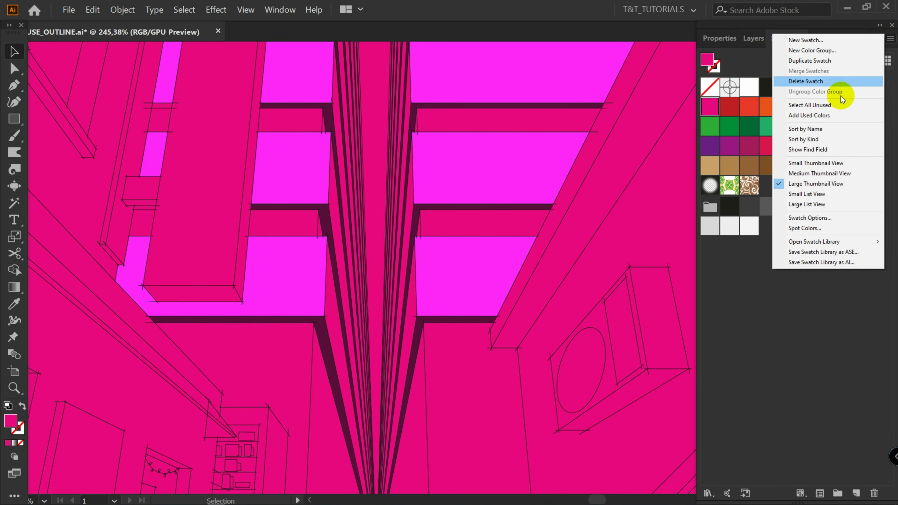
mouse_move(824, 242)
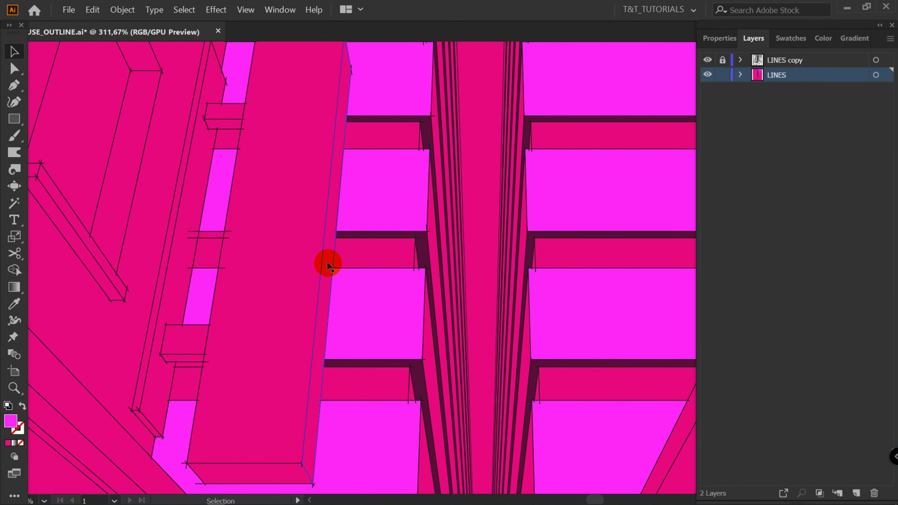
Hide the LINES copy layer to preview the coloured shapes without the outlines
left_click(327, 263)
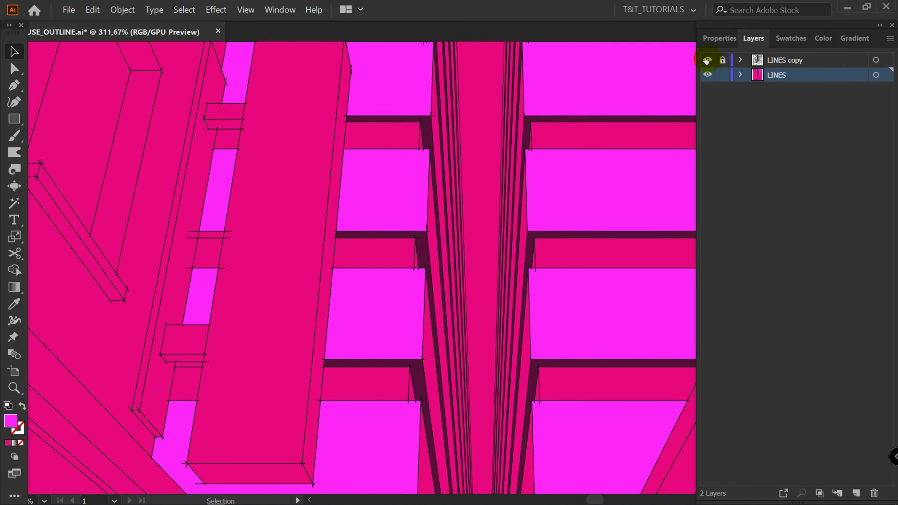
left_click(707, 60)
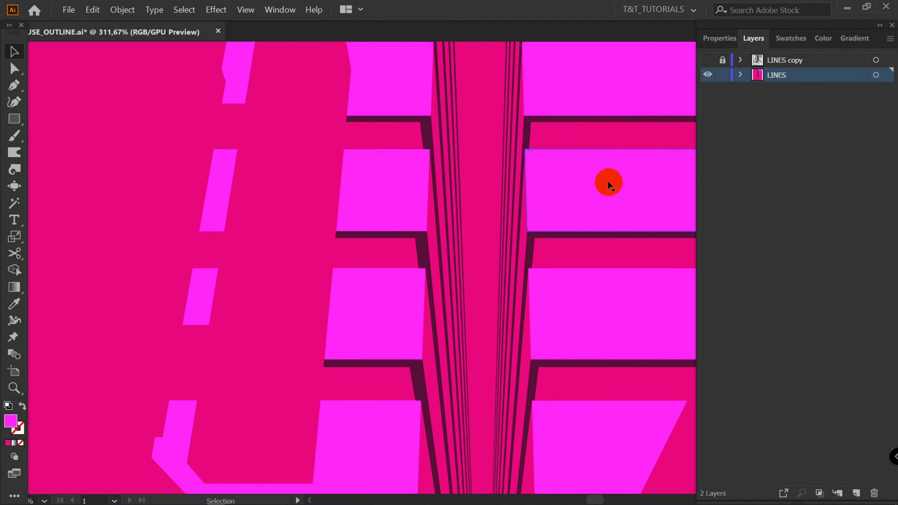
left_click(704, 60)
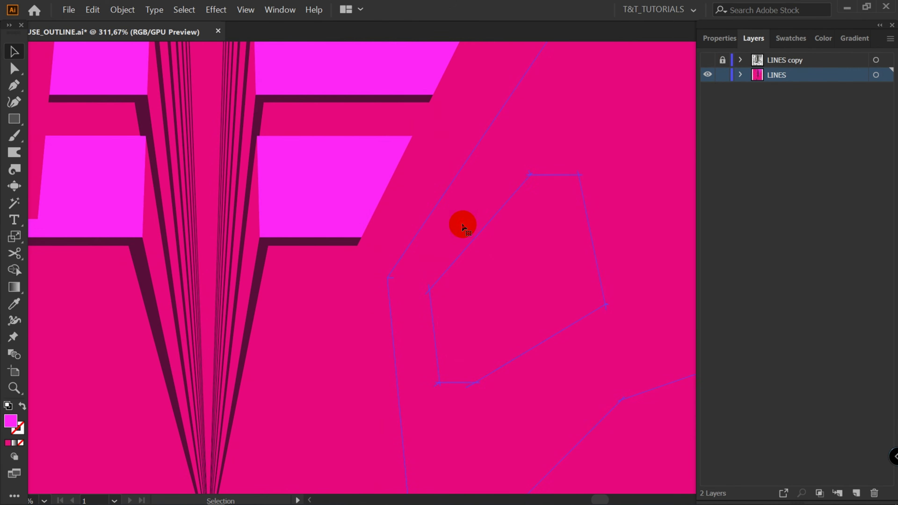
Fill the frame around the wall-mounted unit on the right building with purple
left_click(462, 224)
key("ctrl+space")
left_click_drag(354, 315, 381, 315)
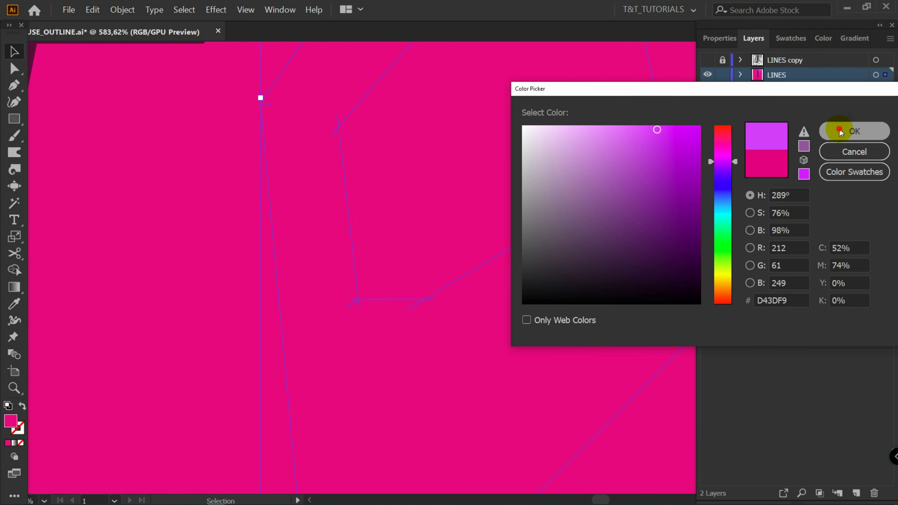
left_click(852, 129)
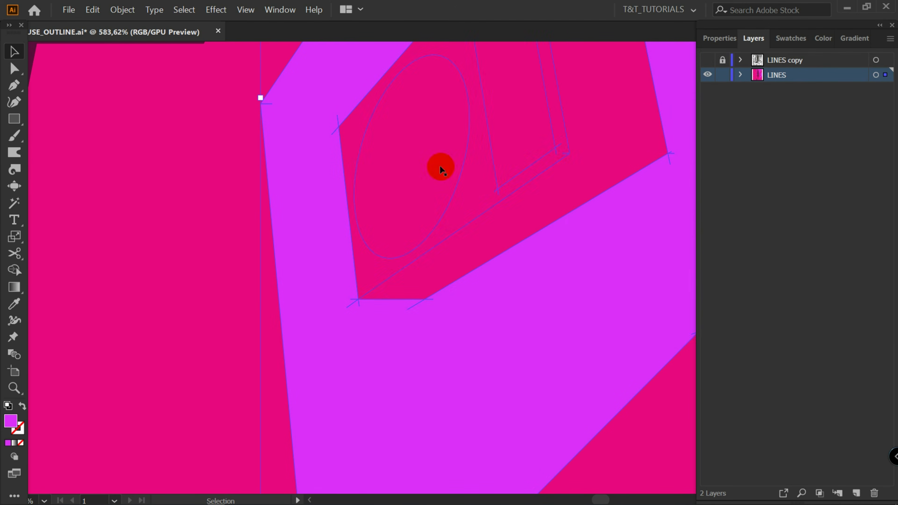
left_click(306, 195)
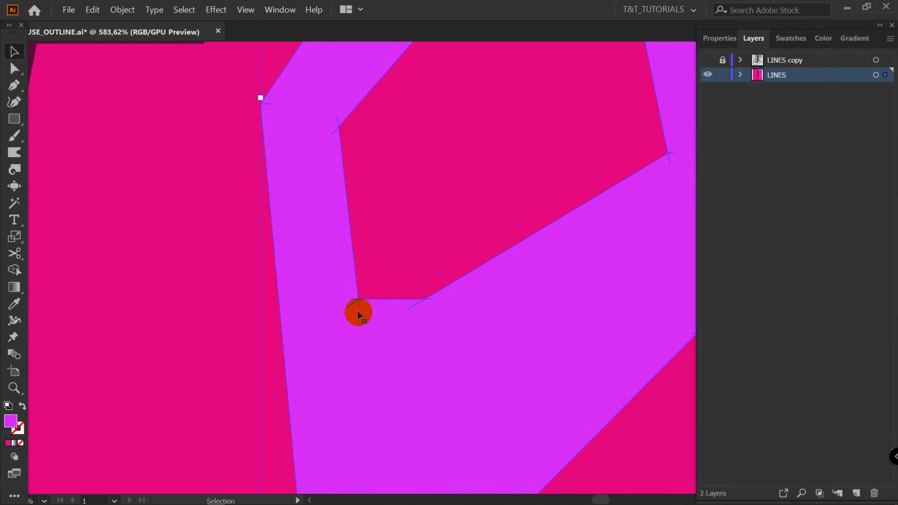
Draw a small rectangle over the gap in the purple street shape and unite it with the shape using Pathfinder
key("m")
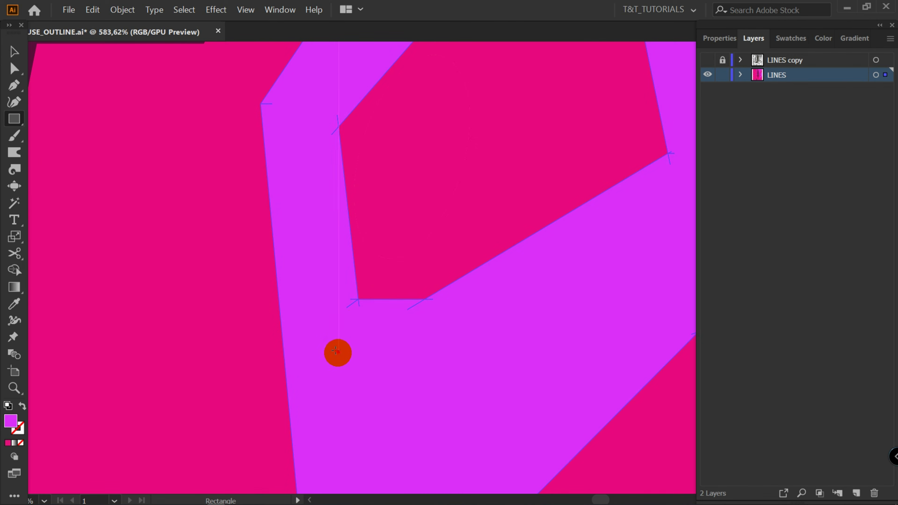
left_click_drag(339, 352, 381, 393)
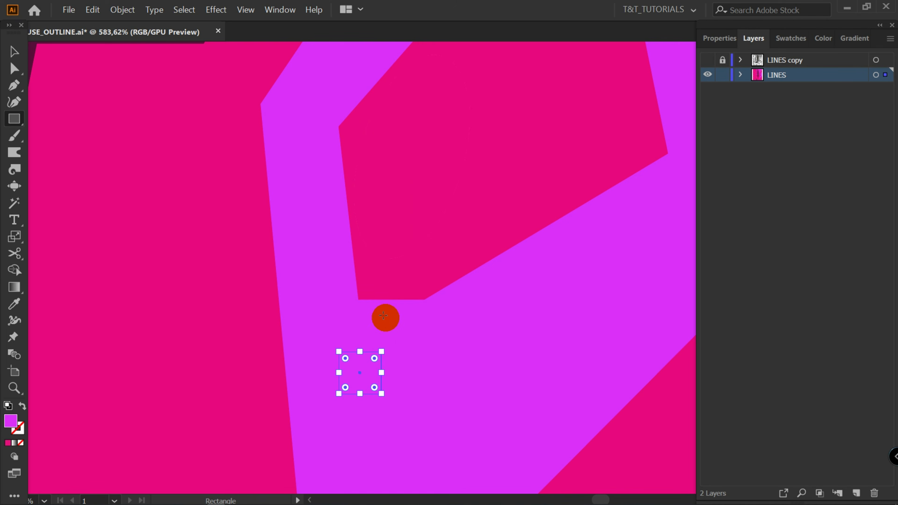
key("v")
left_click(317, 337)
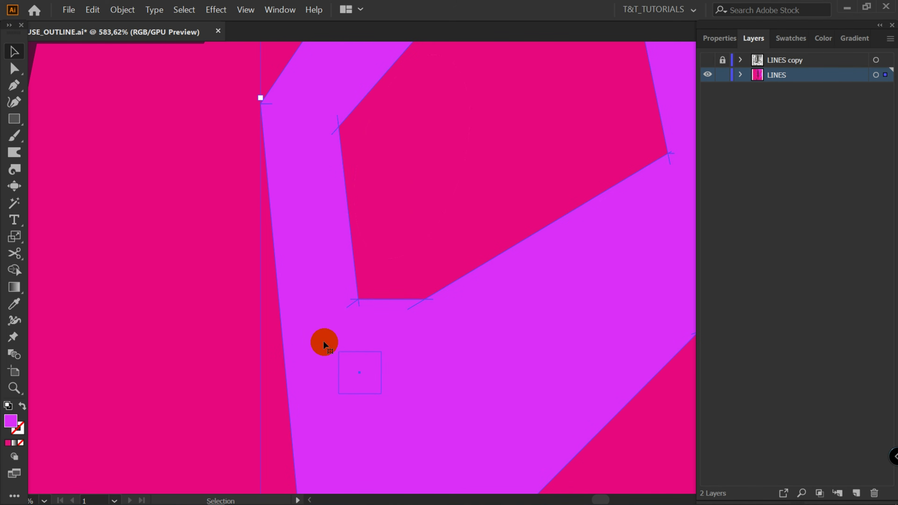
left_click(719, 38)
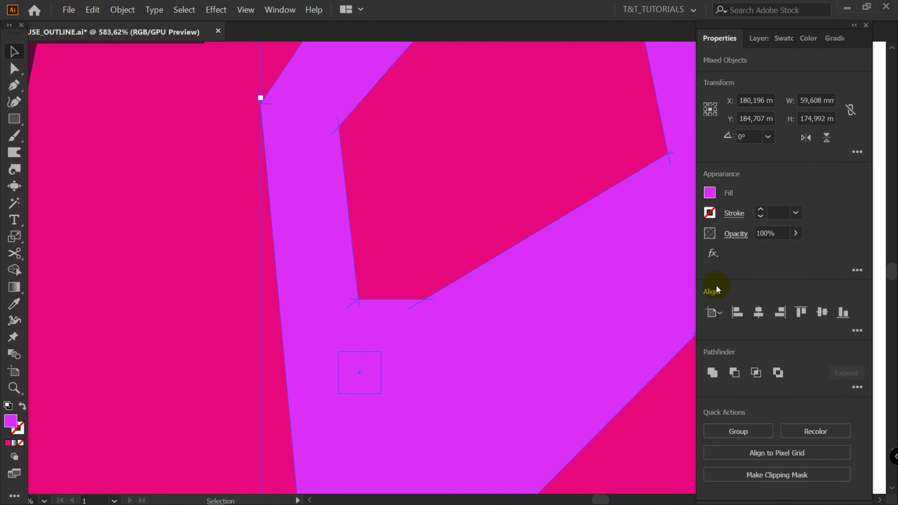
left_click(712, 373)
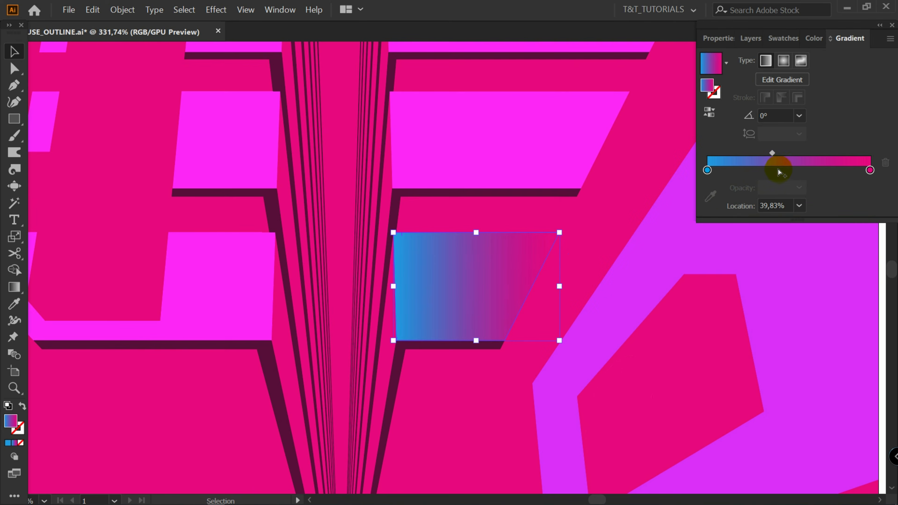
left_click_drag(772, 157, 798, 154)
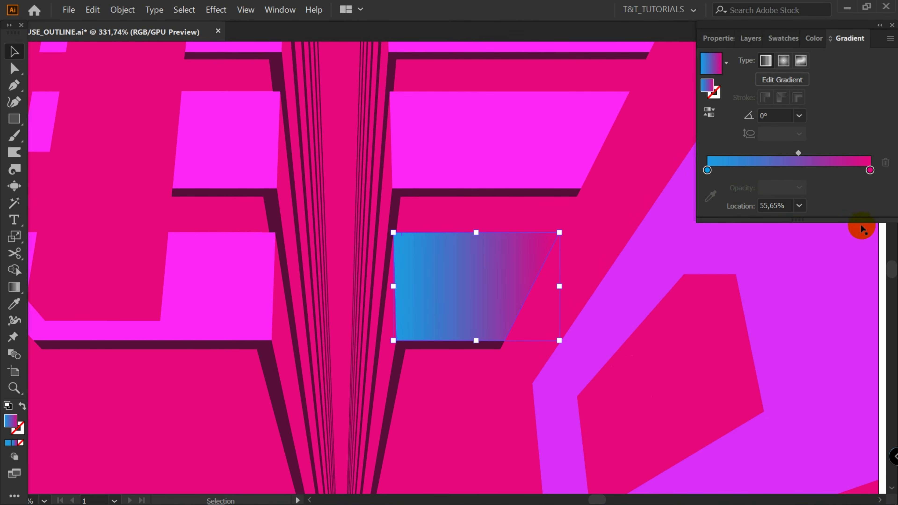